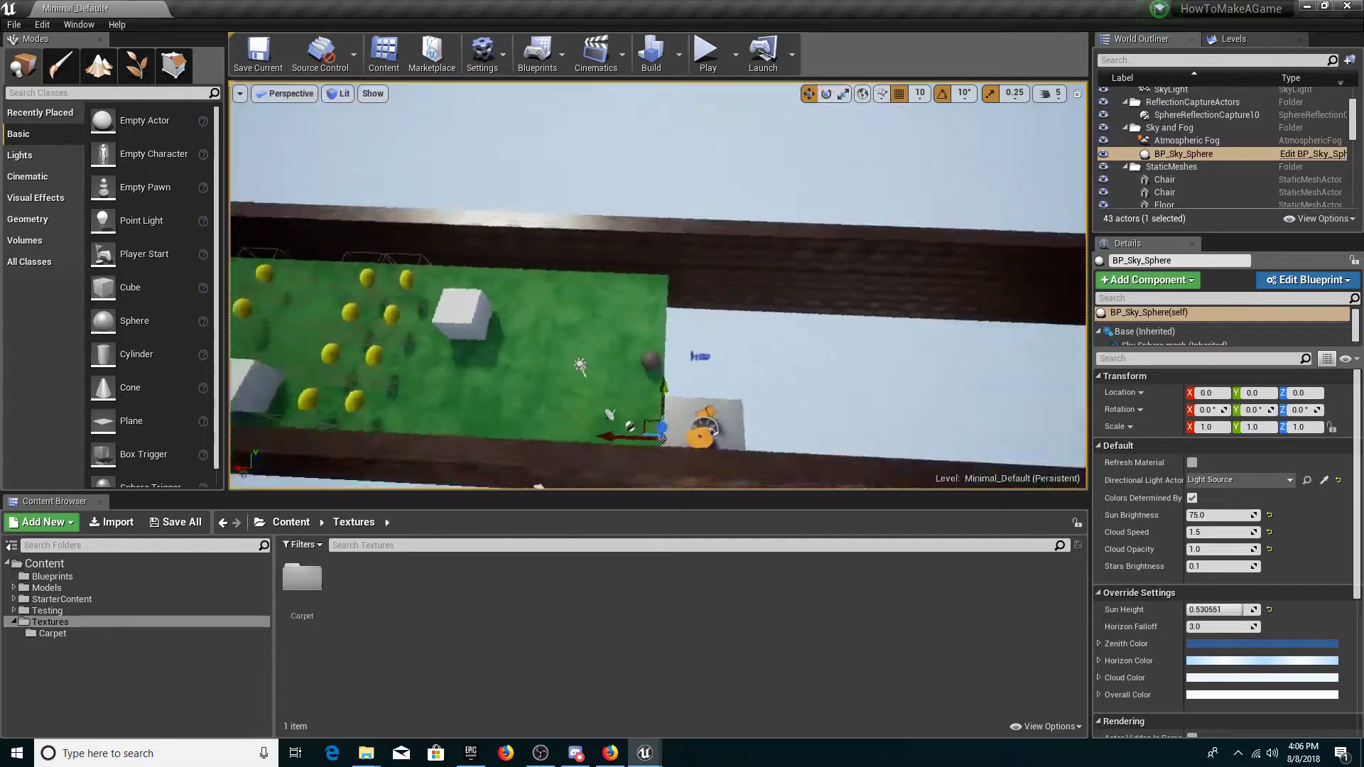
Create a folder named CoinConter inside the Textures folder
left_click(292, 524)
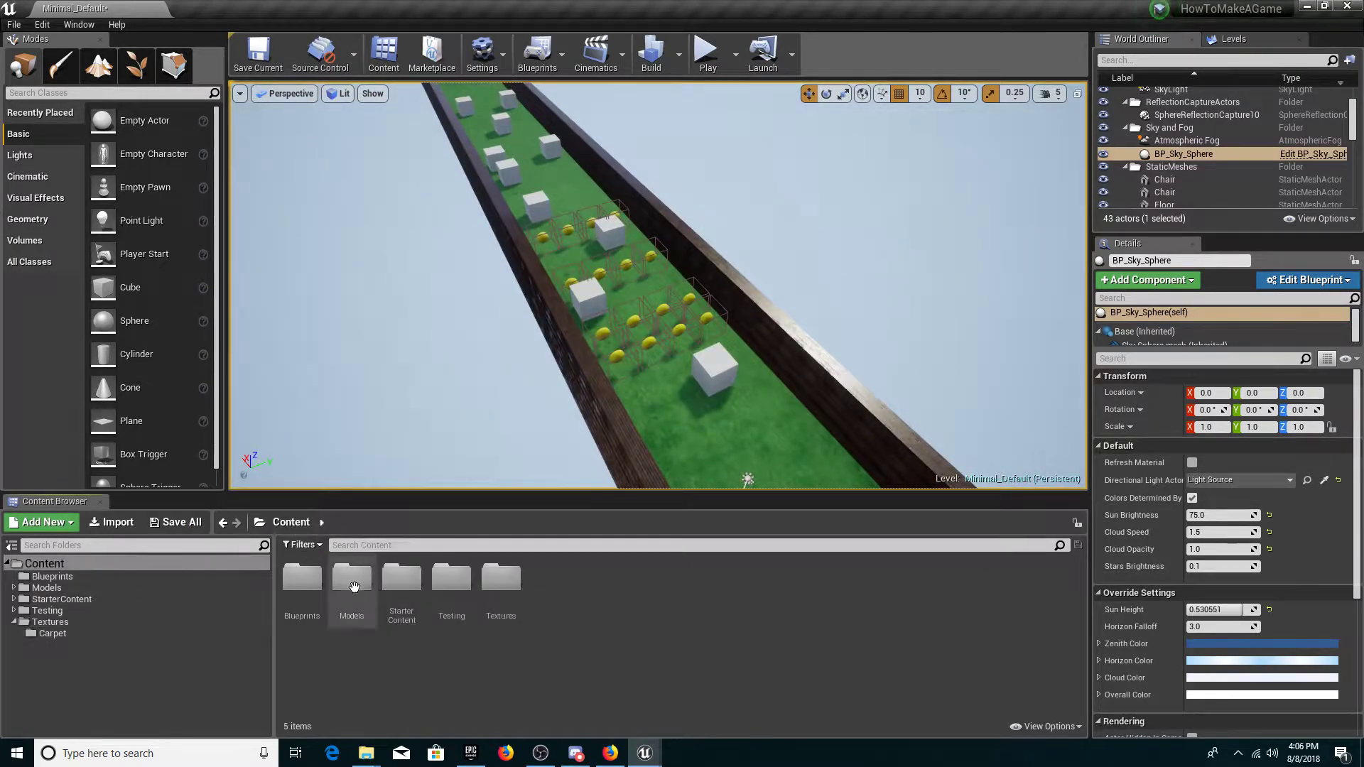
double_click(491, 597)
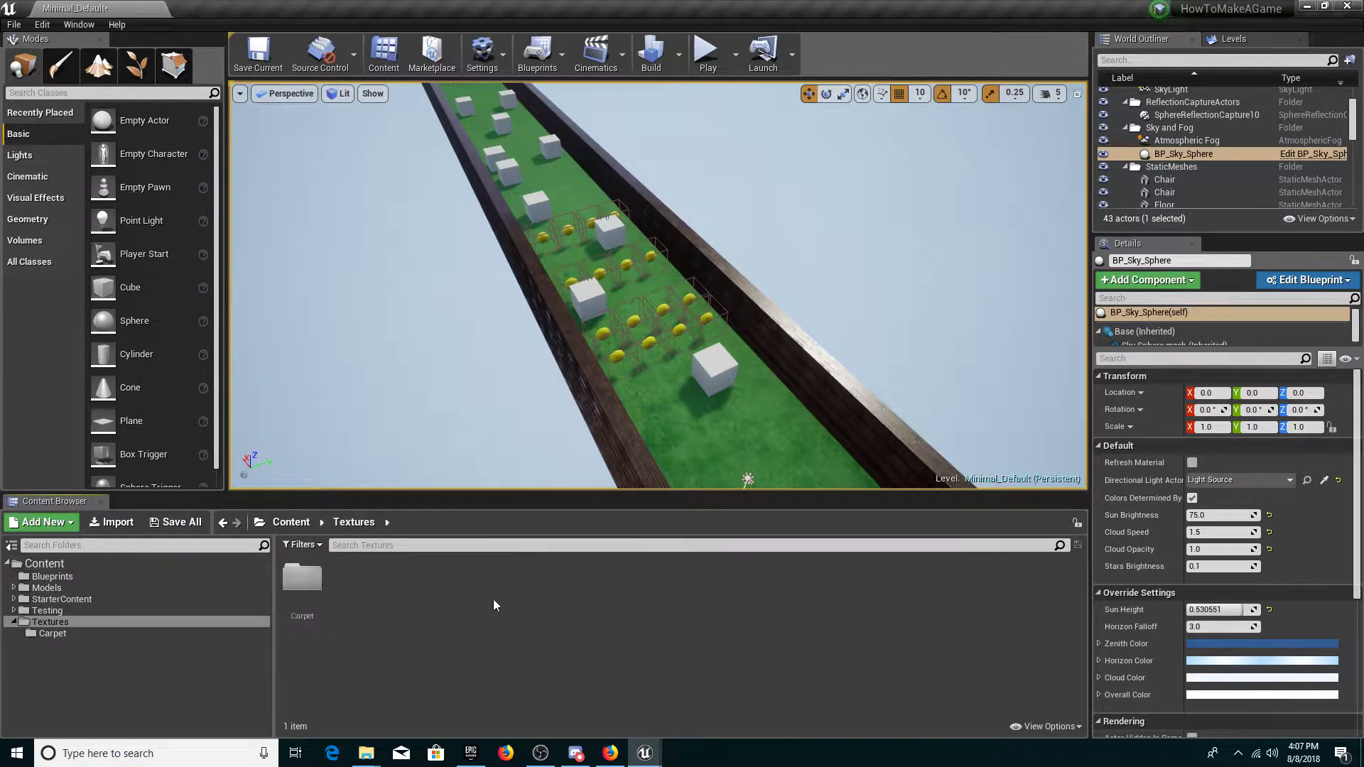
right_click(381, 619)
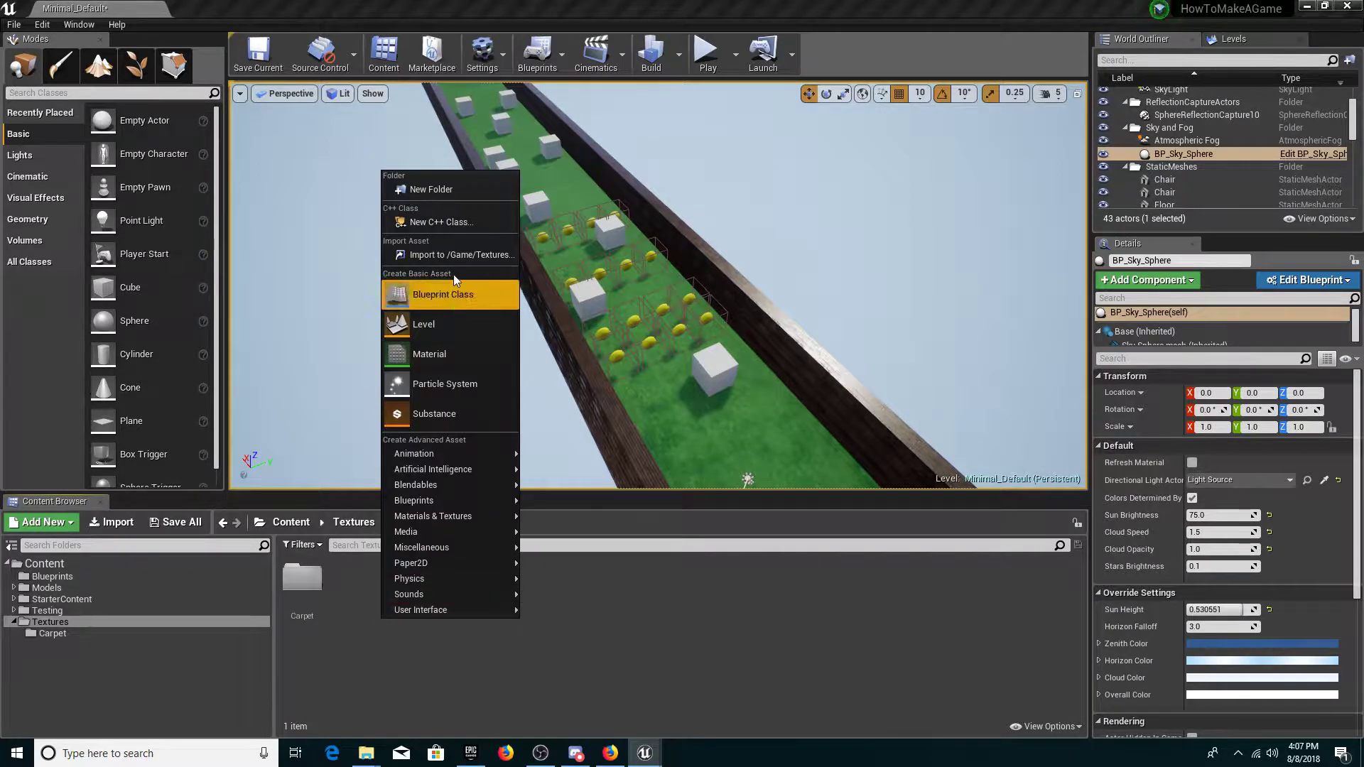
left_click(444, 194)
type("Coin")
key("BackSpace")
type("Conter")
key("Return")
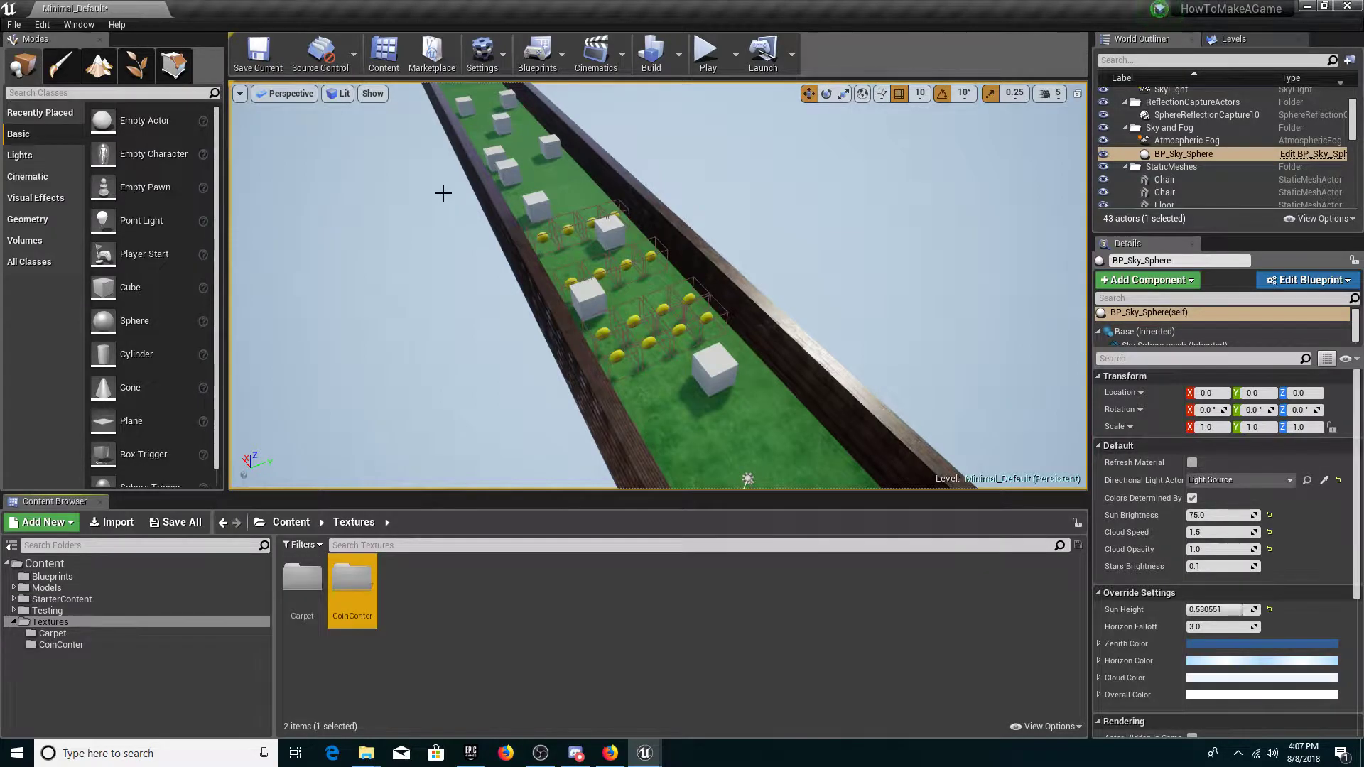
Import CoinCounter.png and Counter.png from the CoinUI asset folder into the CoinConter folder
double_click(348, 593)
right_click(488, 608)
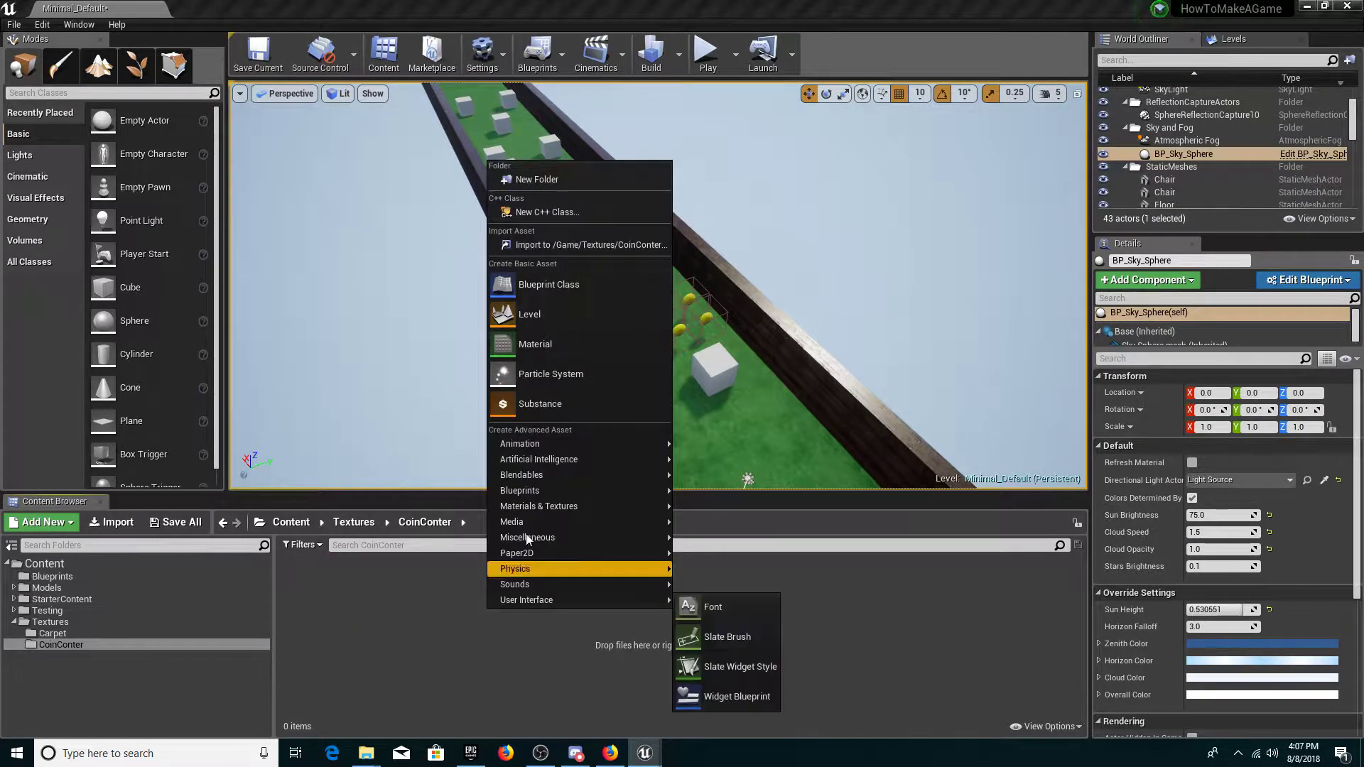
left_click(472, 697)
mouse_move(366, 753)
left_click(339, 702)
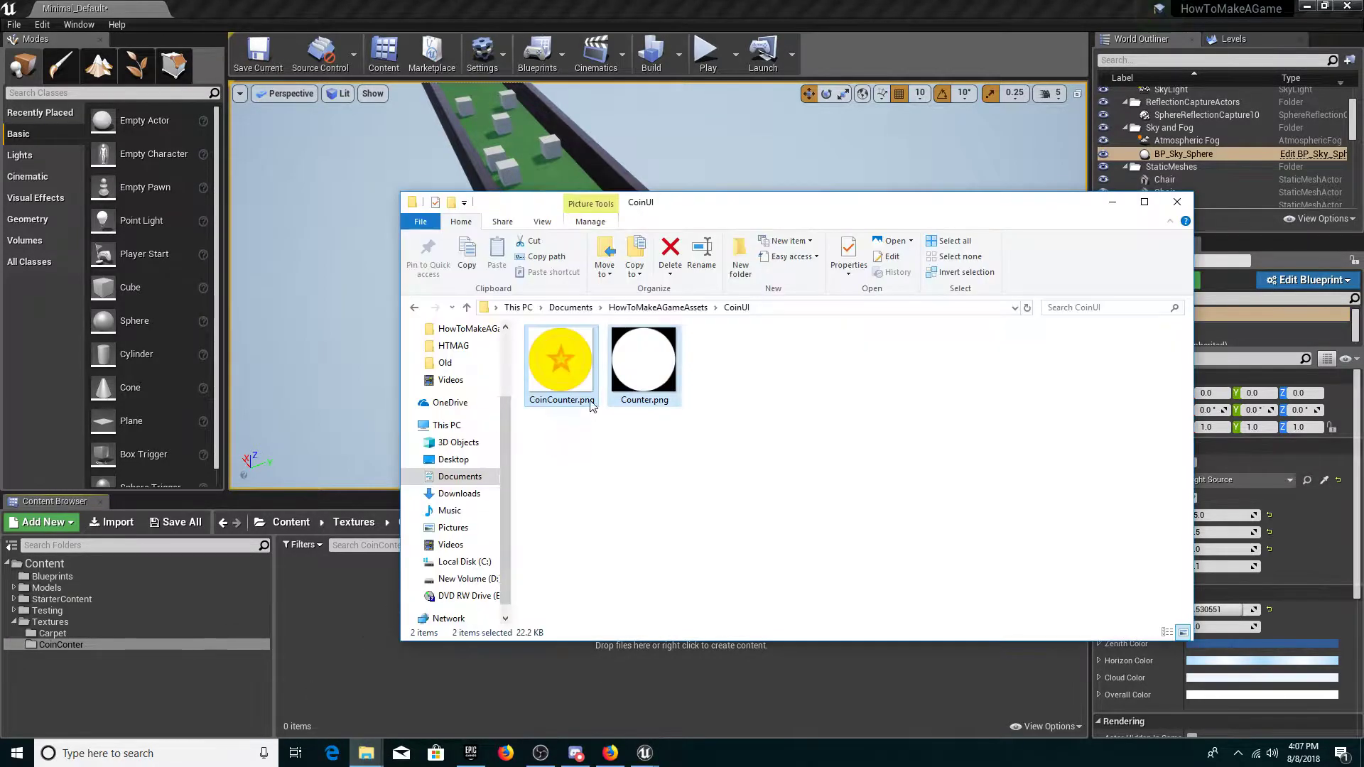
left_click_drag(348, 640, 348, 640)
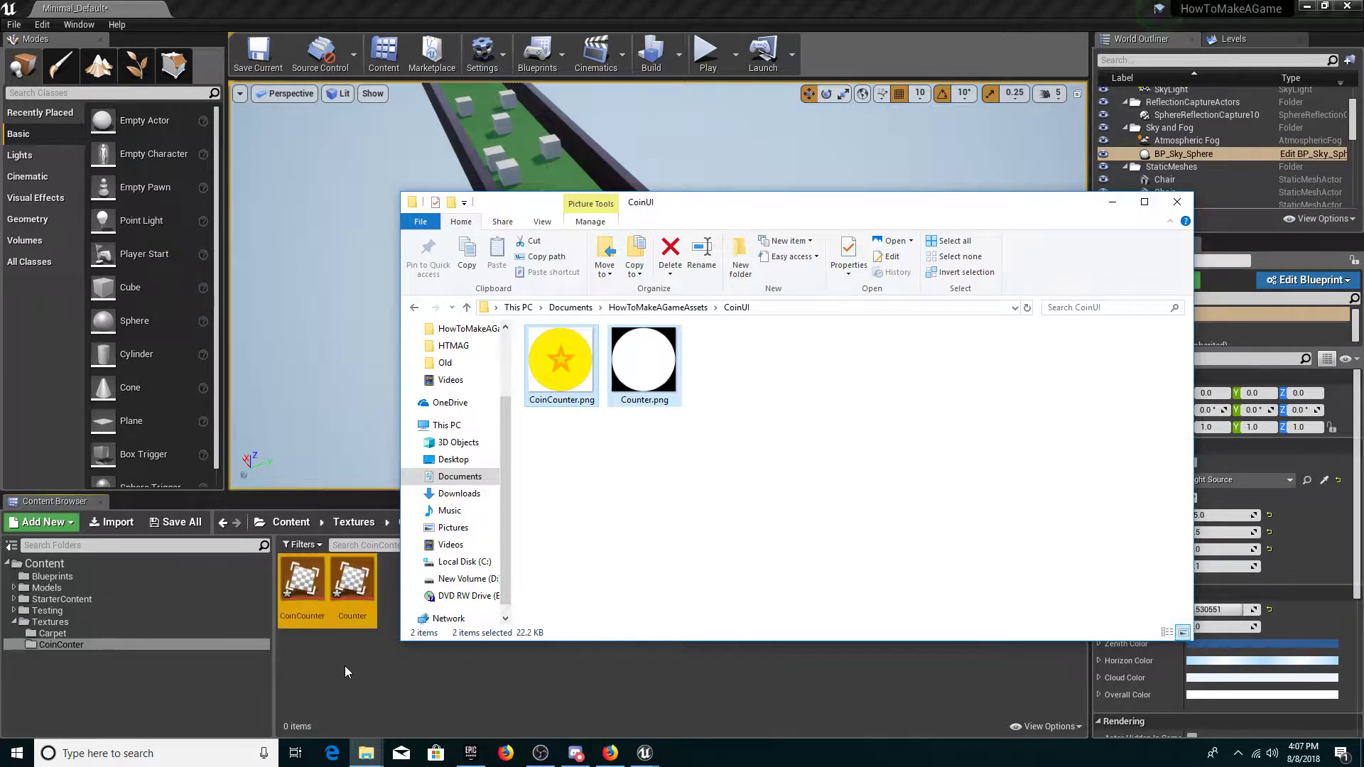
Create a material named Counter_Mat in the CoinConter folder
right_click(420, 615)
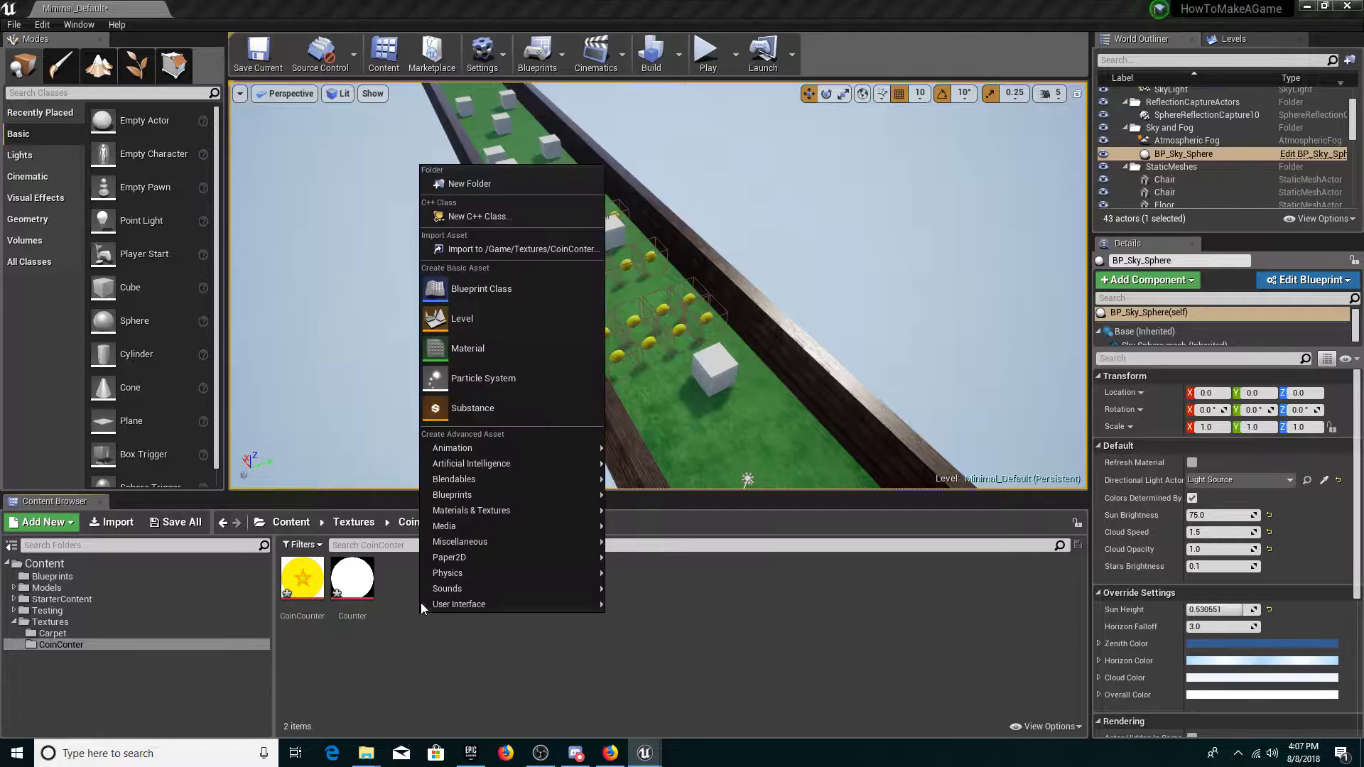
left_click(492, 344)
key("BackSpace")
type("Counter_<")
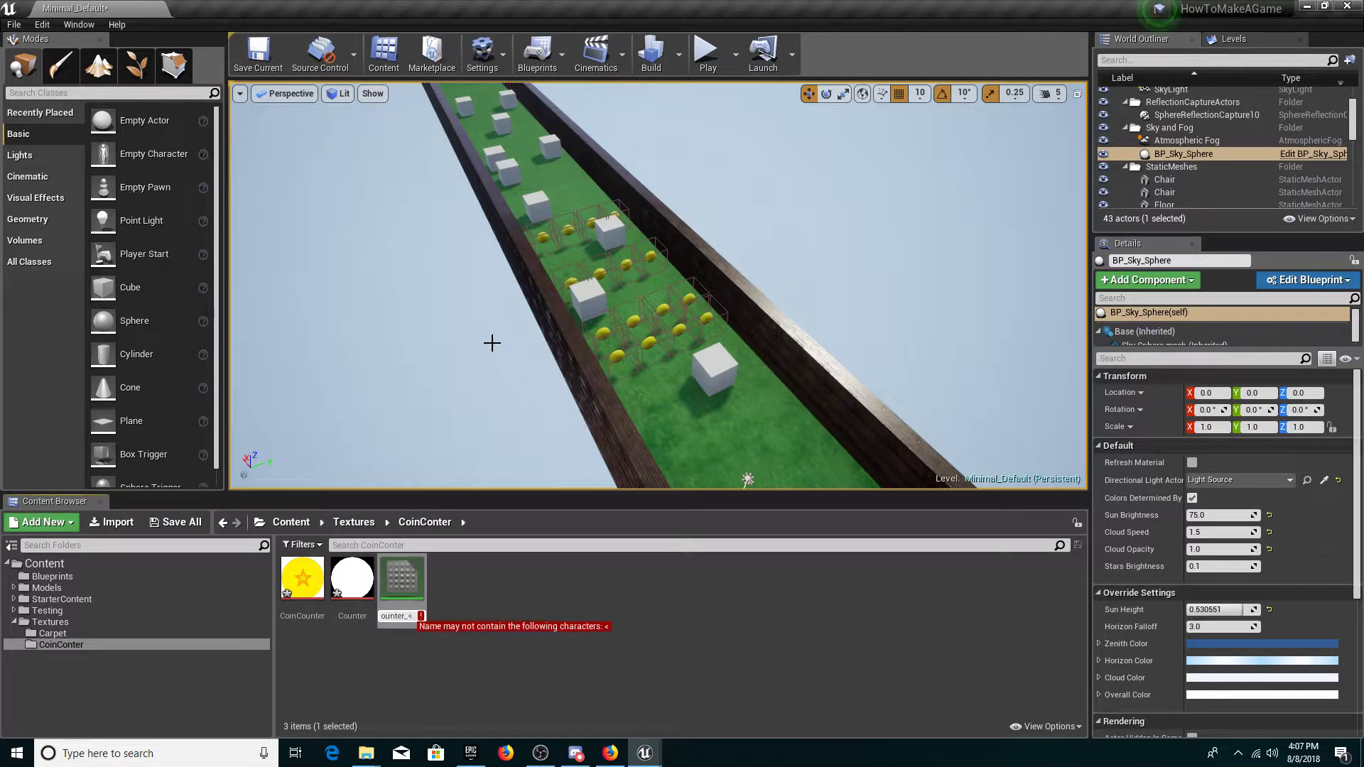
key("BackSpace")
type("Mat")
key("Return")
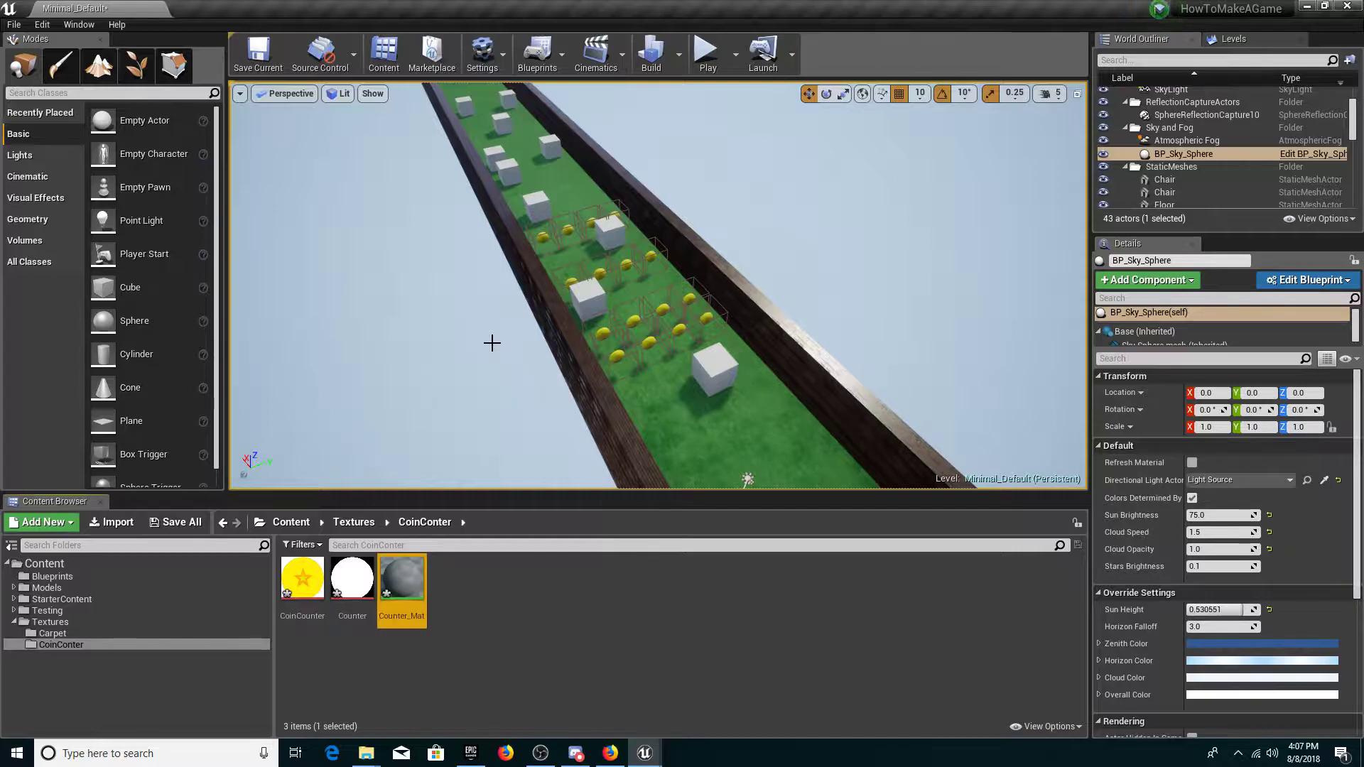
Open the Counter_Mat material and add the CoinCounter and Counter textures to its graph as Texture Sample nodes
double_click(394, 617)
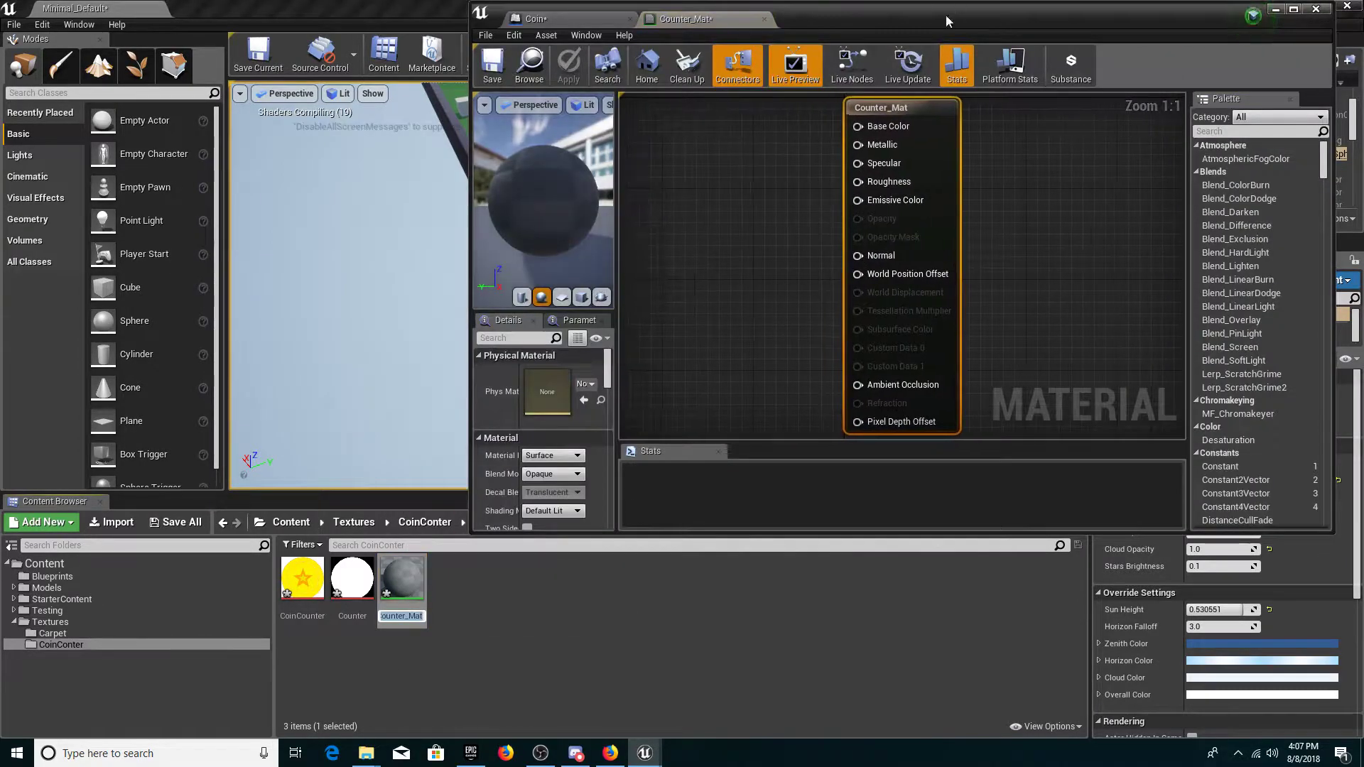
left_click(304, 587)
left_click(357, 597, "ctrl")
left_click_drag(348, 598, 716, 183)
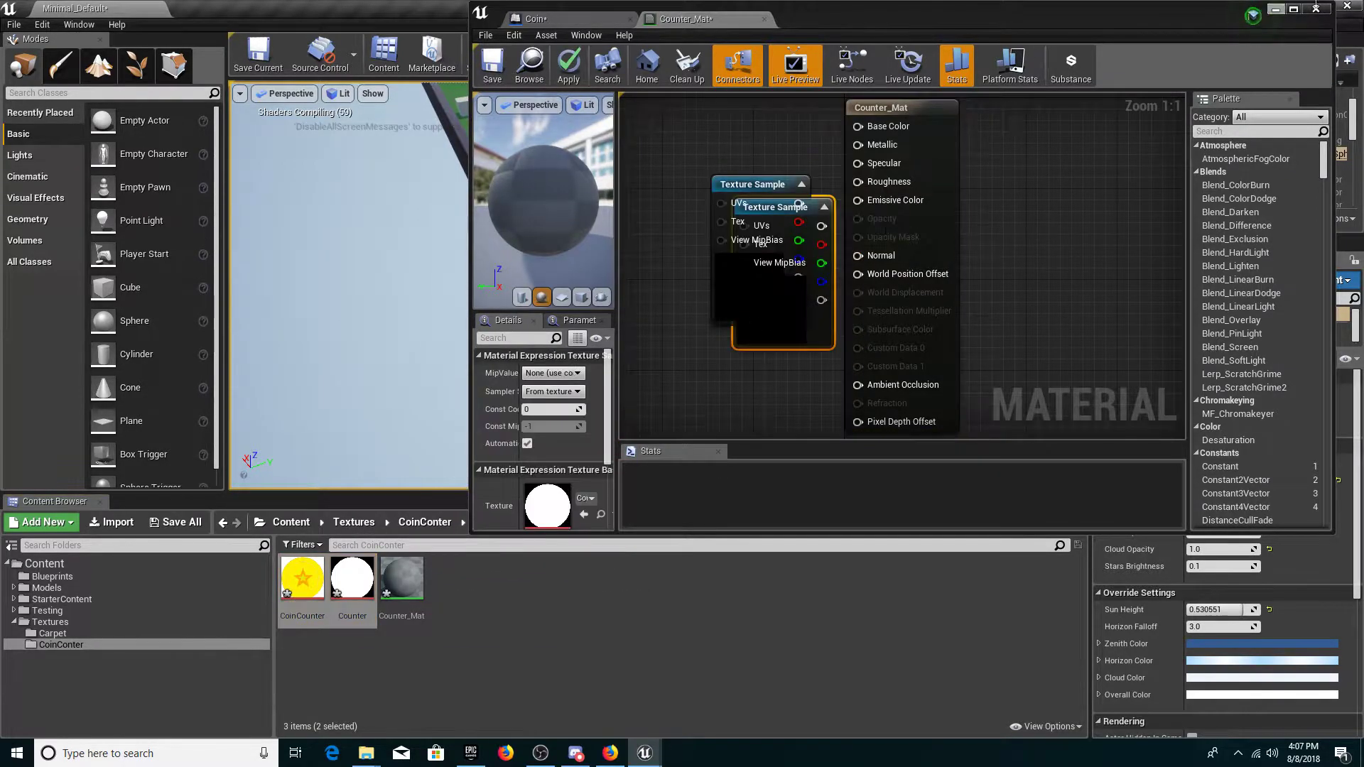
left_click(1289, 10)
left_click(832, 318)
right_click_drag(786, 360, 842, 405)
right_click_drag(747, 270, 822, 344)
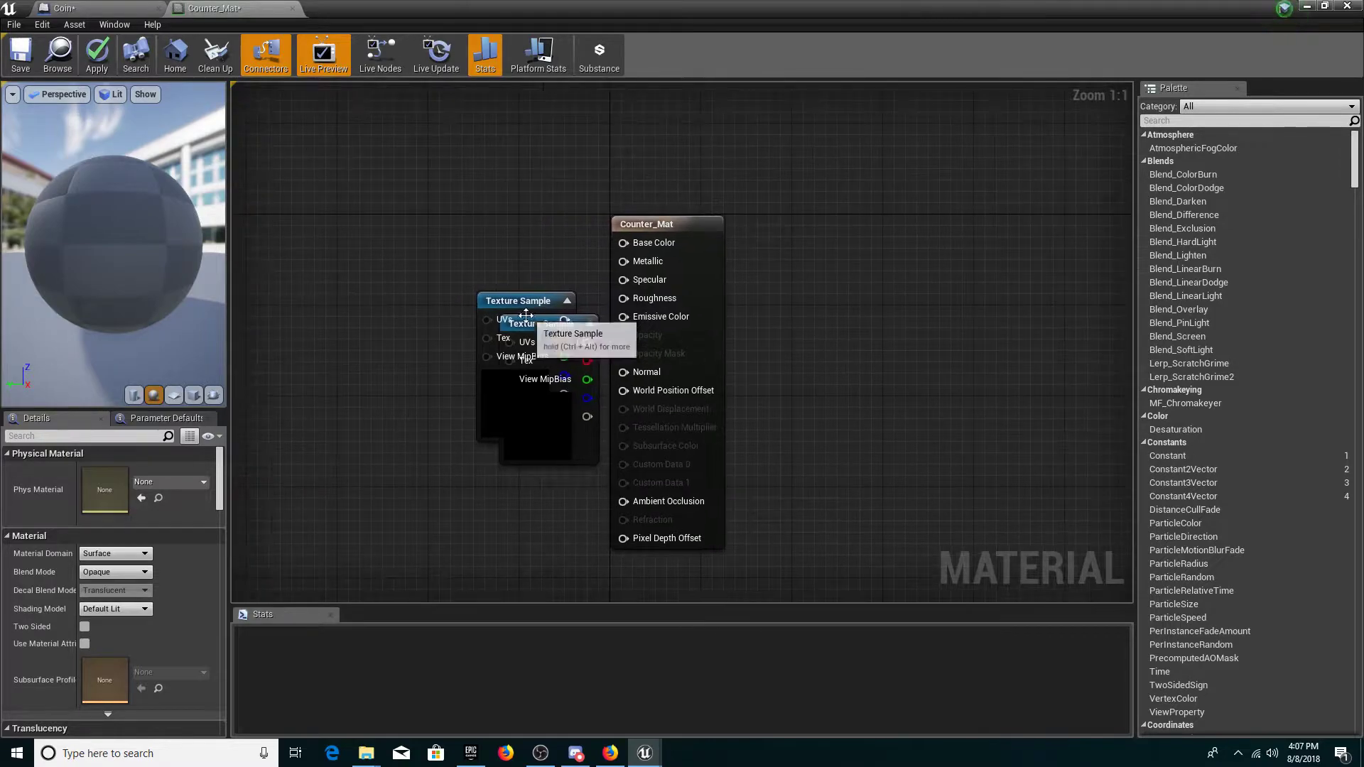
Set the material's domain to User Interface and its blend mode to Masked
left_click(113, 553)
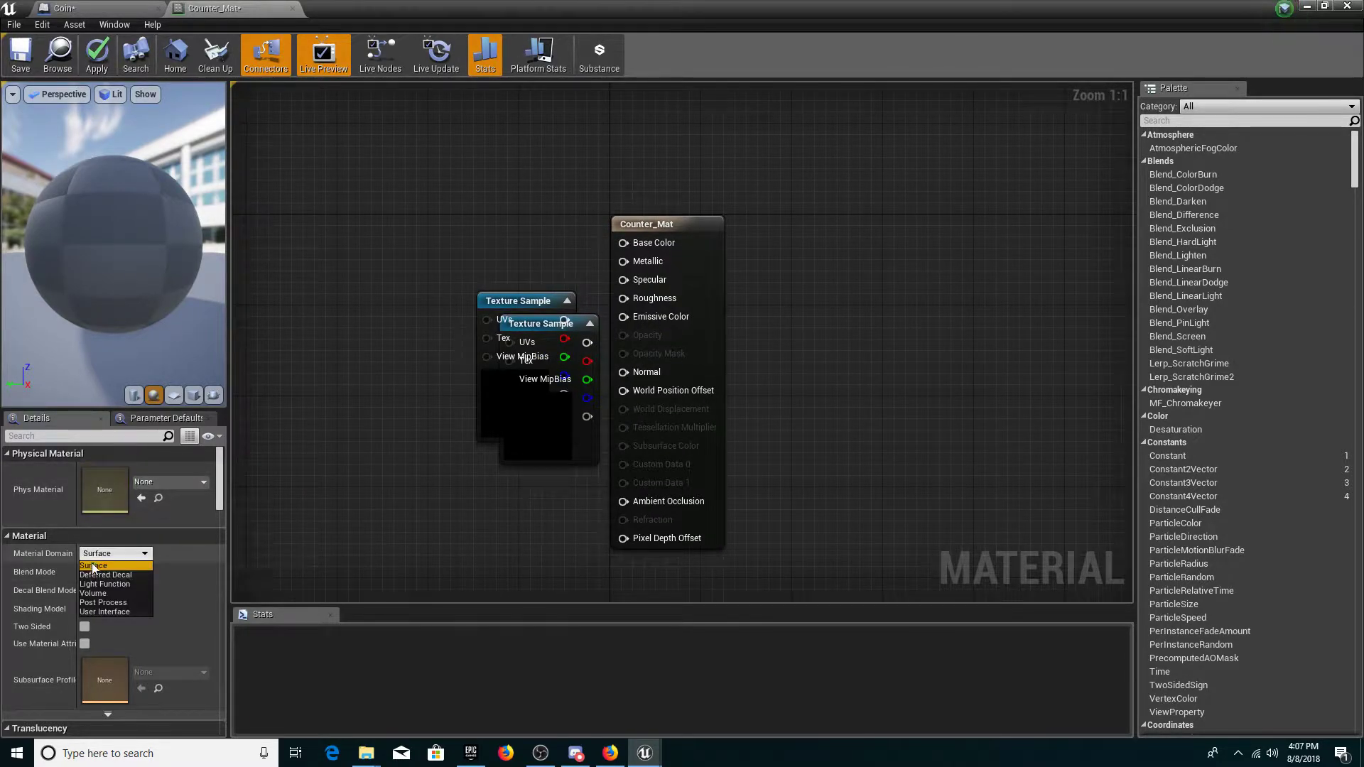
left_click(102, 611)
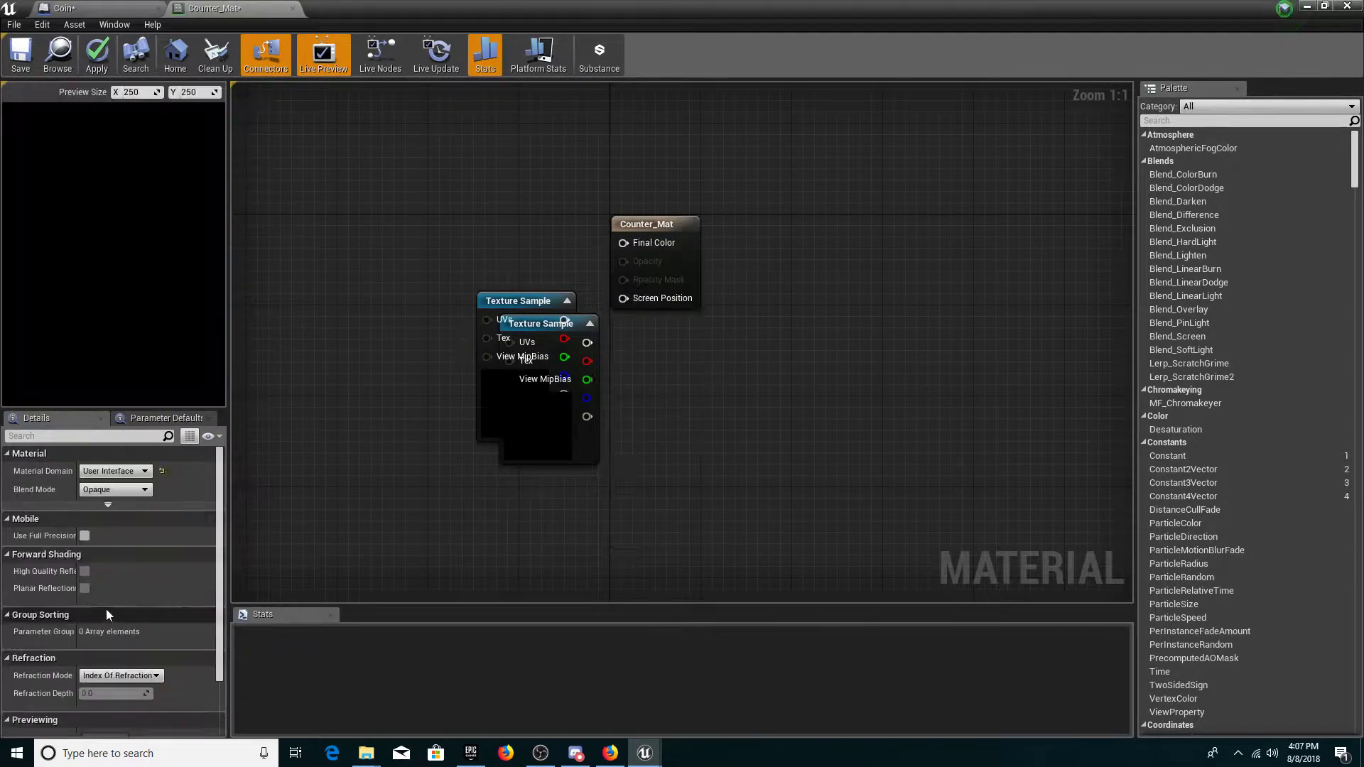
right_click_drag(338, 370, 402, 441)
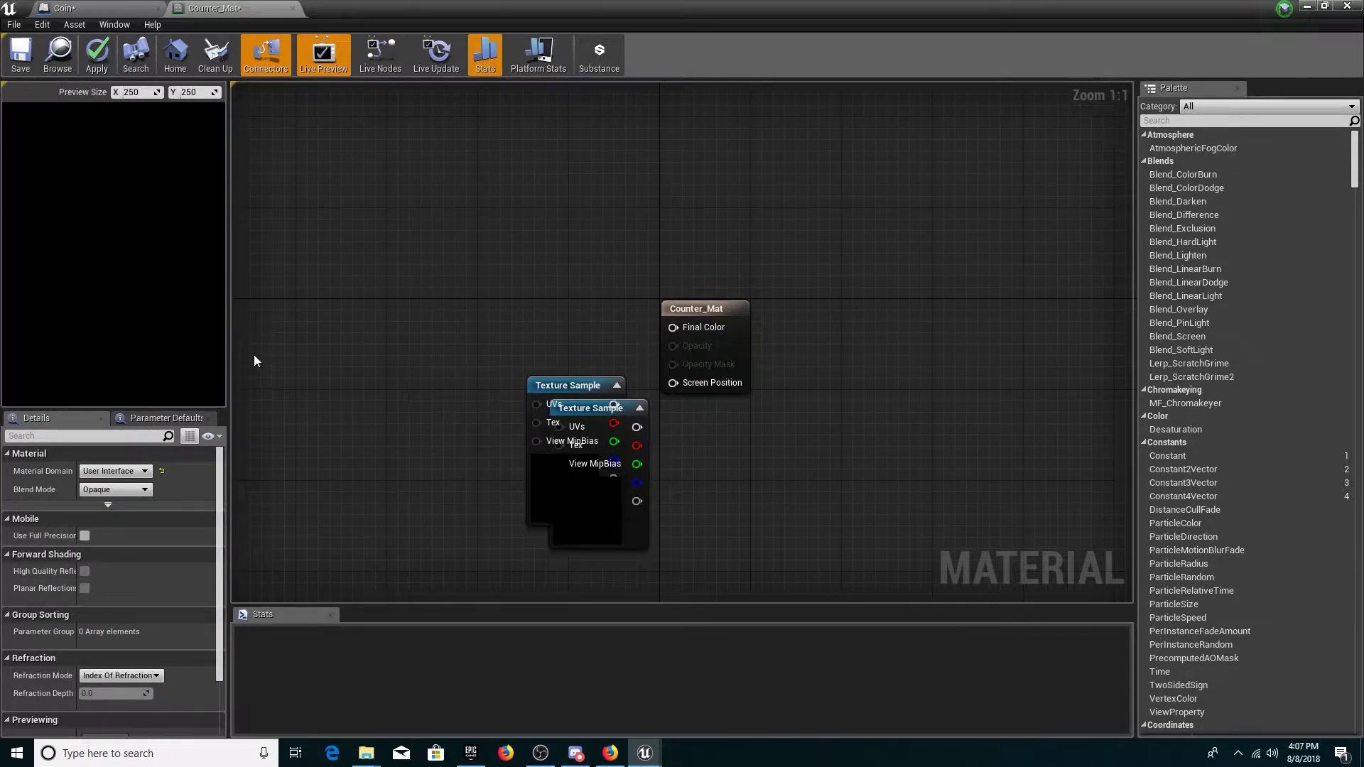
right_click_drag(410, 241, 432, 210)
left_click(113, 490)
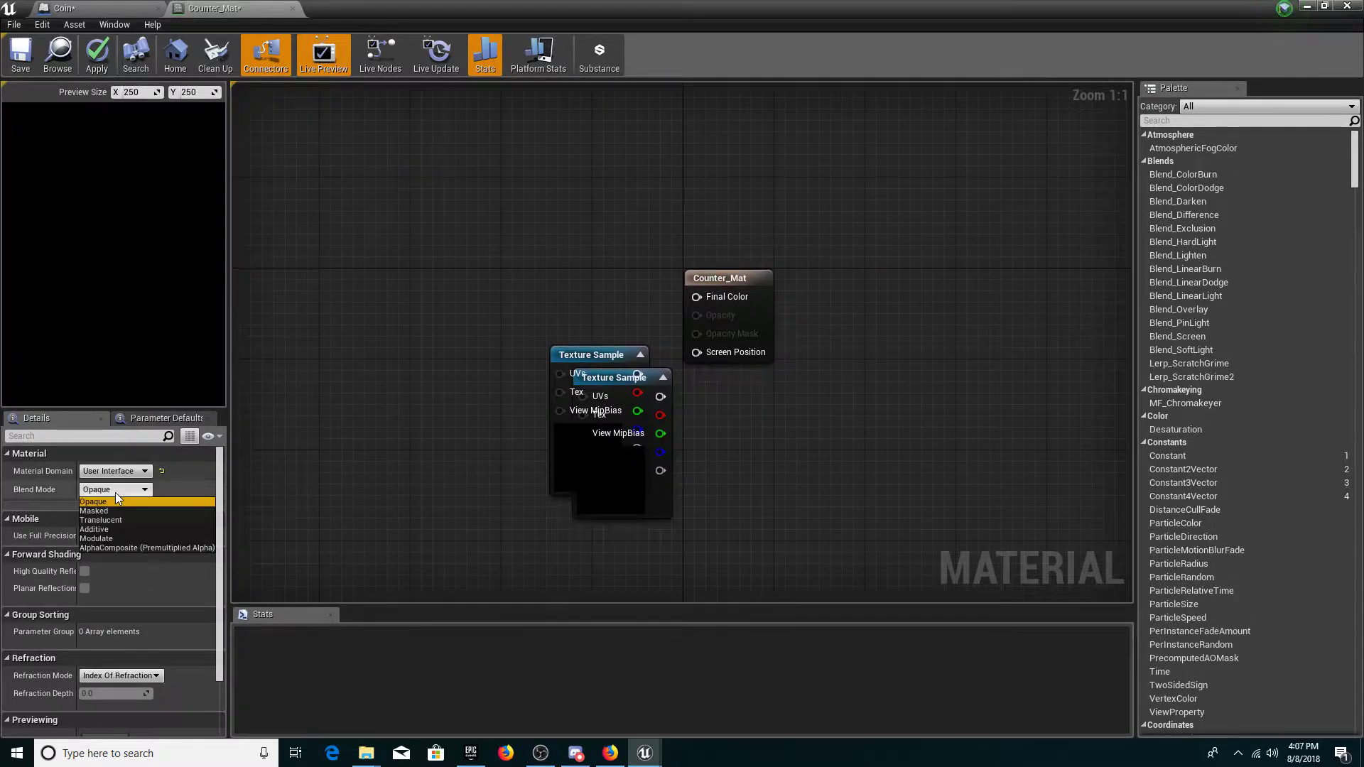
left_click(111, 511)
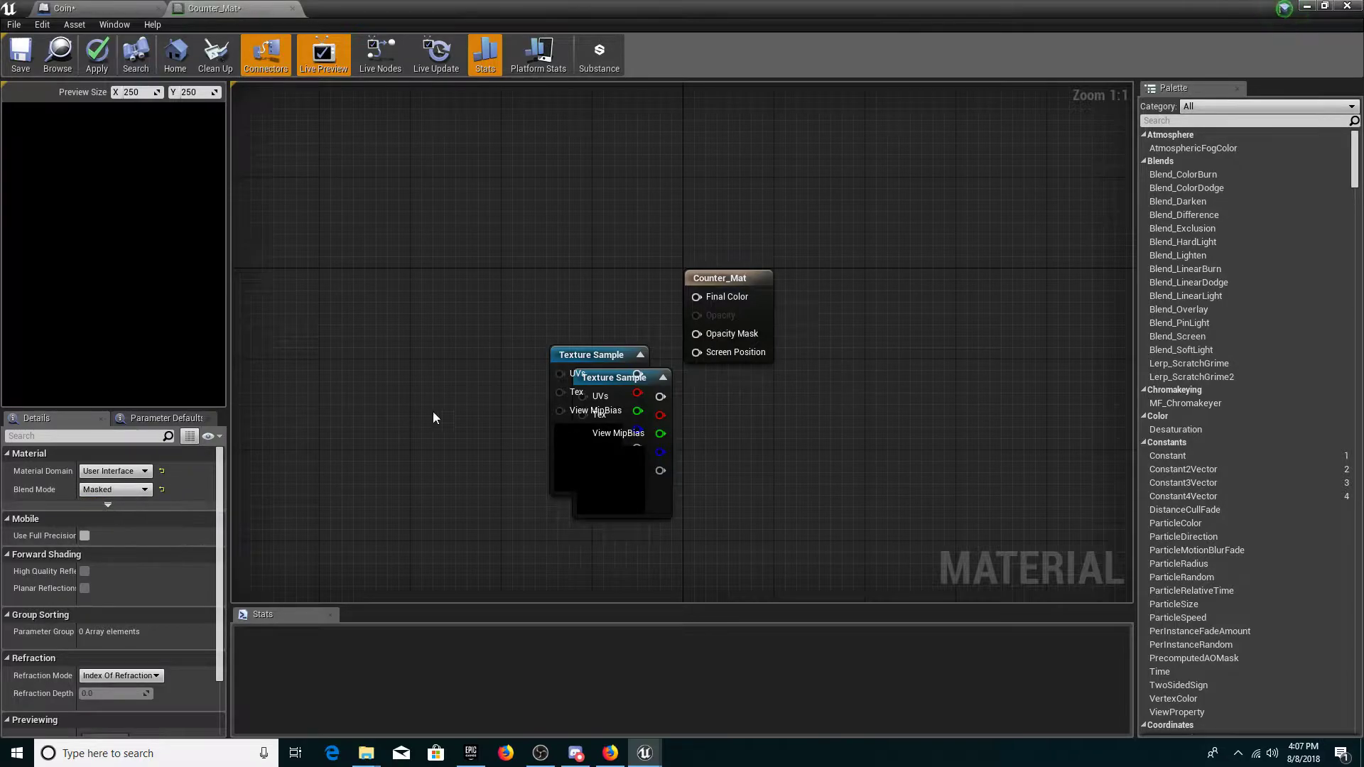
Separate the overlapping Texture Sample nodes, stacking them one above the other before the Counter_Mat node
left_click_drag(559, 350, 521, 205)
left_click_drag(614, 389, 554, 393)
left_click(477, 366)
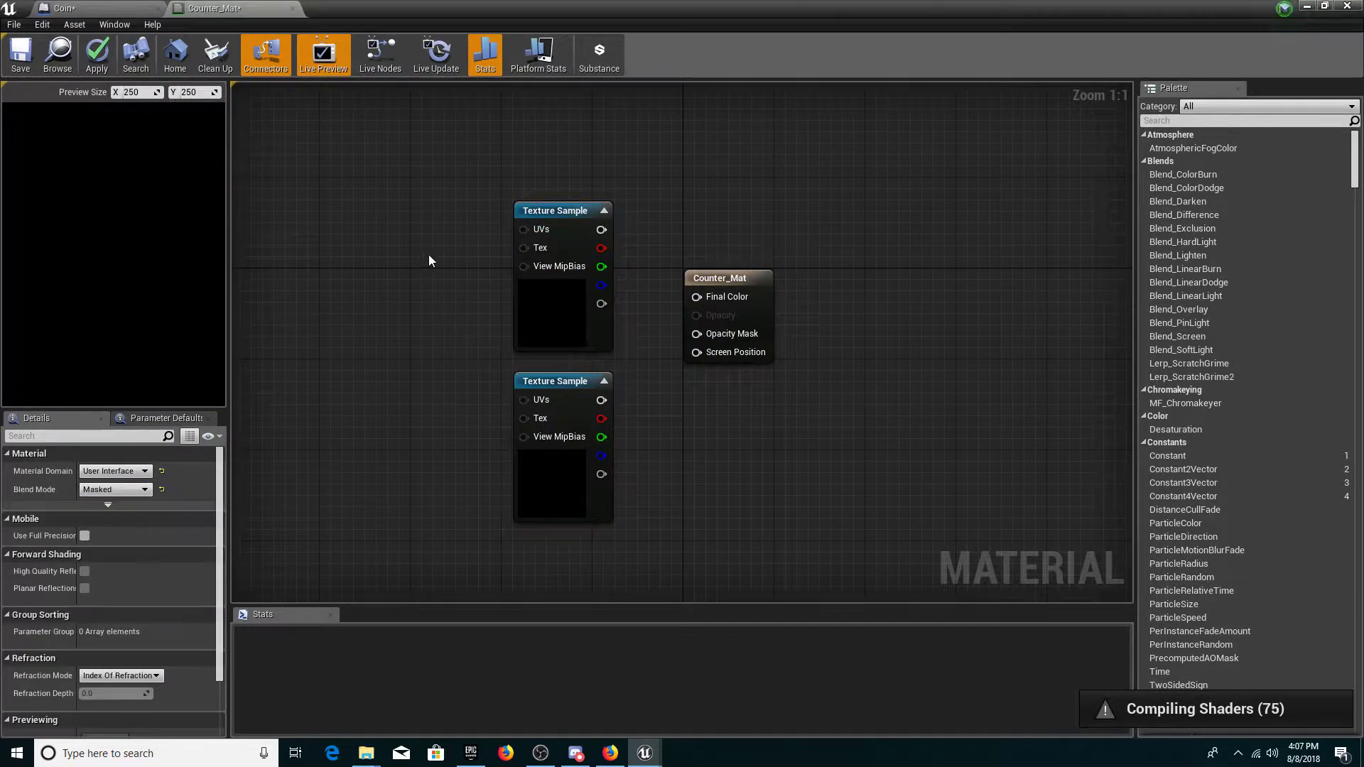
left_click_drag(515, 338, 792, 518)
left_click(791, 518)
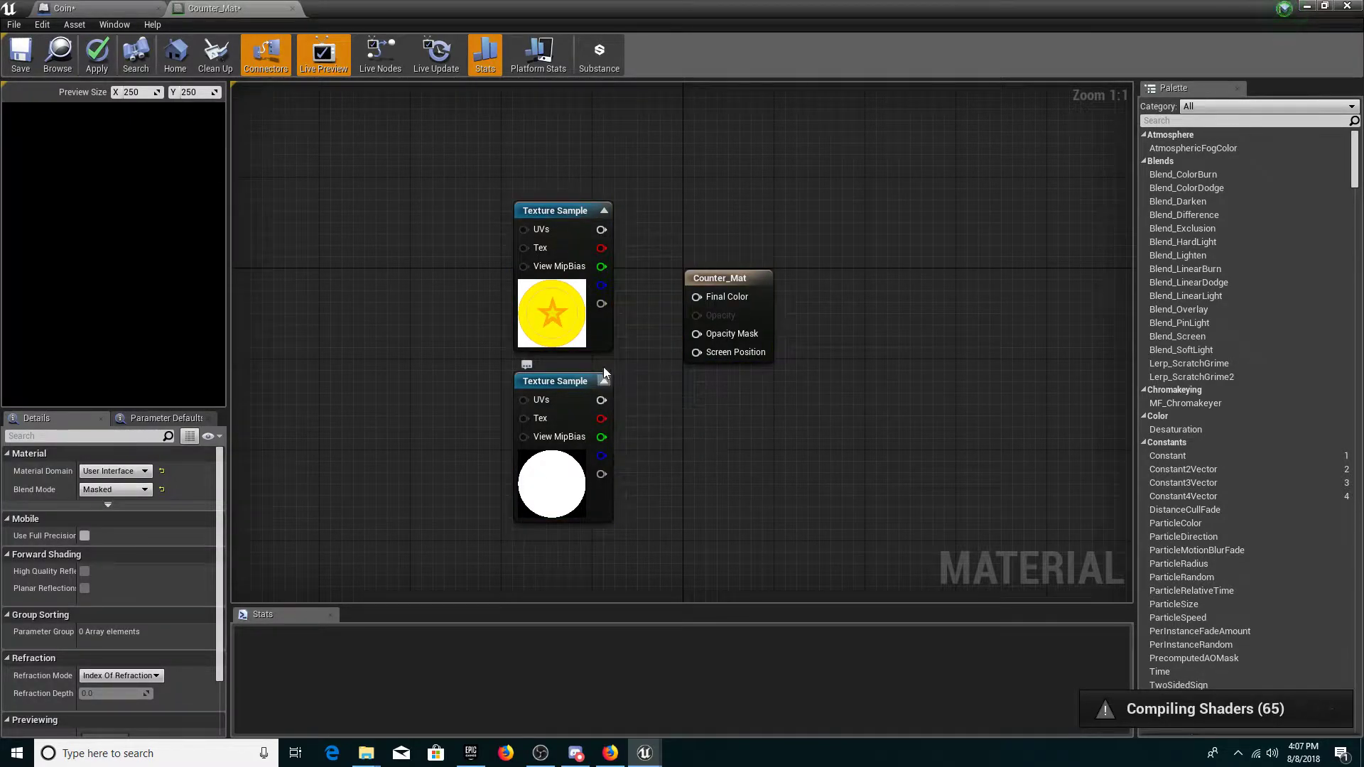
Connect the coin texture's white output to Final Color and the white circle texture's white output to Opacity Mask
left_click_drag(600, 229, 696, 297)
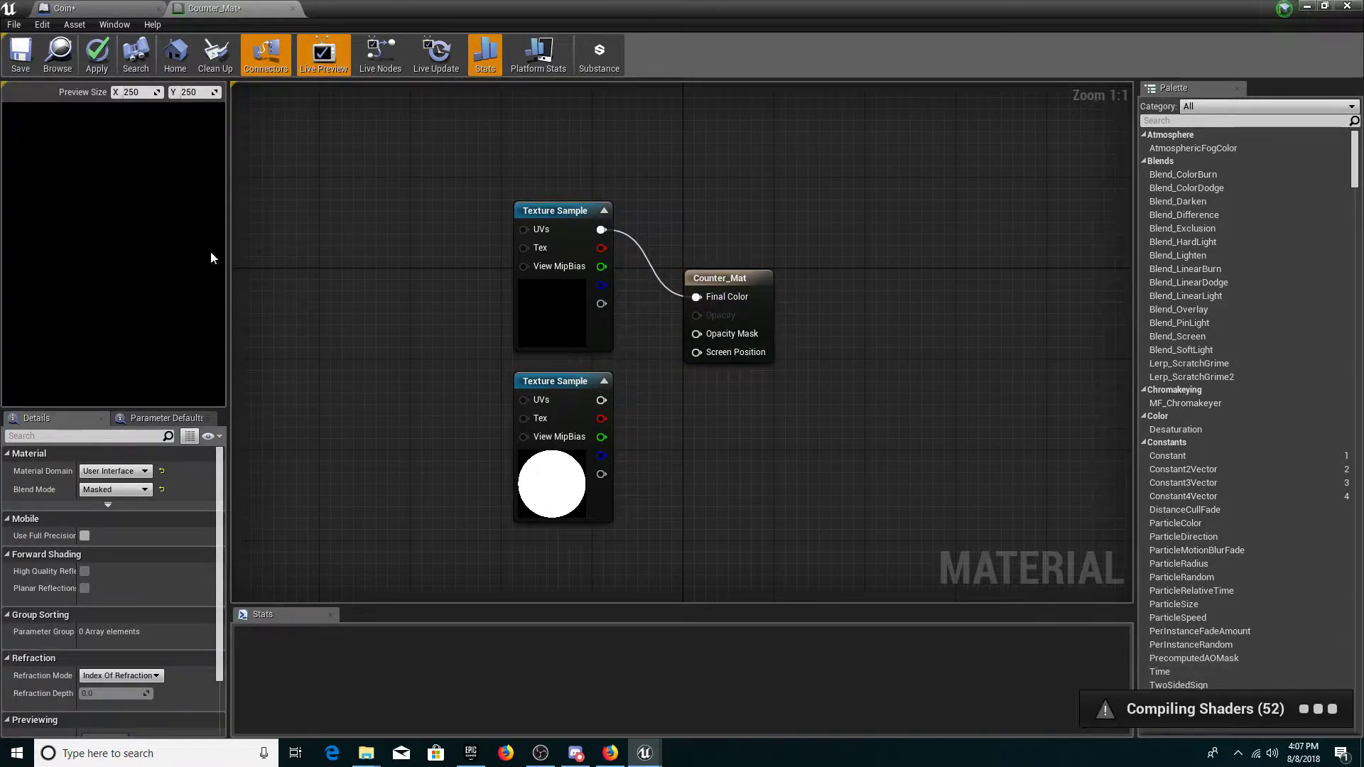
right_click_drag(741, 448, 697, 510)
left_click_drag(628, 468, 735, 394)
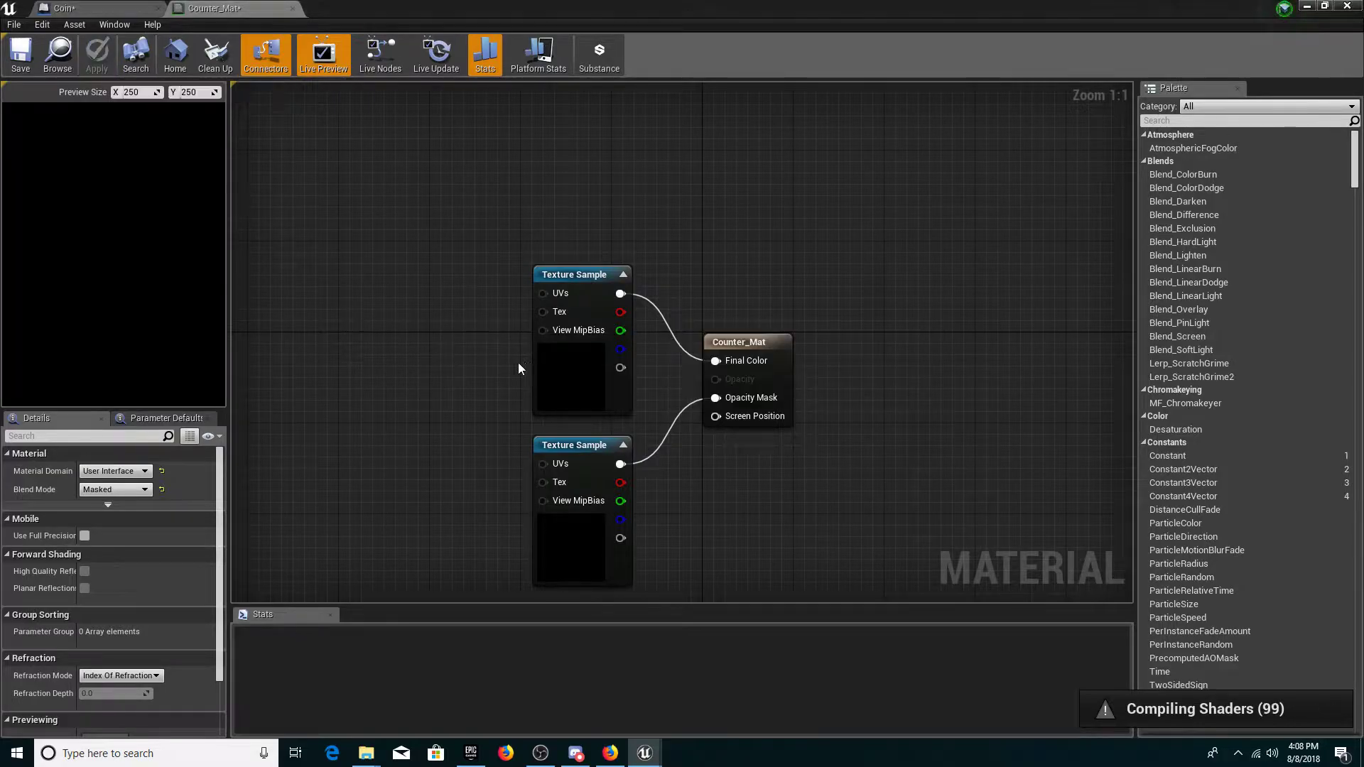
scroll(415, 330, "down", 2)
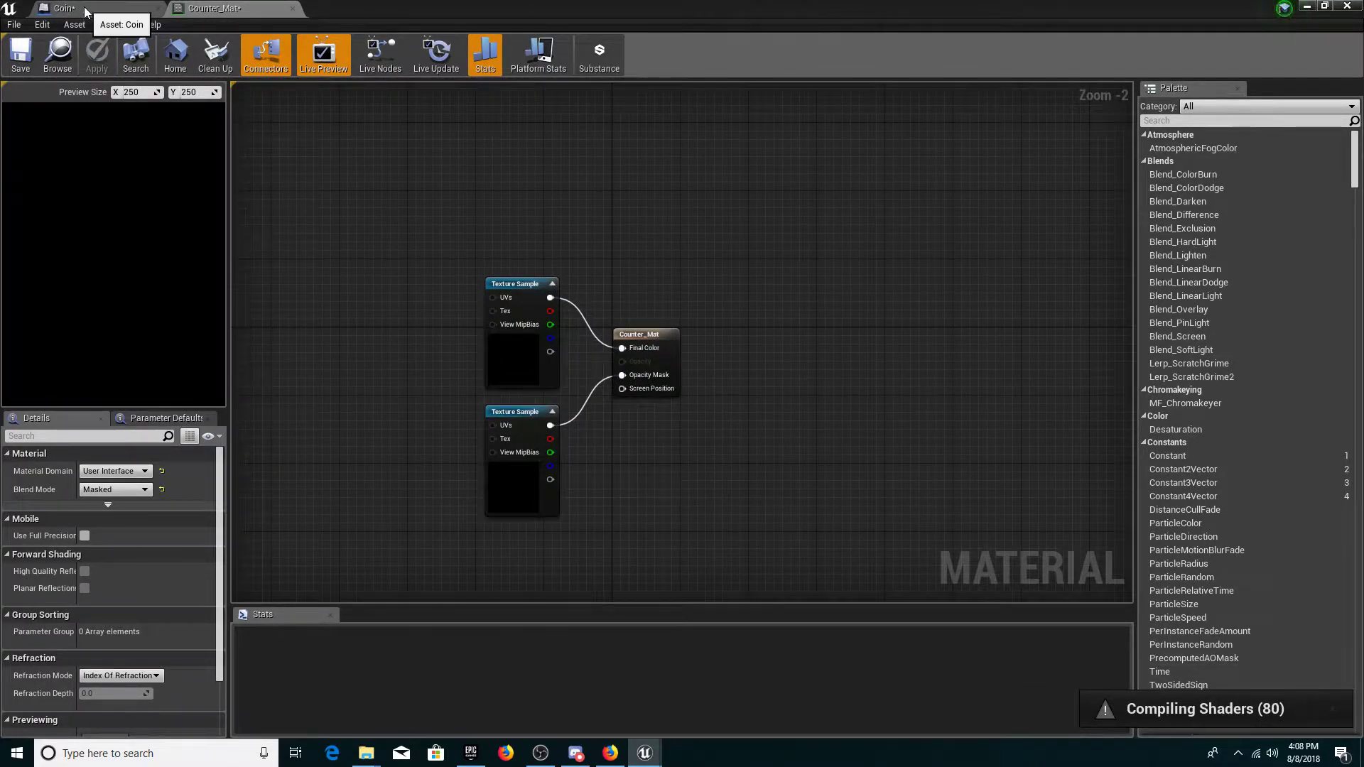
Return to the level editor and create a folder named UserInterface inside the Blueprints folder
left_click(1306, 6)
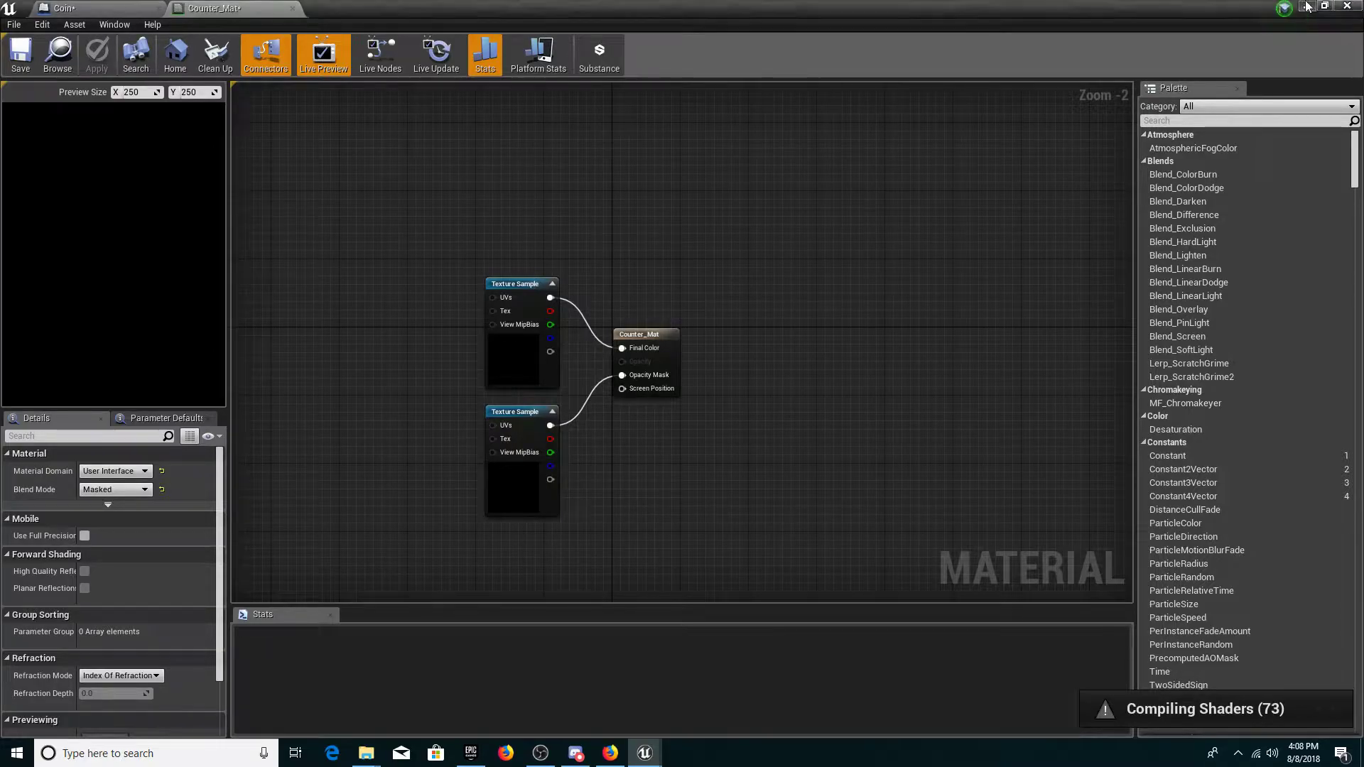
left_click(306, 522)
left_click(299, 574)
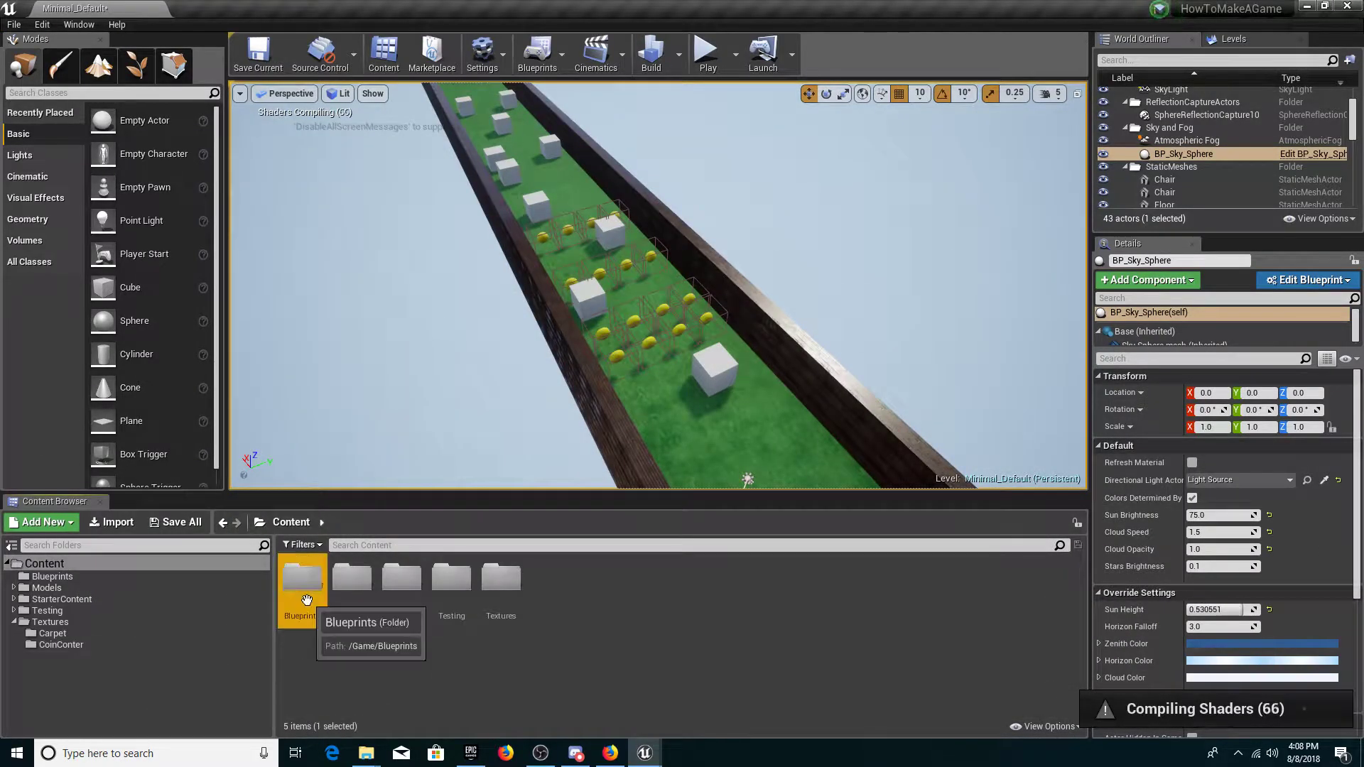
double_click(299, 574)
right_click(537, 631)
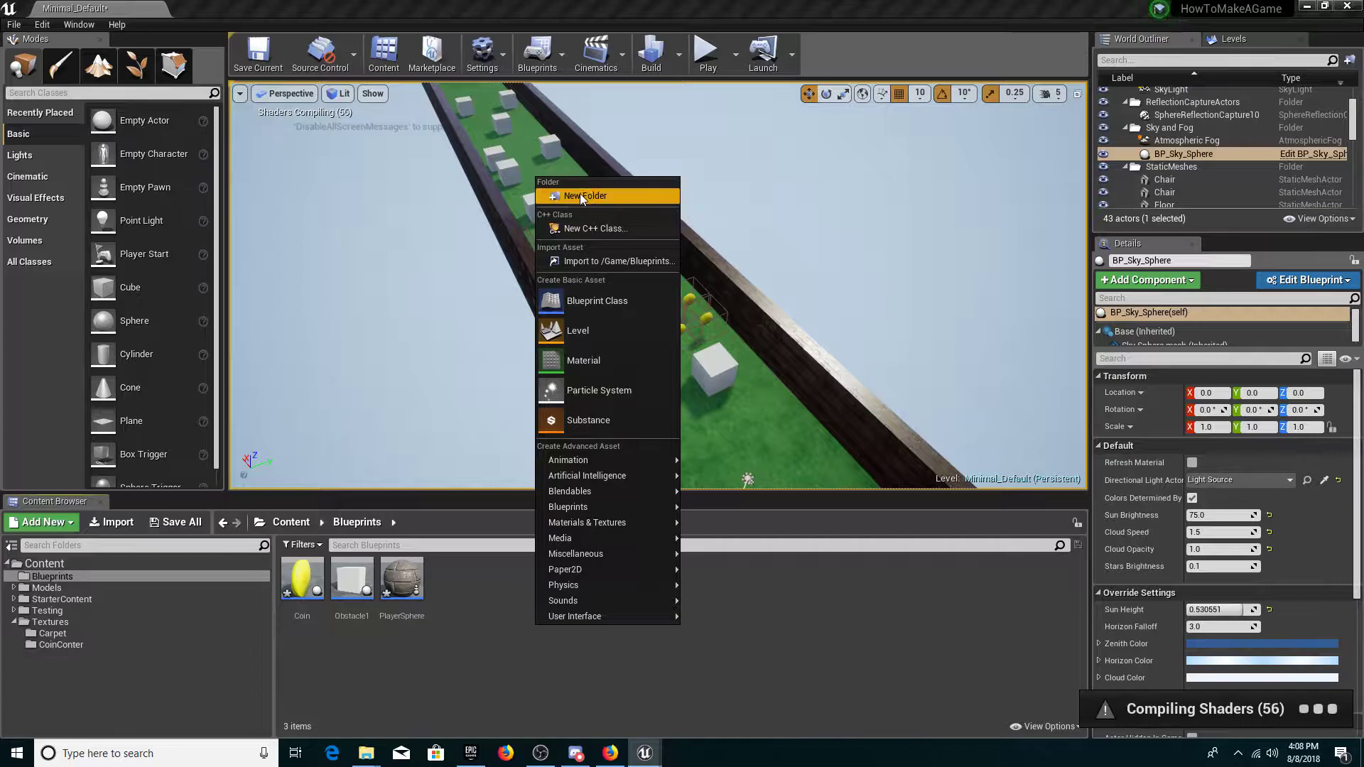
left_click(580, 195)
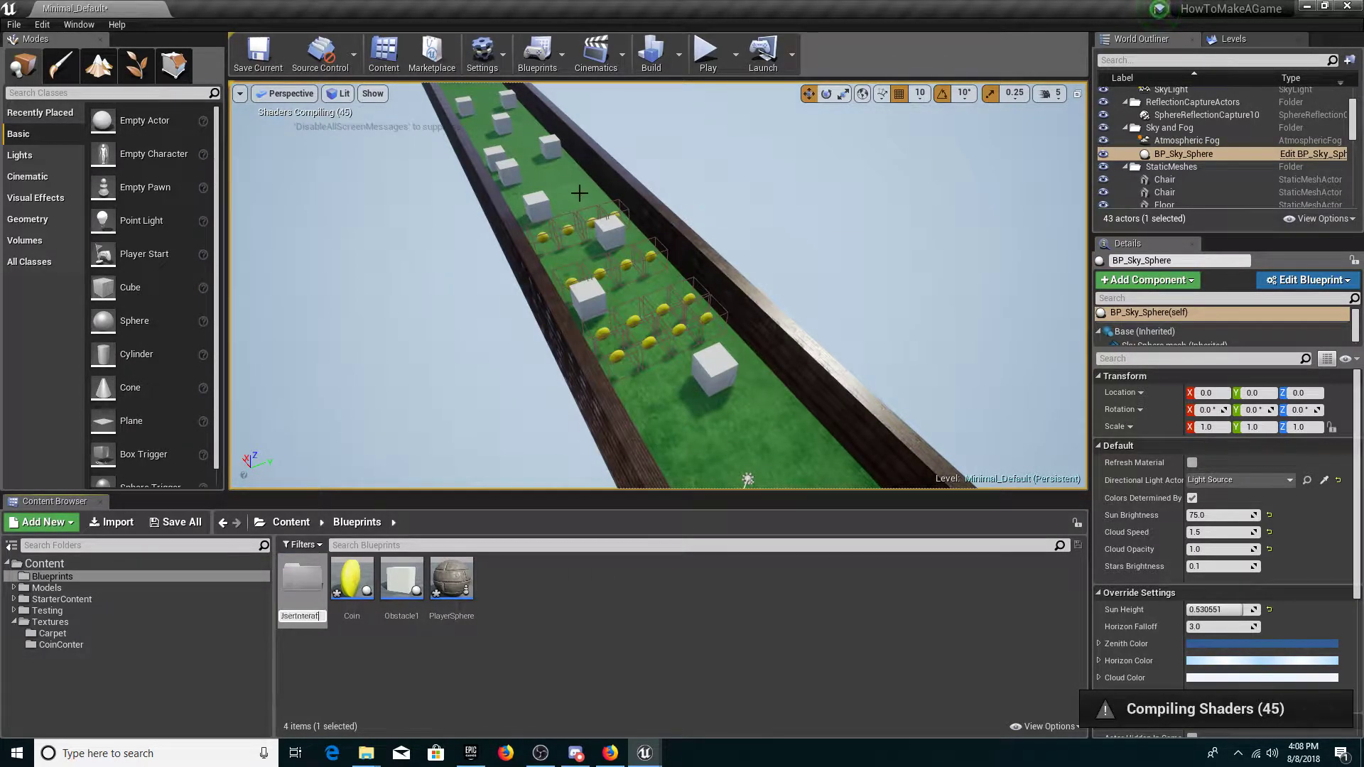
type("UserInterface")
key("Return")
Create a Widget Blueprint named Coin_Counter inside the UserInterface folder
double_click(313, 591)
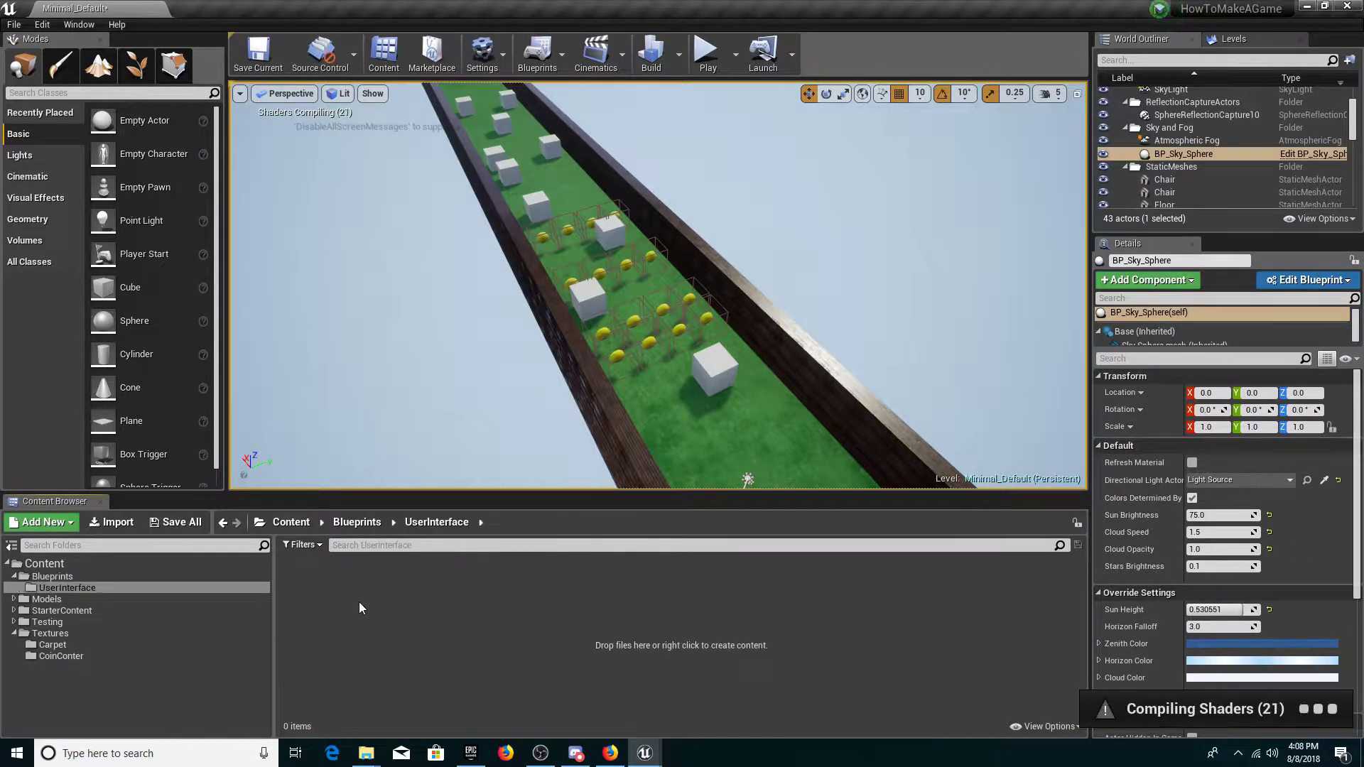
right_click(389, 608)
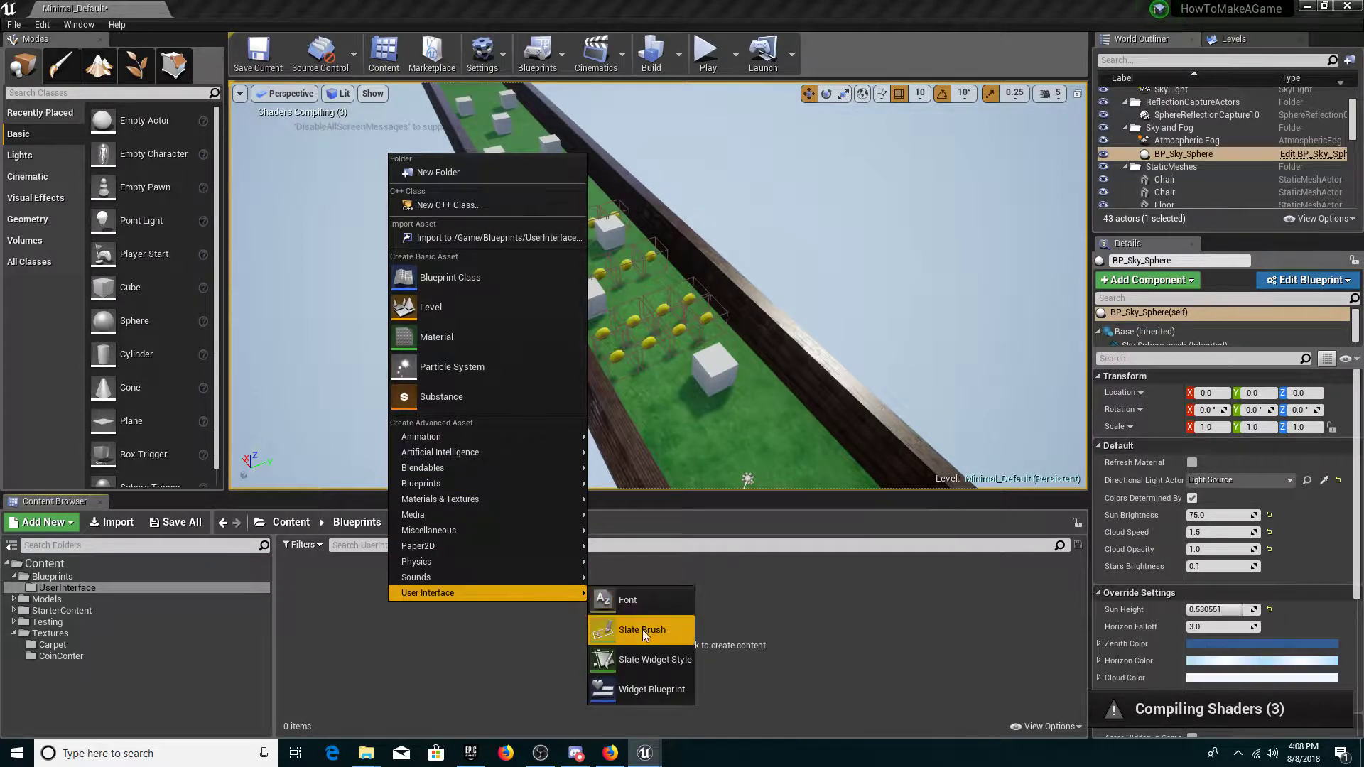
left_click(647, 691)
key("BackSpace")
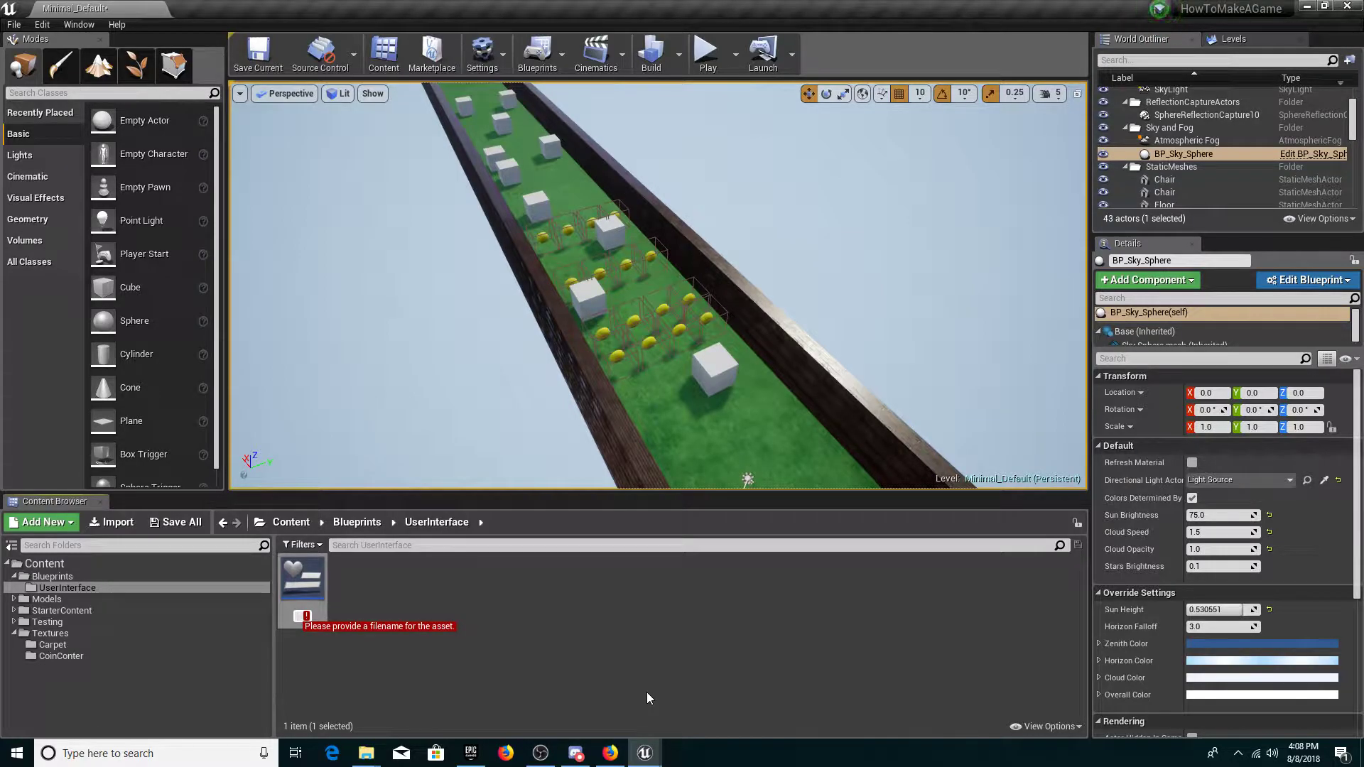
type("Counter")
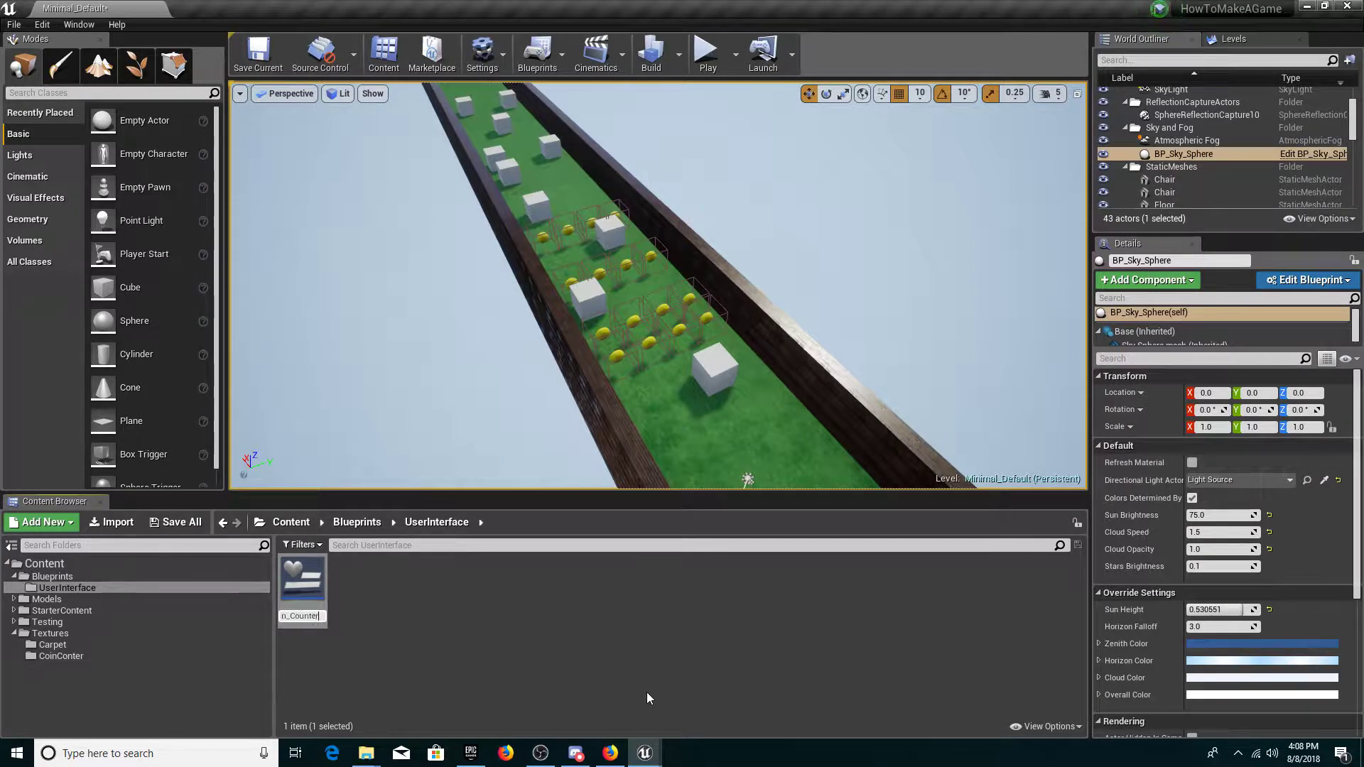
key("Return")
Open the Coin_Counter widget blueprint in the designer
double_click(303, 584)
scroll(590, 352, "down", 1)
scroll(558, 347, "up", 1)
scroll(548, 371, "down", 1)
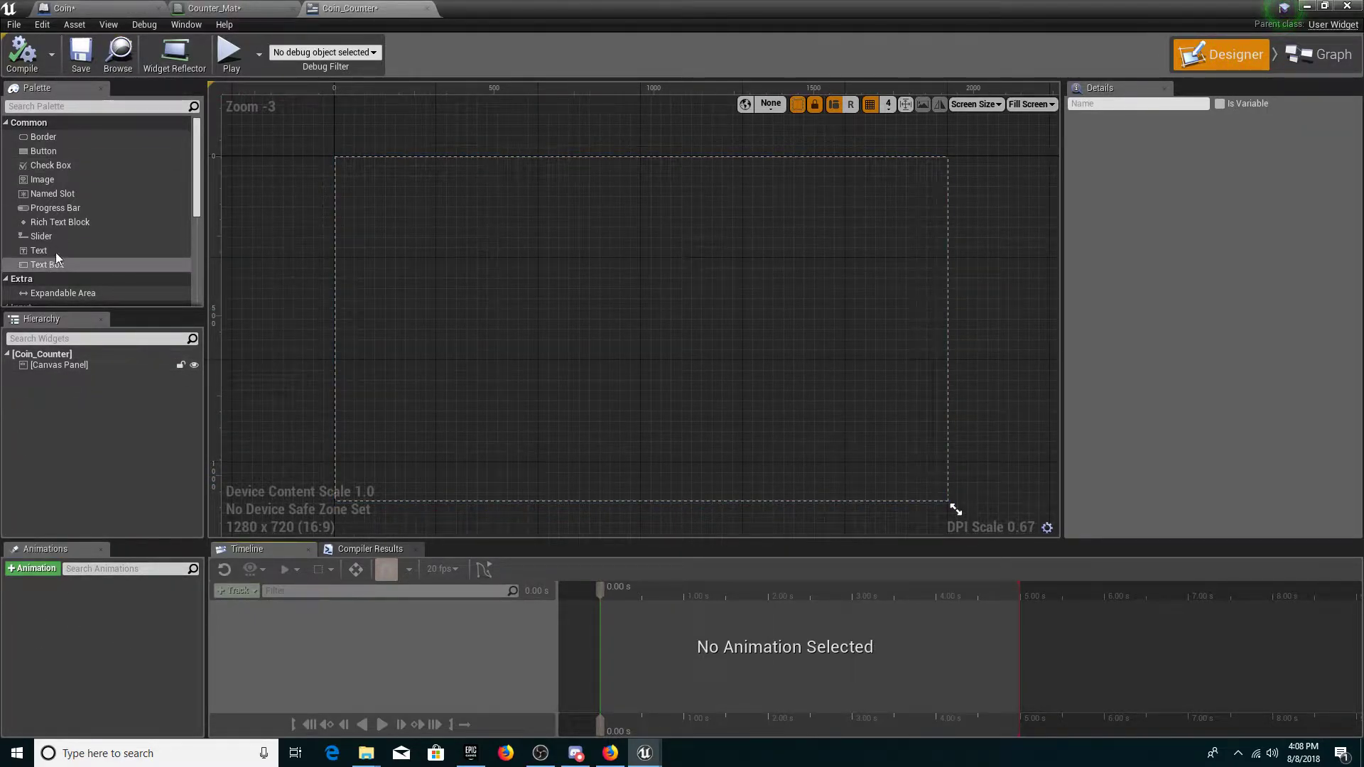
Add an Image widget near the canvas's lower-left corner, 100 by 100 in size, at about X 72, Y 904
scroll(14, 228, "down", 5)
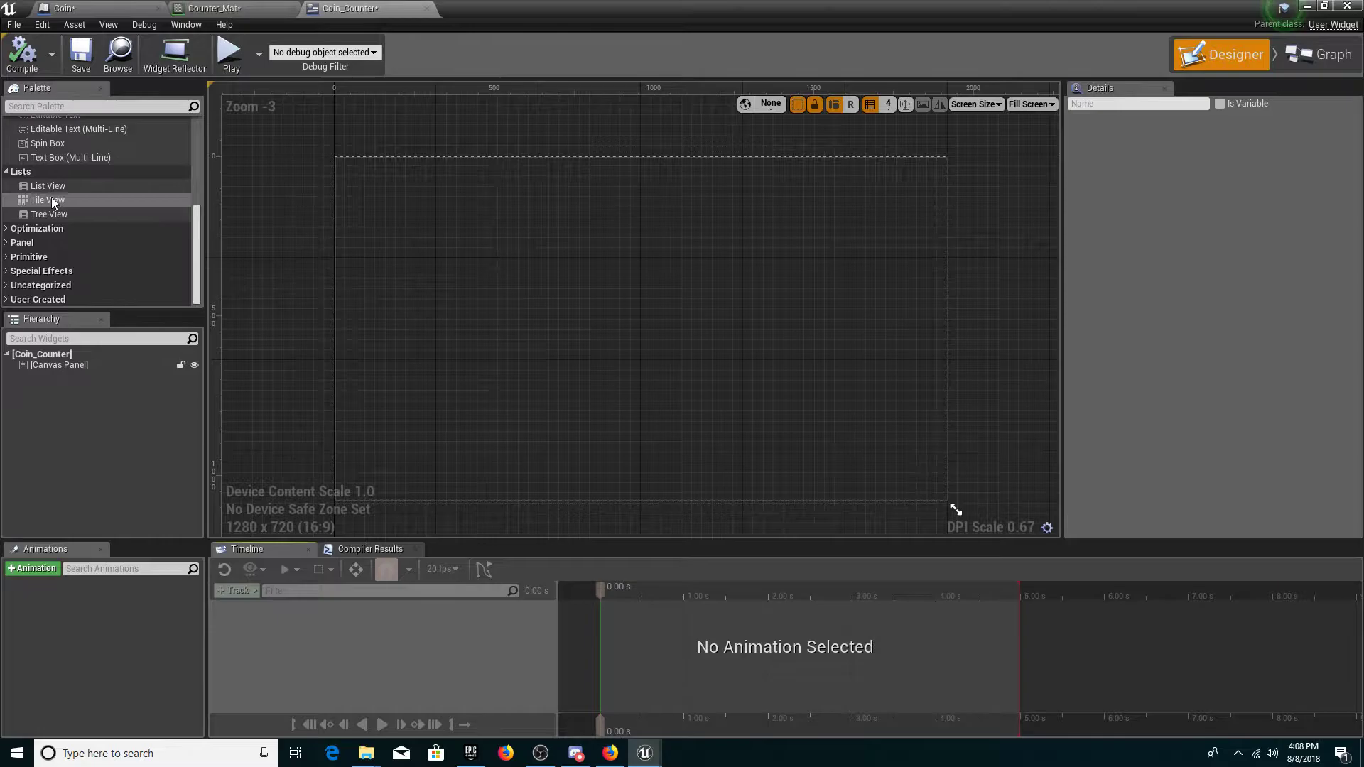
left_click(5, 228)
left_click(6, 242)
scroll(13, 244, "up", 3)
scroll(14, 247, "up", 4)
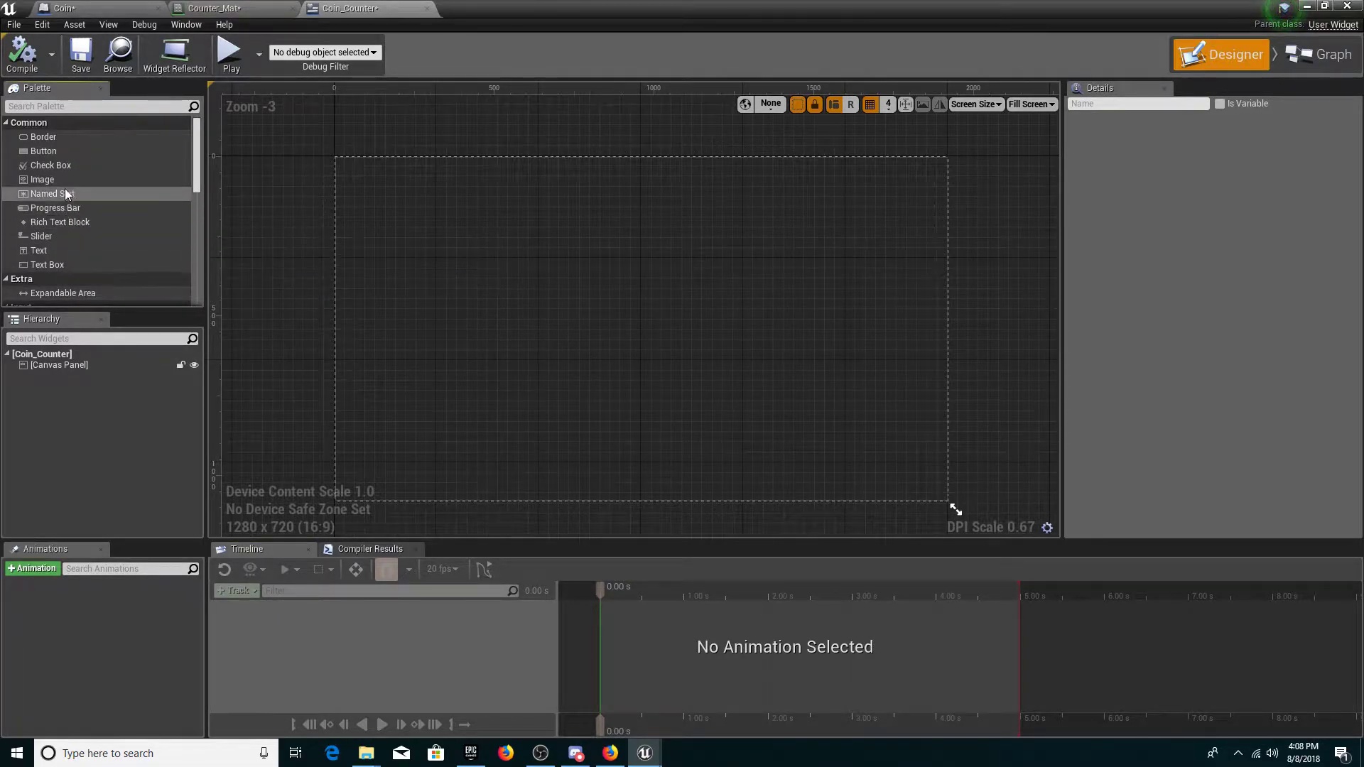
left_click_drag(46, 181, 368, 462)
left_click(1195, 227)
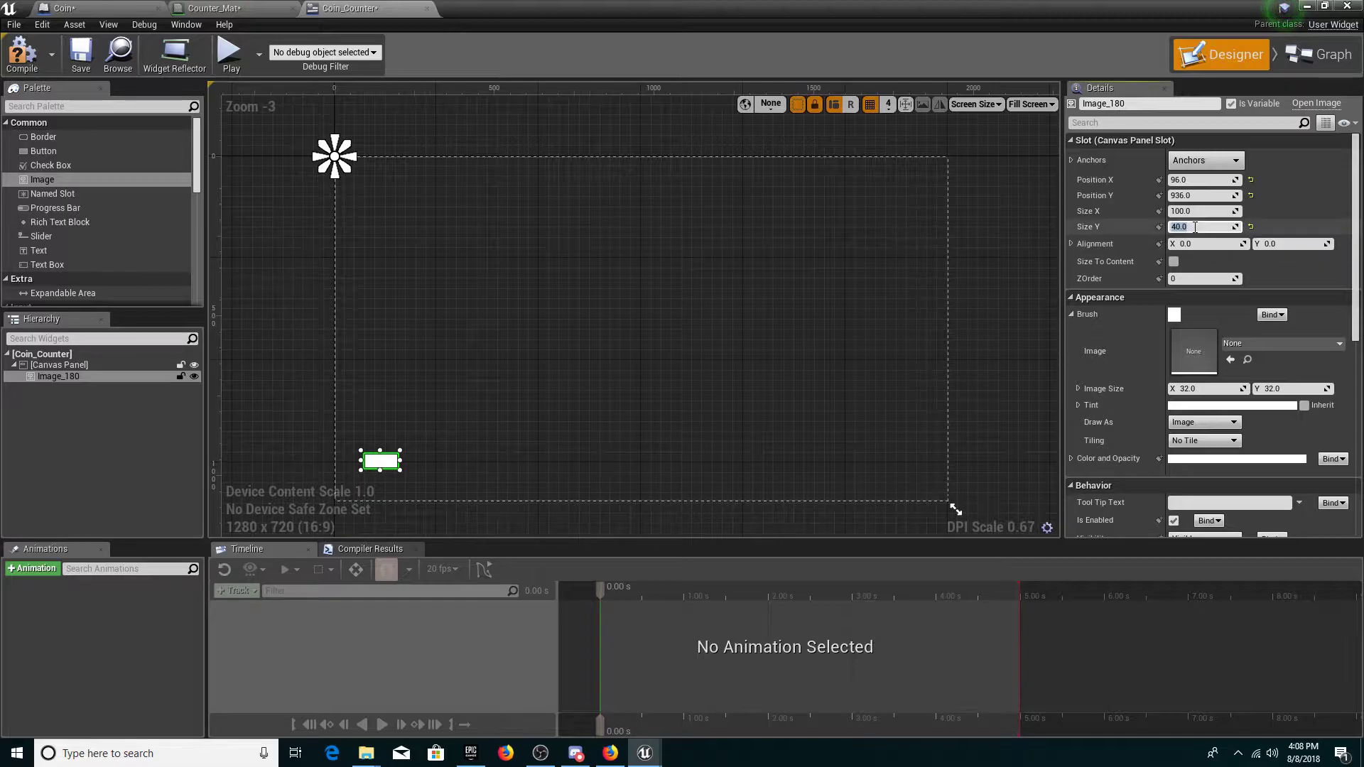
left_click_drag(379, 471, 388, 468)
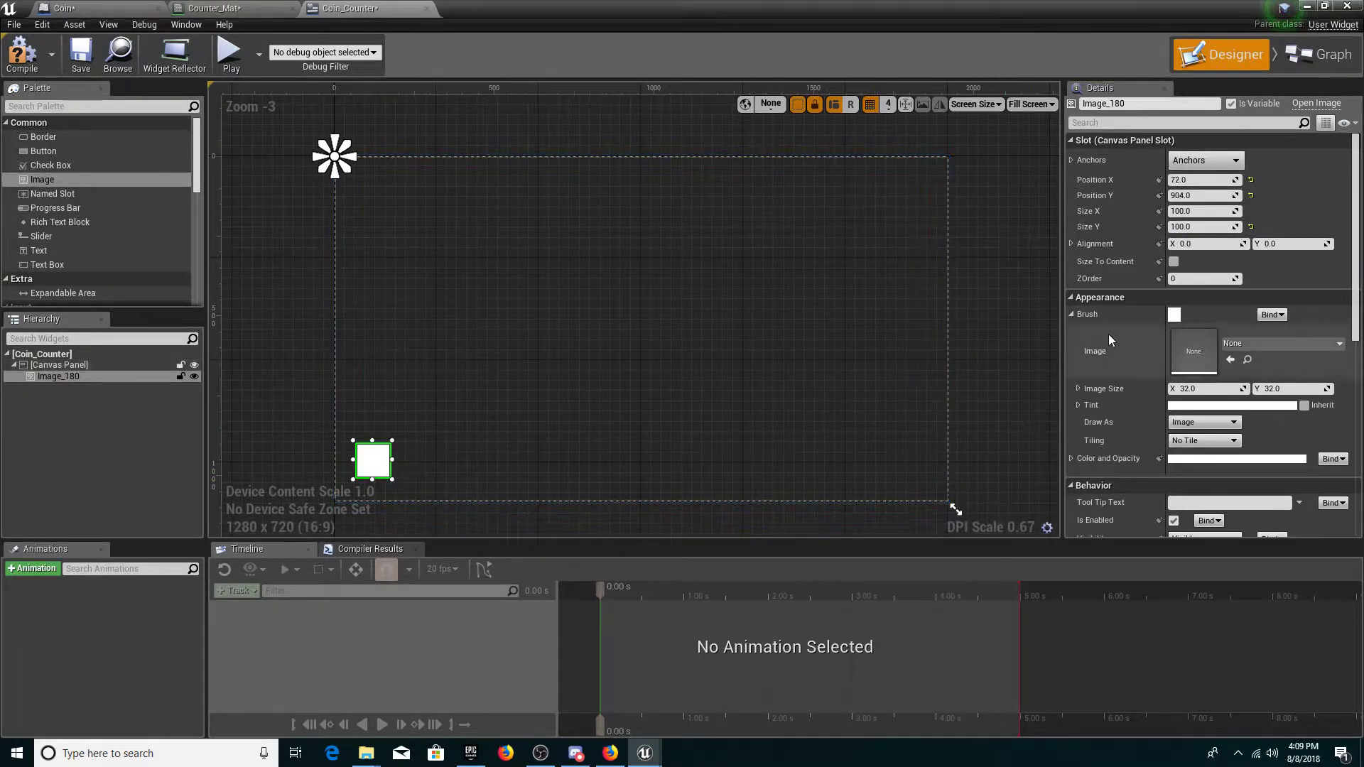
left_click(1073, 313)
left_click(1072, 314)
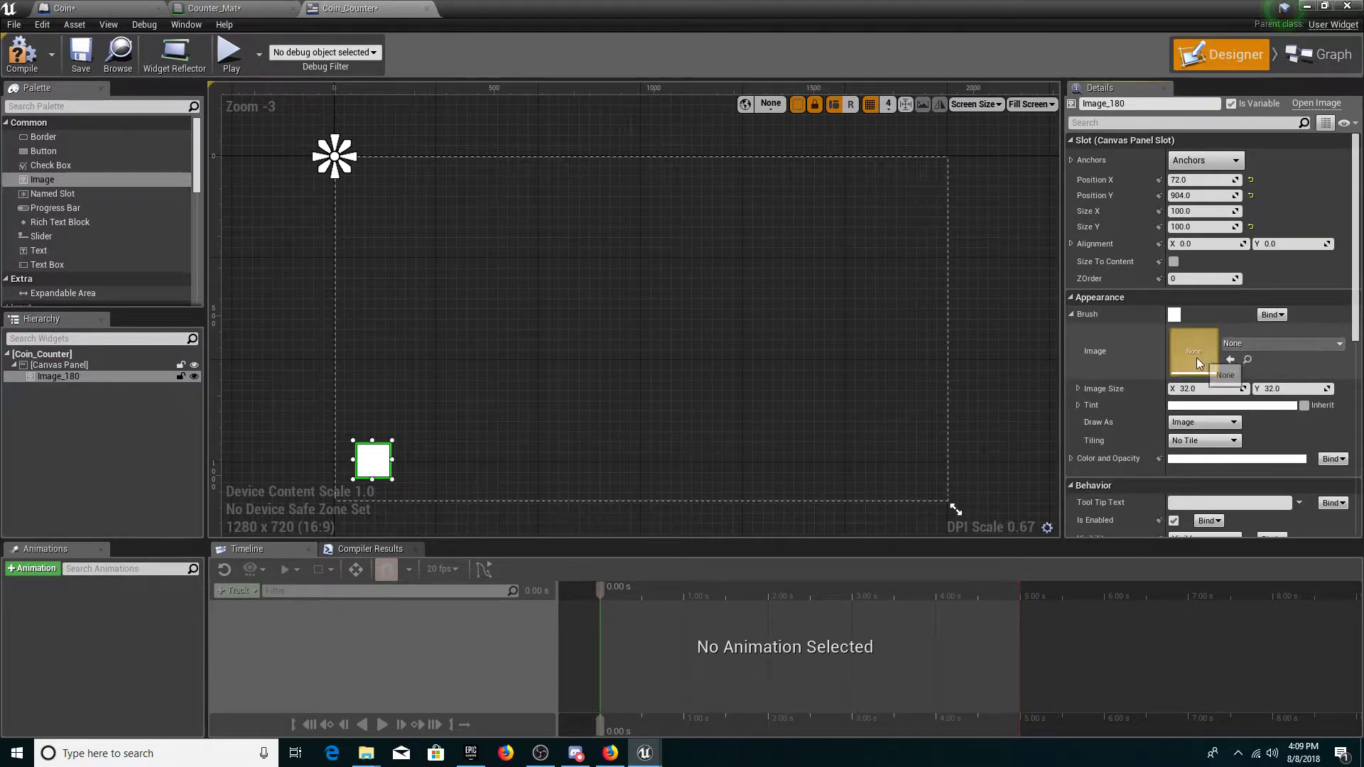
left_click(1242, 347)
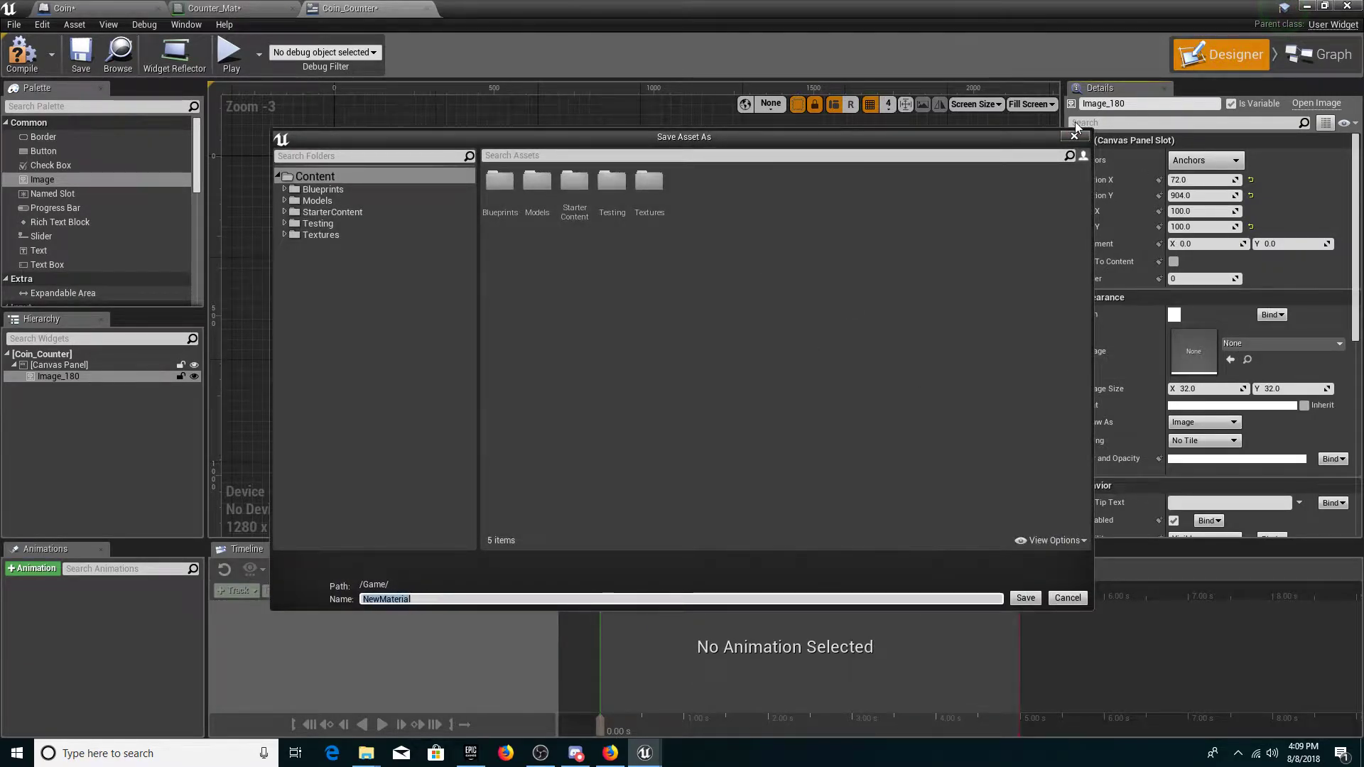
left_click(1073, 134)
Assign the Counter_Mat material from the Textures/CoinConter folder as the image widget's brush image
left_click(1324, 6)
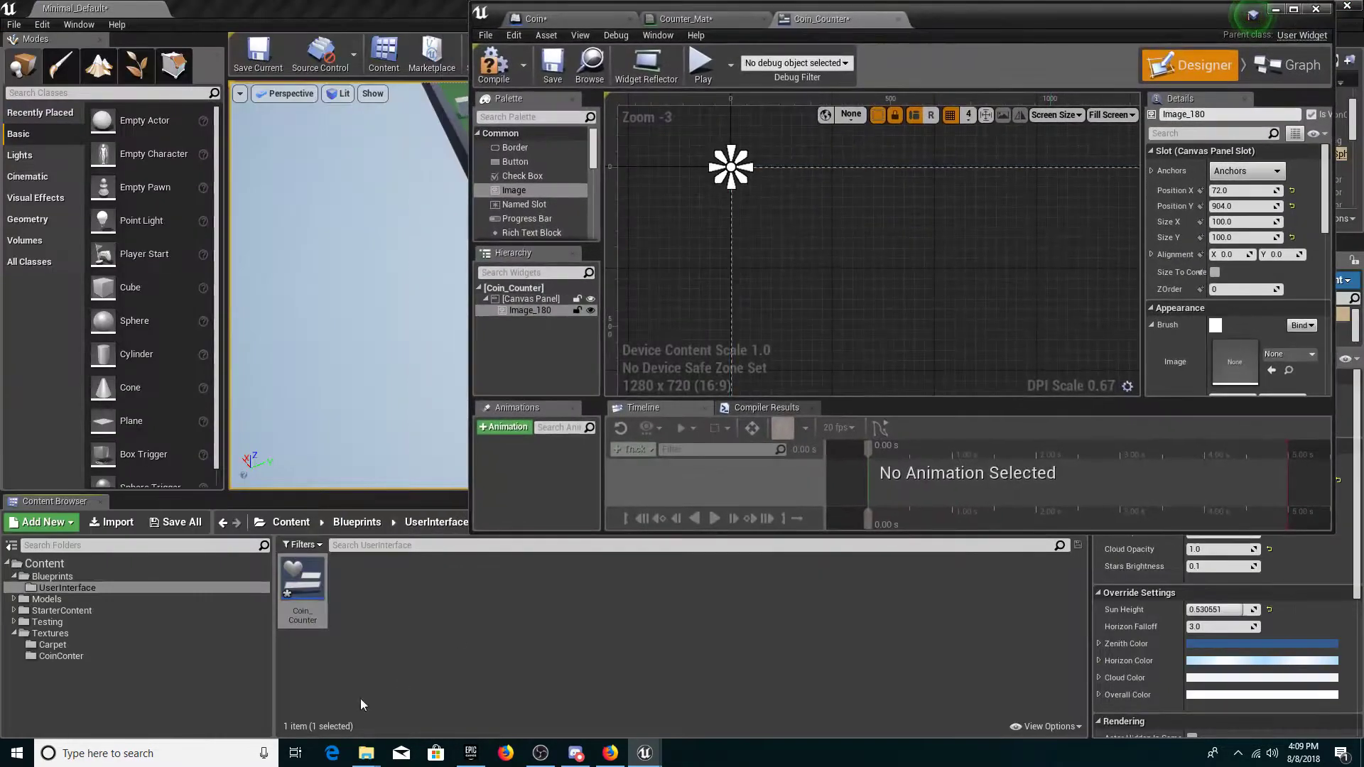
left_click(293, 522)
double_click(498, 581)
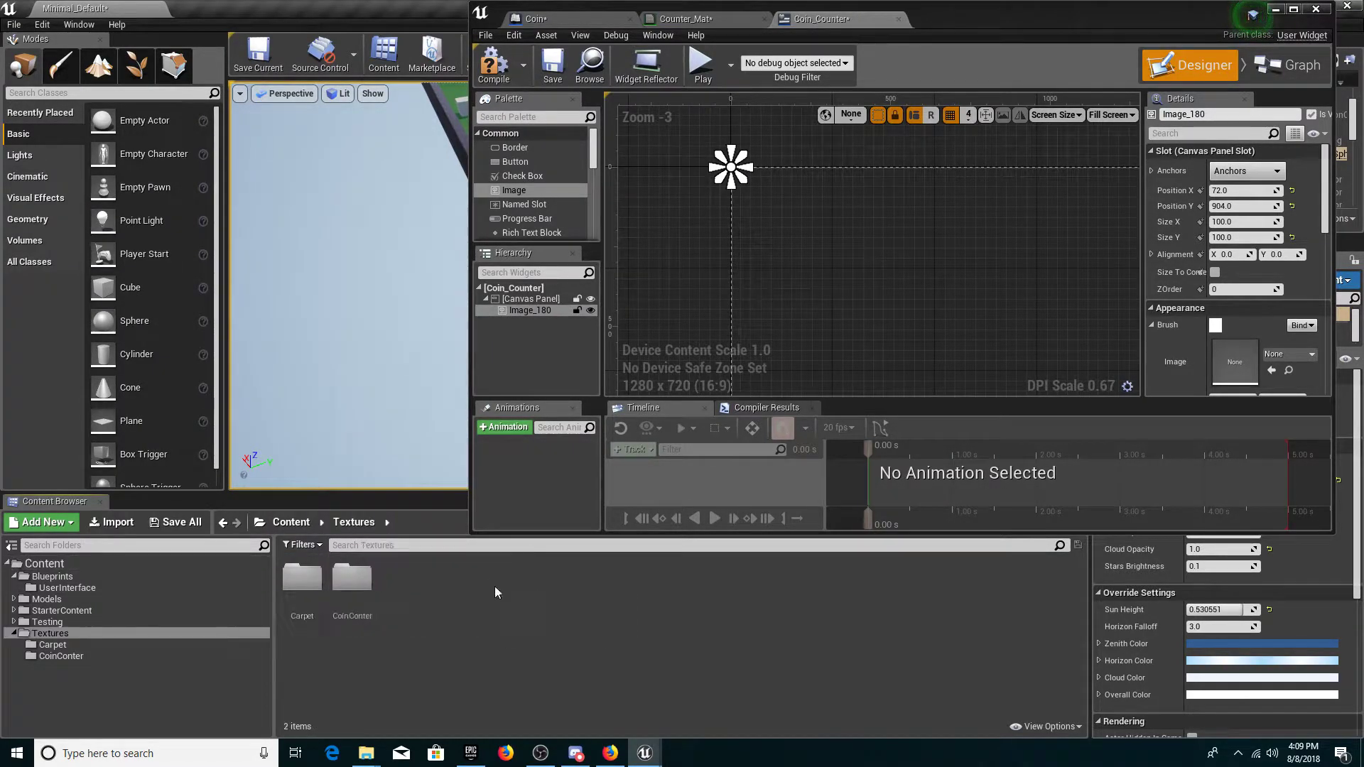
double_click(353, 579)
left_click(403, 579)
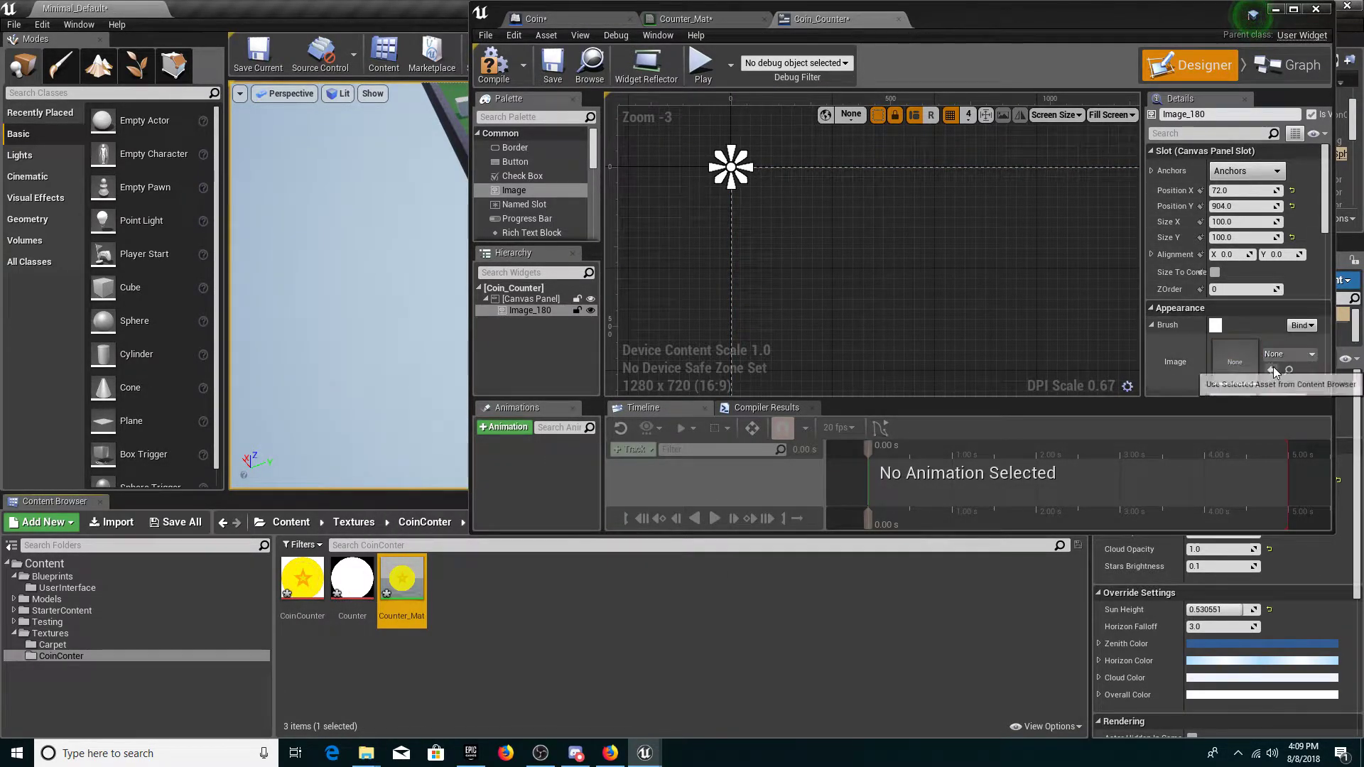
left_click(1293, 9)
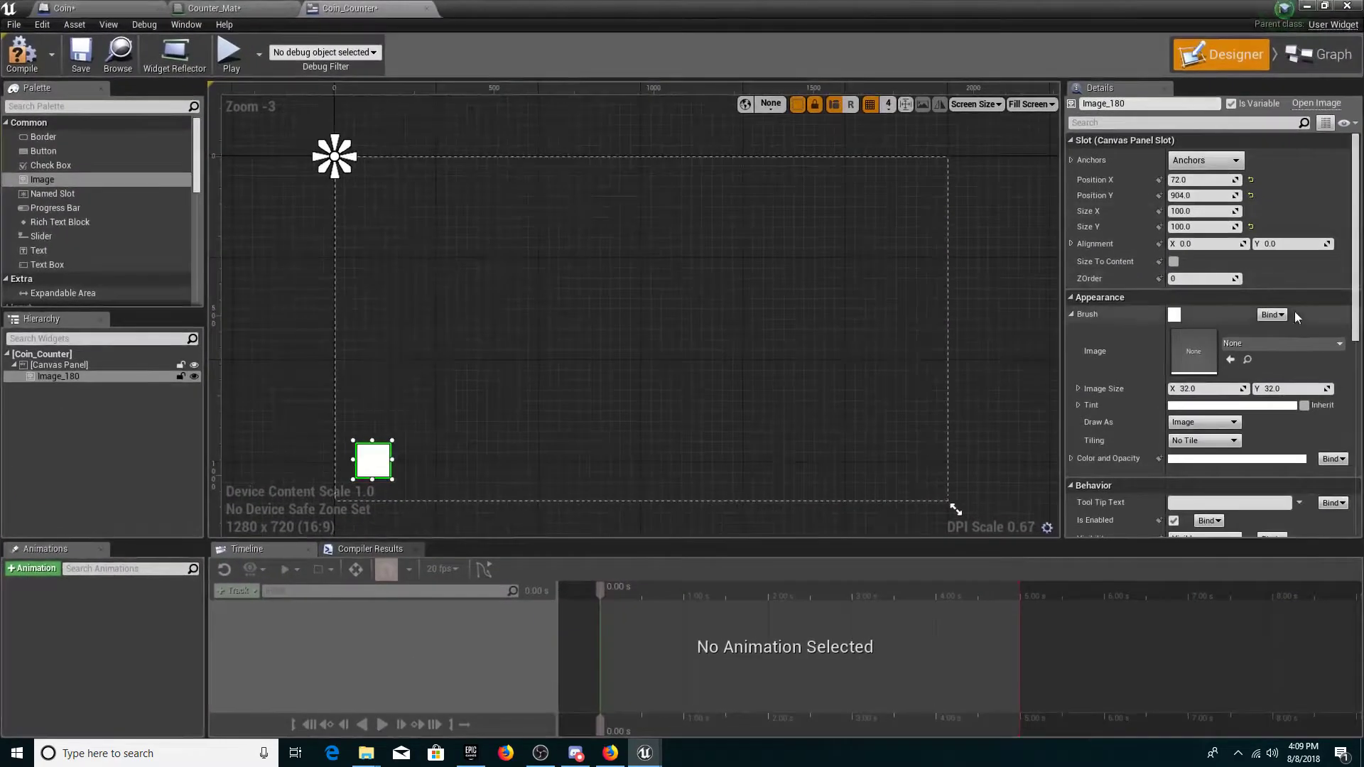
left_click(1229, 360)
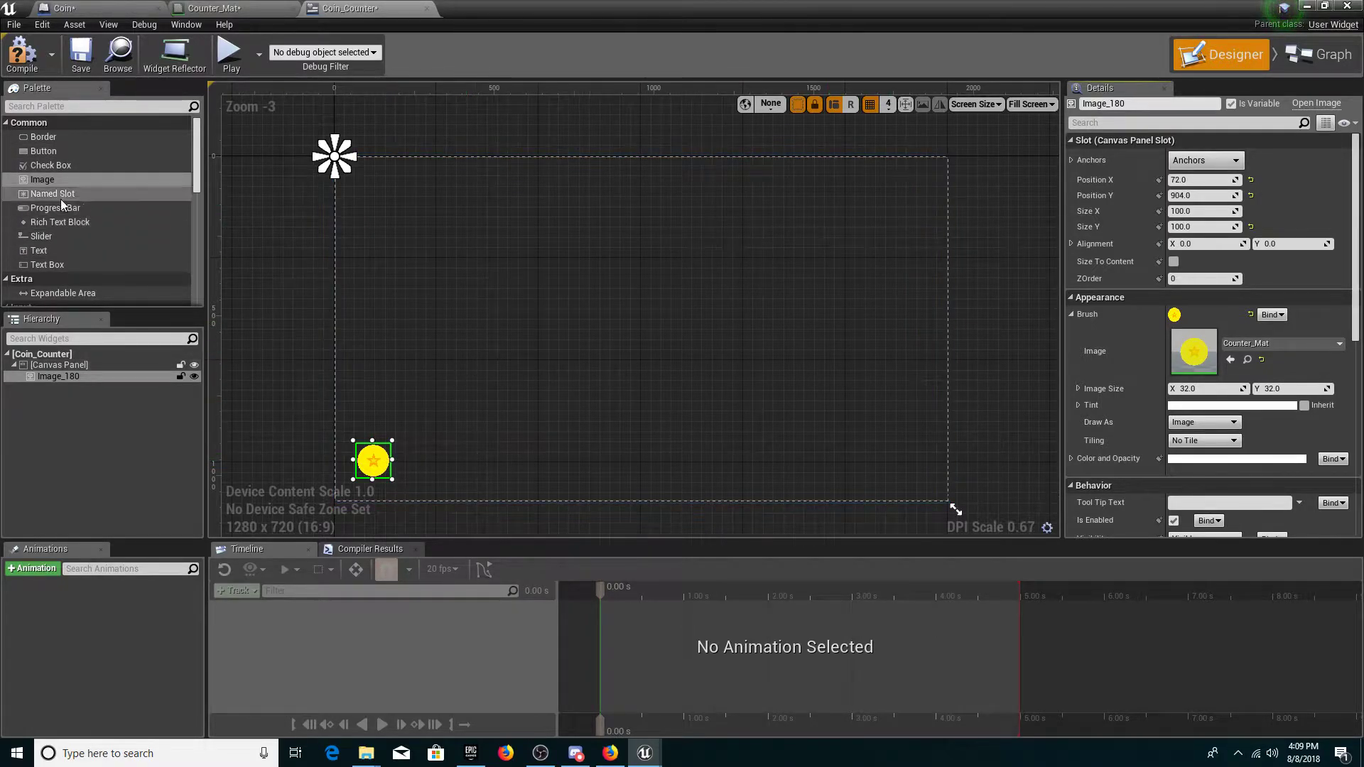
Add a Text widget beside the coin image with font size 60, placed at about X 208, Y 908
left_click_drag(39, 250, 413, 455)
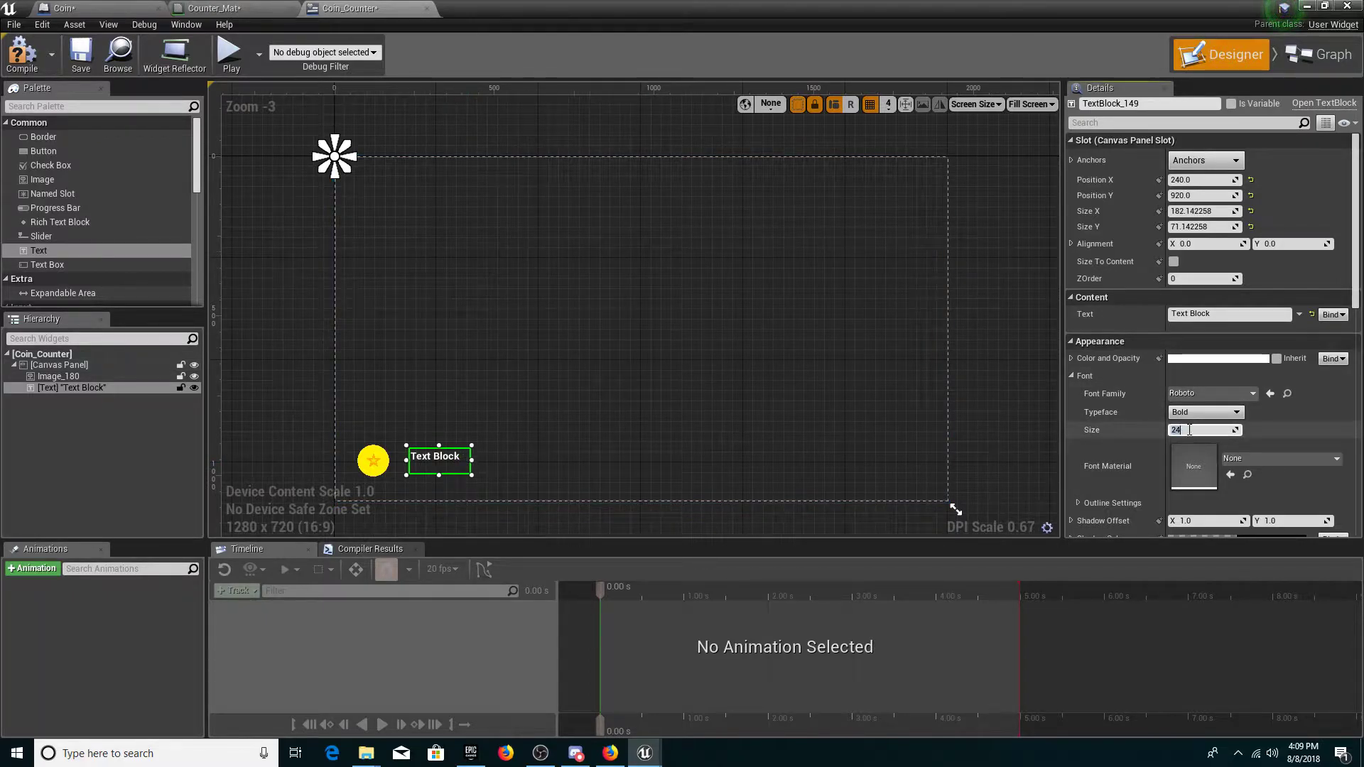
key("Return")
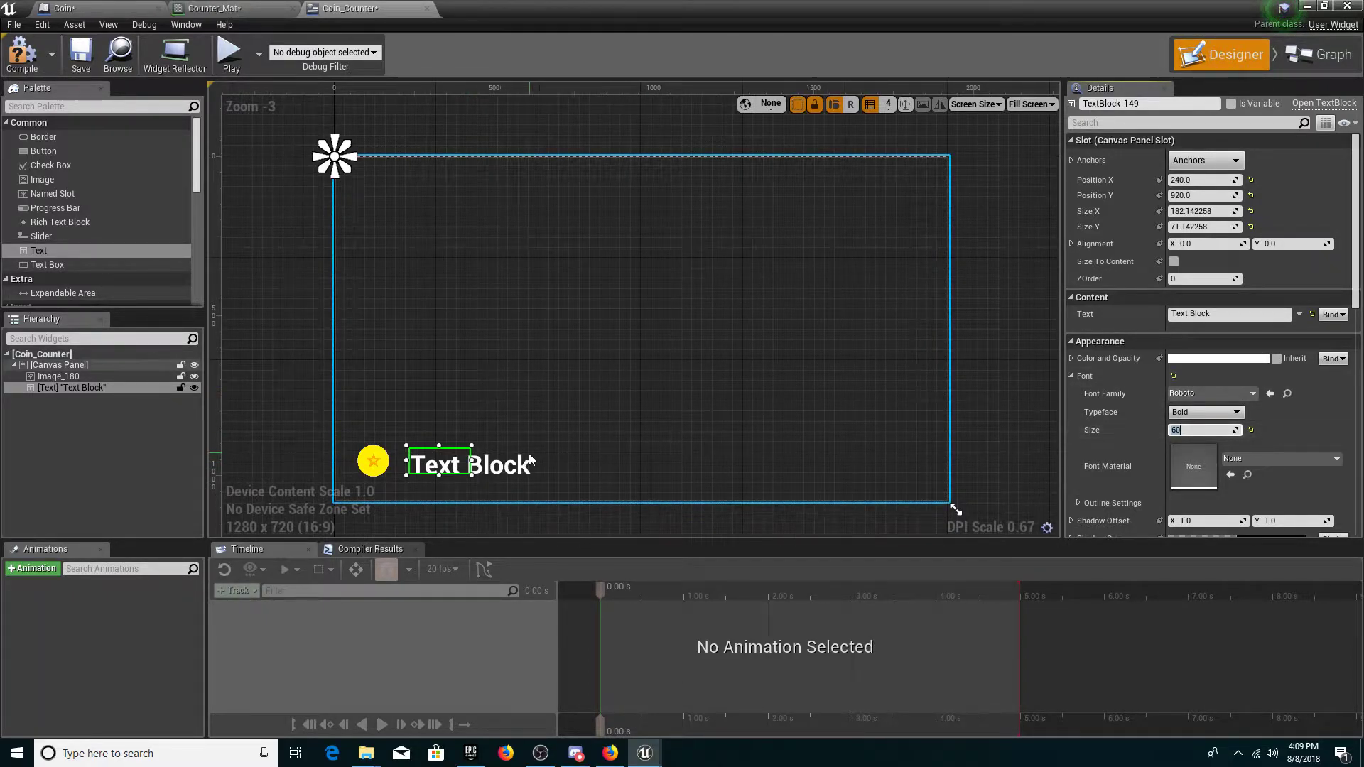
mouse_move(440, 475)
left_mouse_down()
mouse_move(441, 489)
mouse_move(438, 469)
left_mouse_up()
Anchor both the coin image and the text block to the canvas's bottom-left corner
left_click(373, 460)
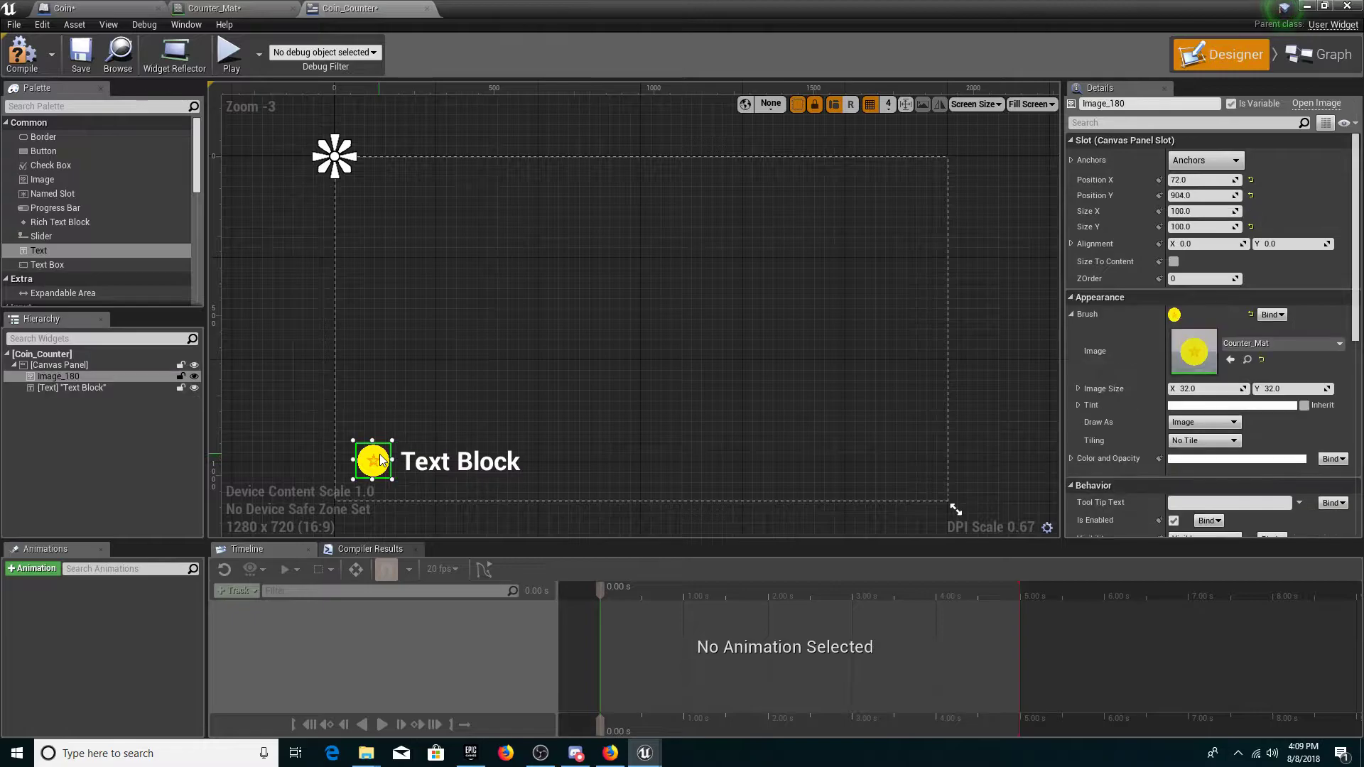
left_click(1186, 161)
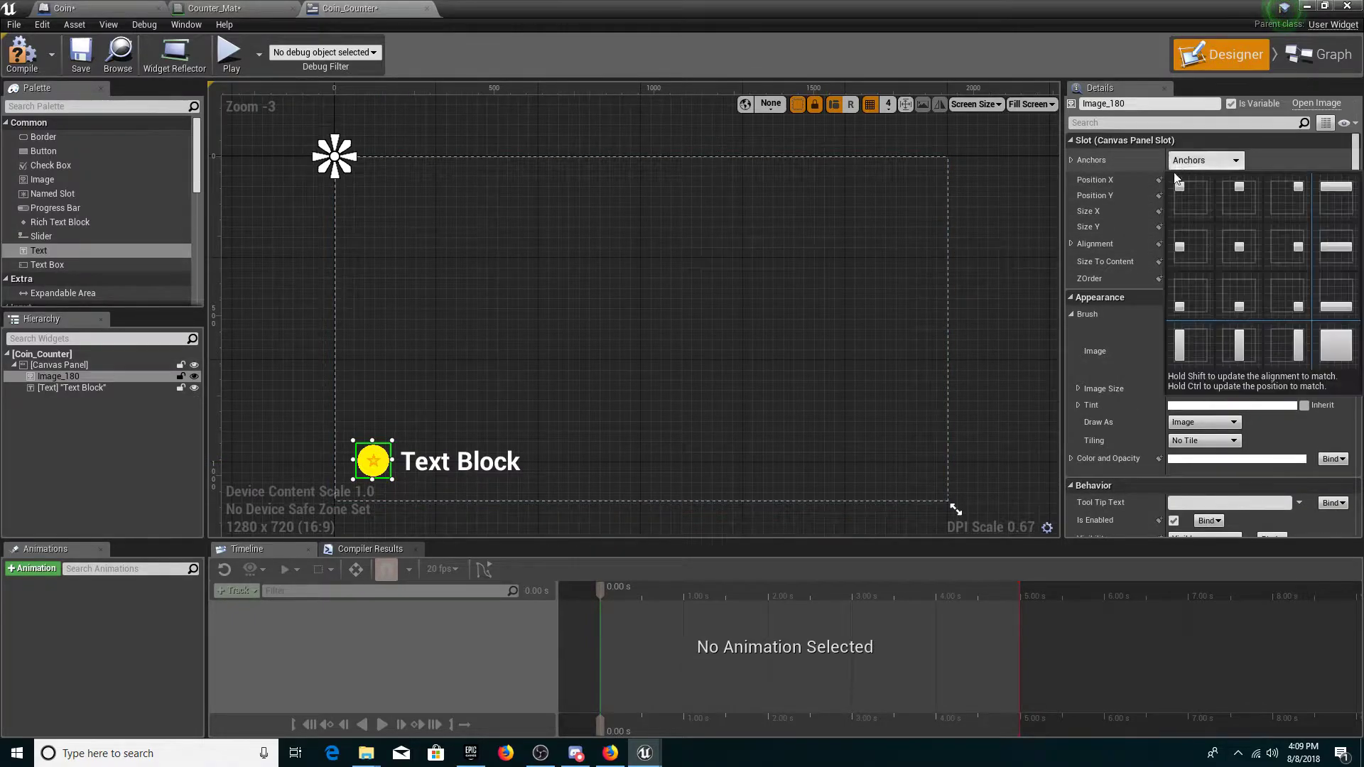
left_click(1183, 283)
left_click(458, 469)
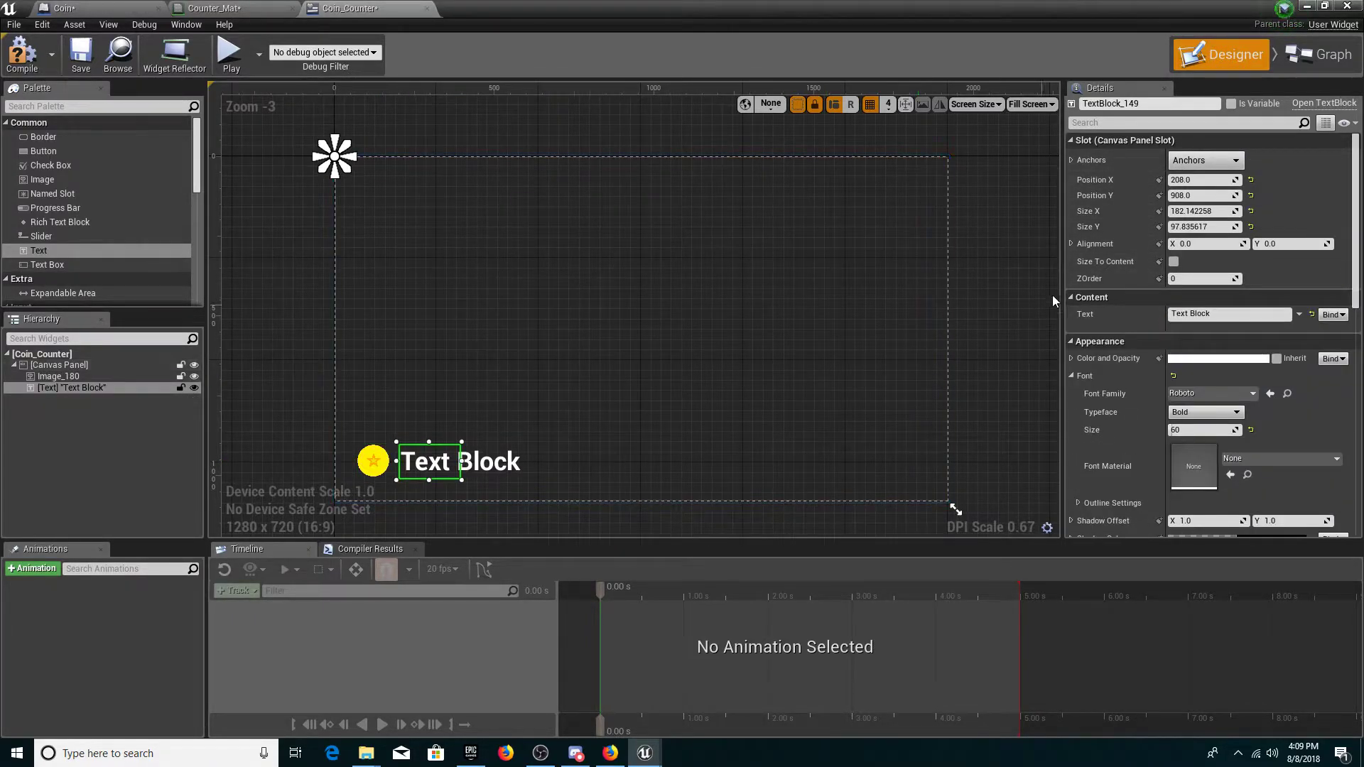
left_click(1219, 162)
left_click(1198, 307)
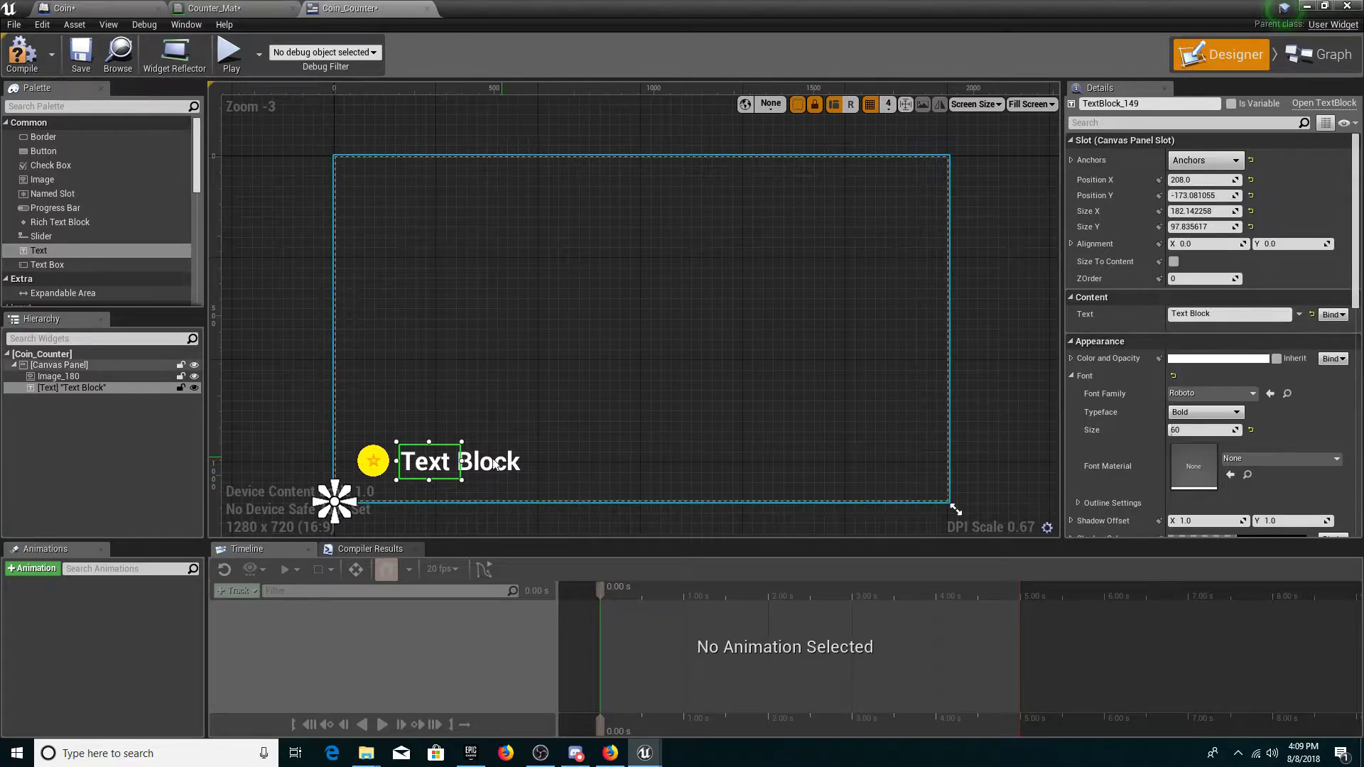
Widen the text block to about 393 units and set its text to x0
left_click_drag(532, 461, 526, 461)
scroll(627, 436, "down", 4)
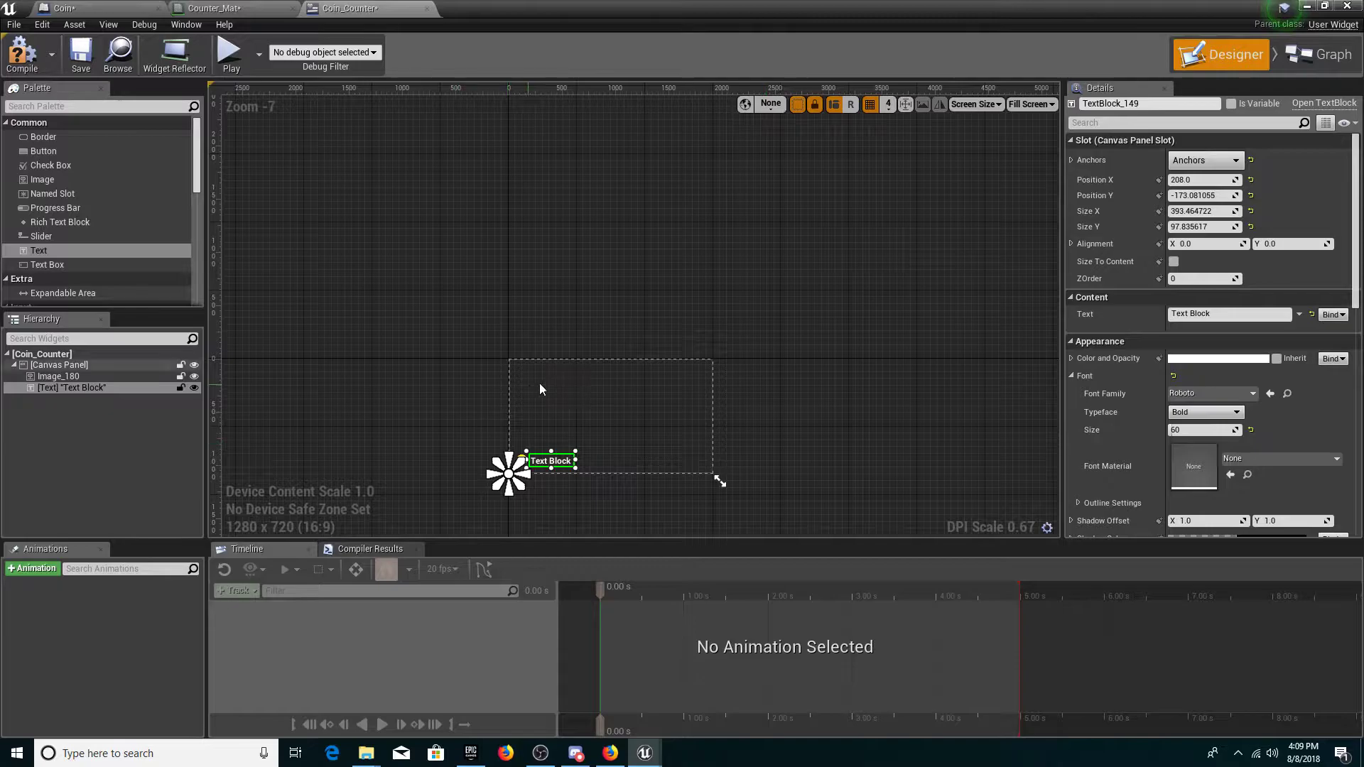
scroll(656, 235, "up", 1)
scroll(553, 446, "up", 3)
scroll(557, 446, "down", 1)
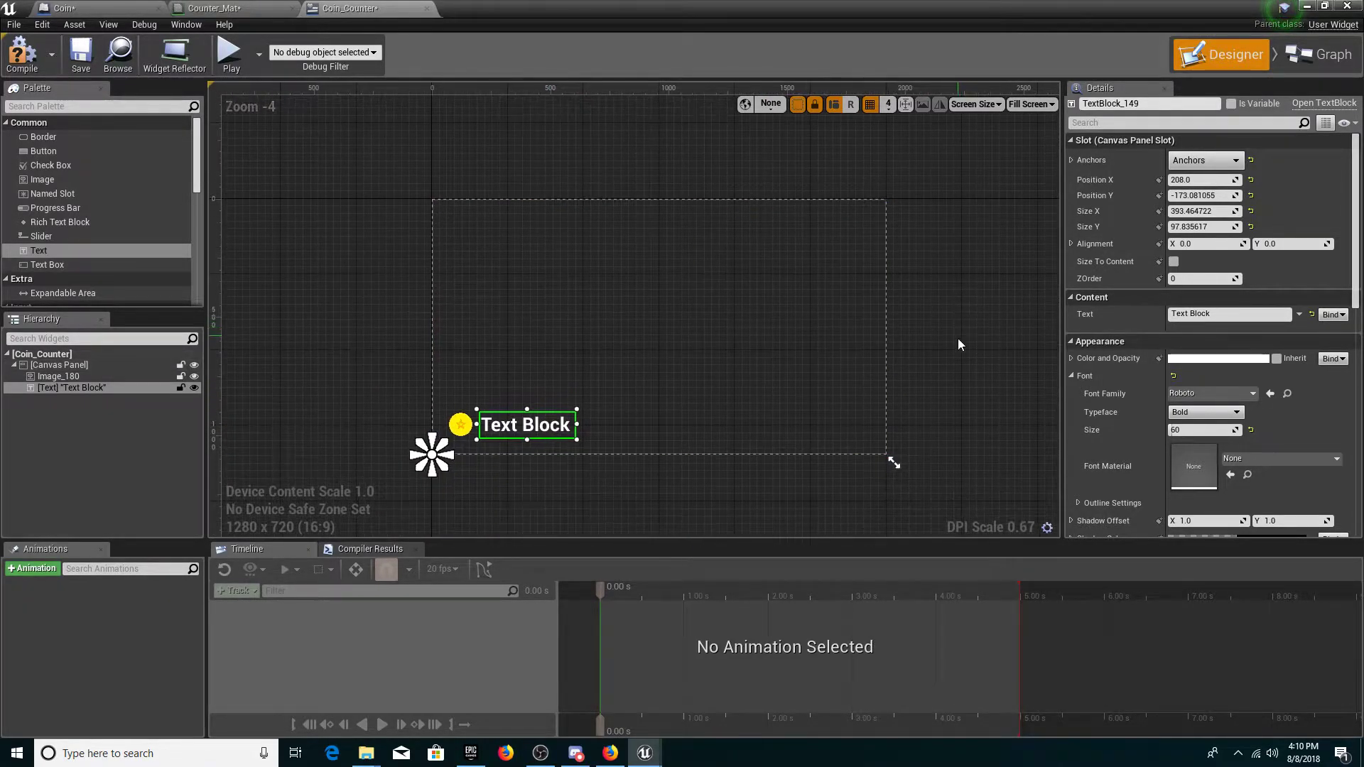
scroll(958, 337, "up", 1)
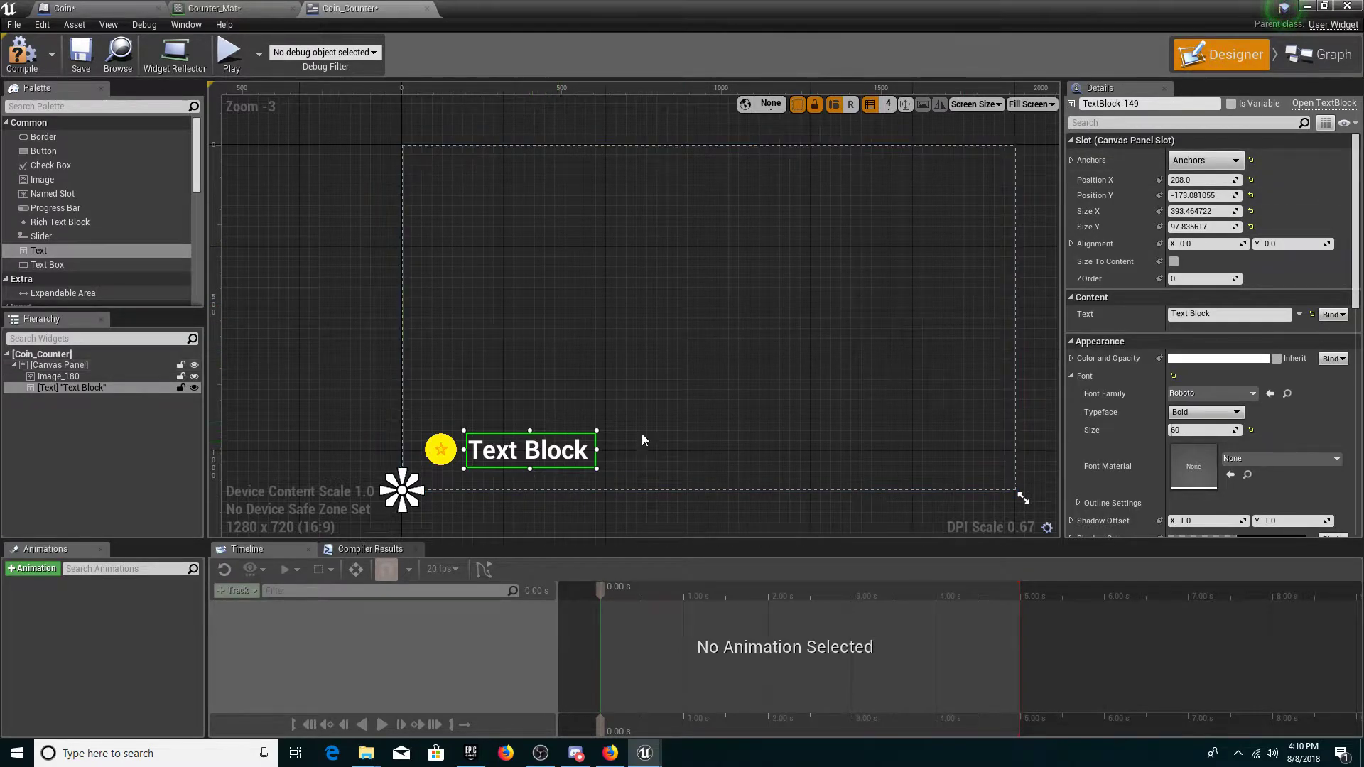
left_click(1172, 314)
type("x0")
key("Return")
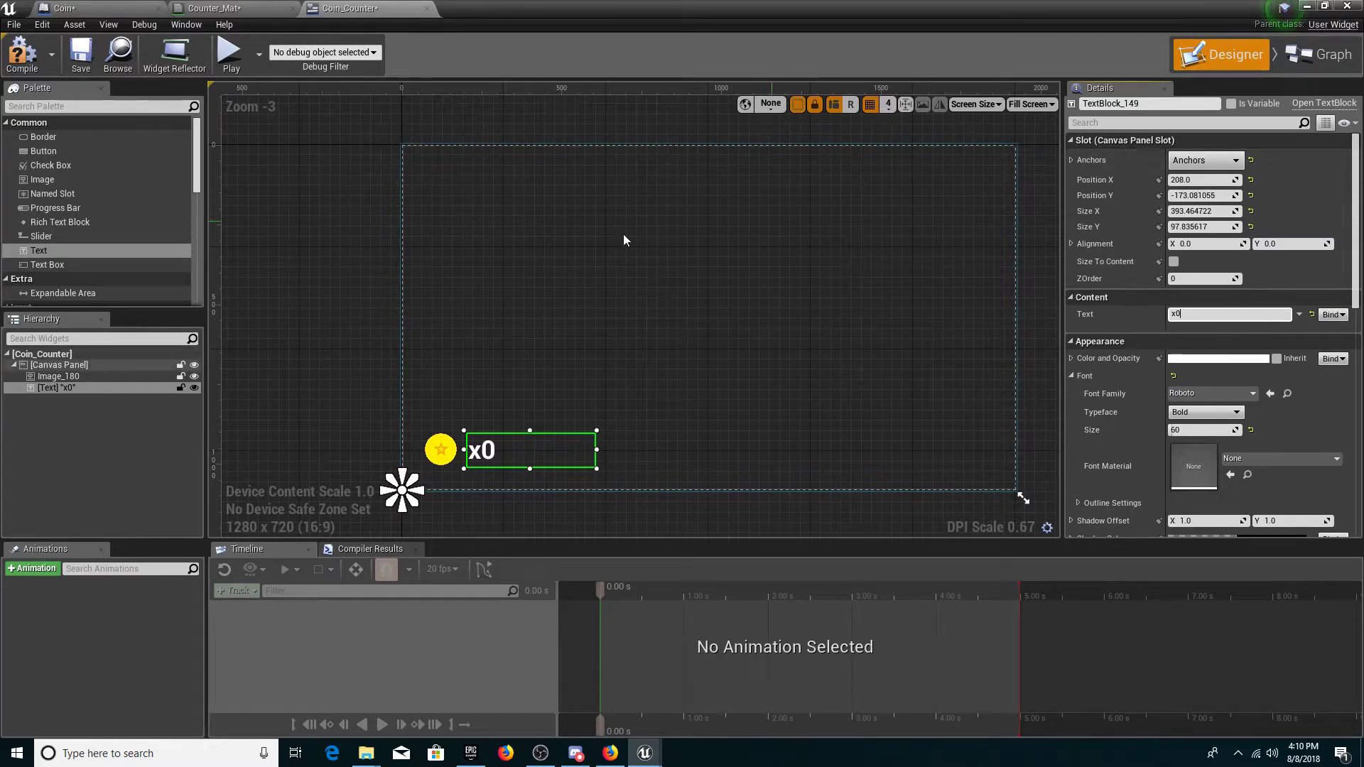
Make the x0 text block a variable and rename it Text
left_click(1230, 105)
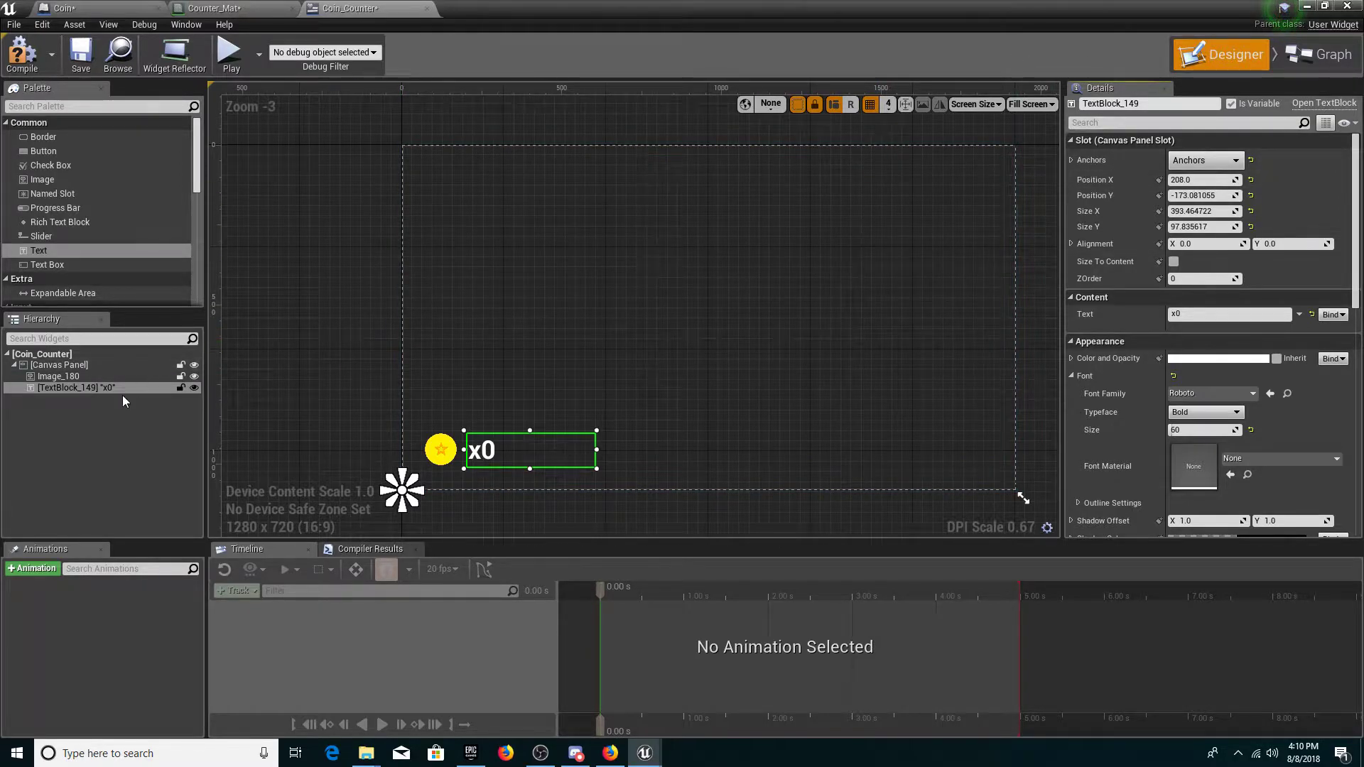
left_click(1318, 44)
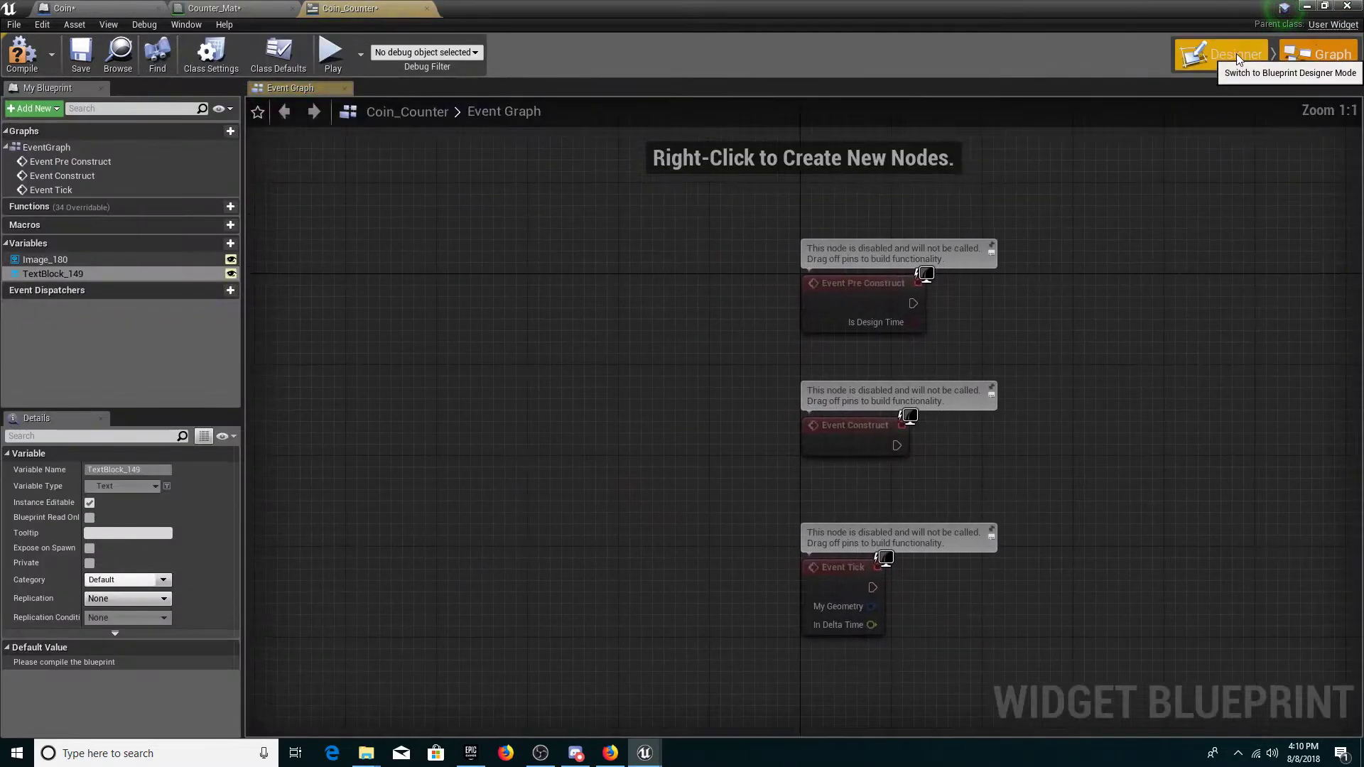
left_click(1230, 53)
left_click(1122, 105)
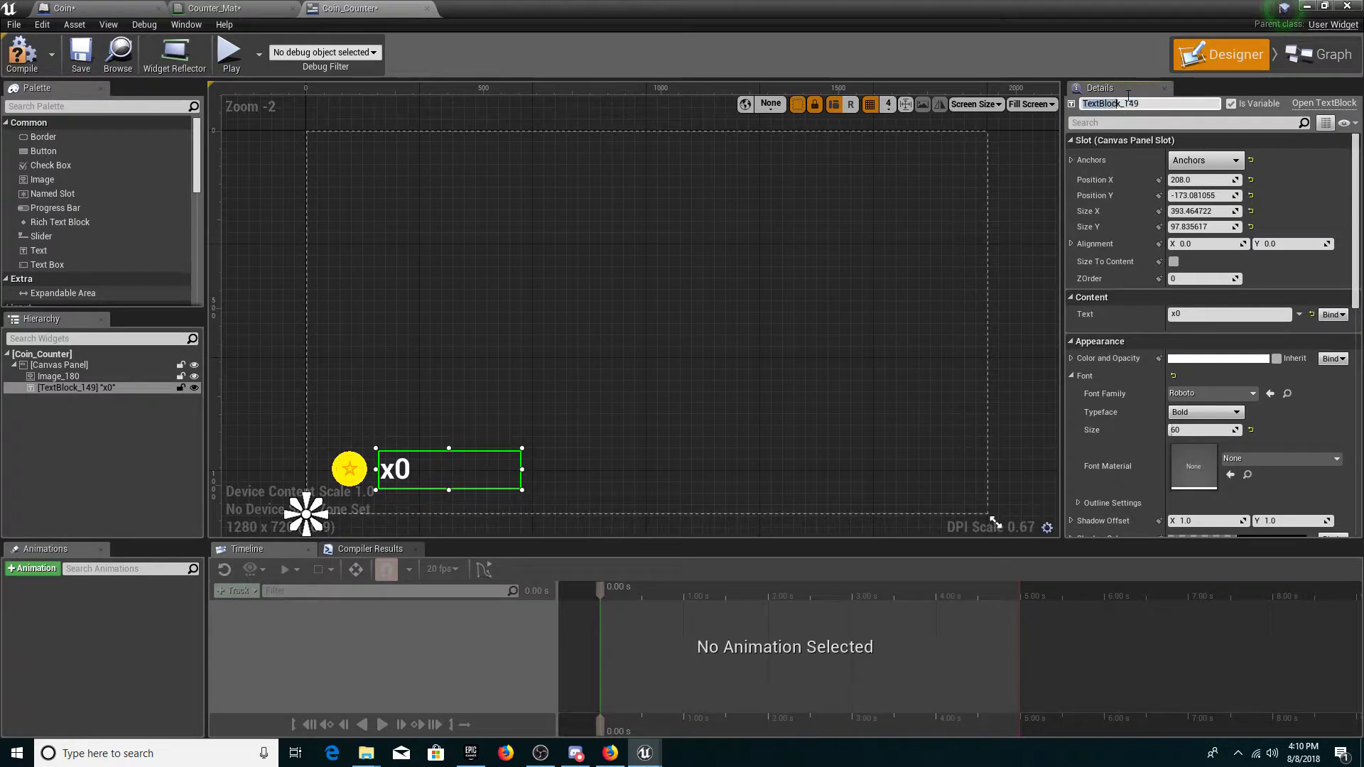
key("Return")
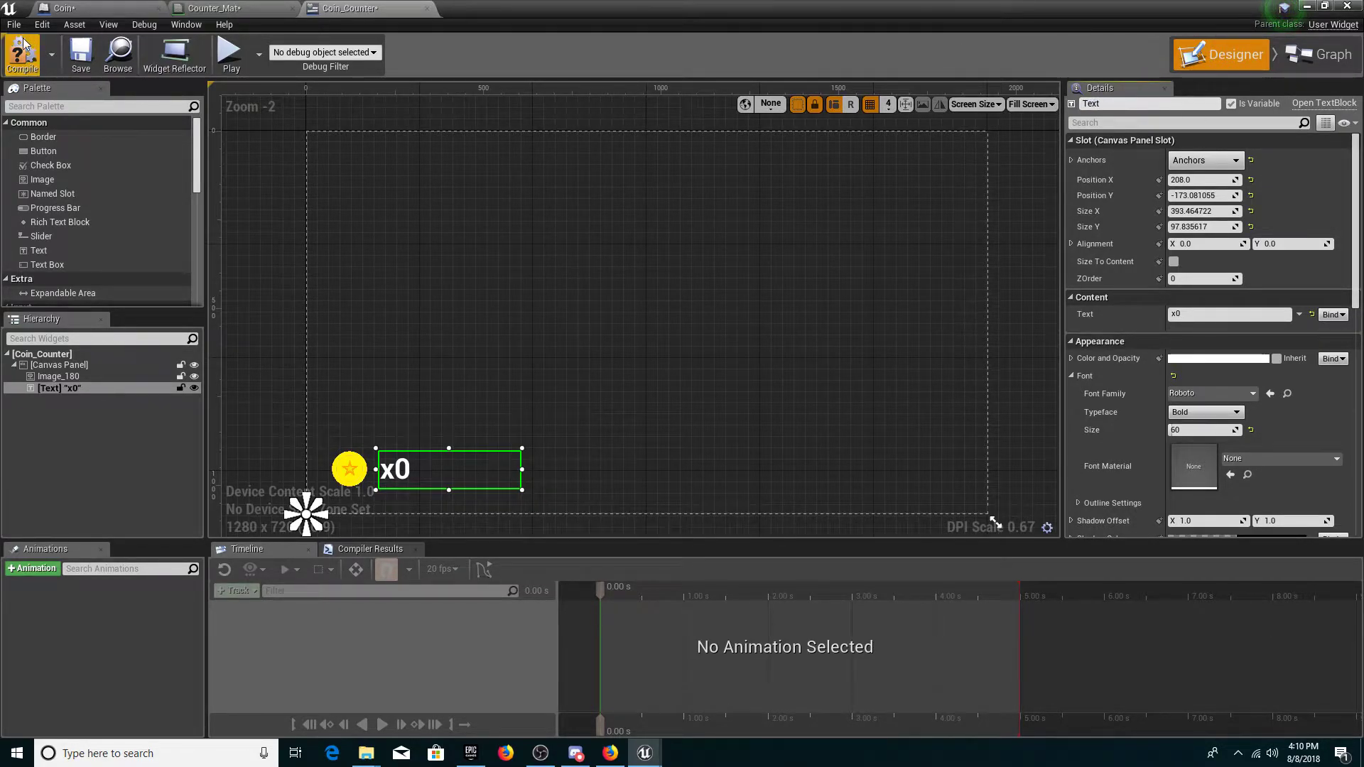
Open the widget's graph and create a function named IncrementCoins
left_click(1304, 60)
left_click(57, 275)
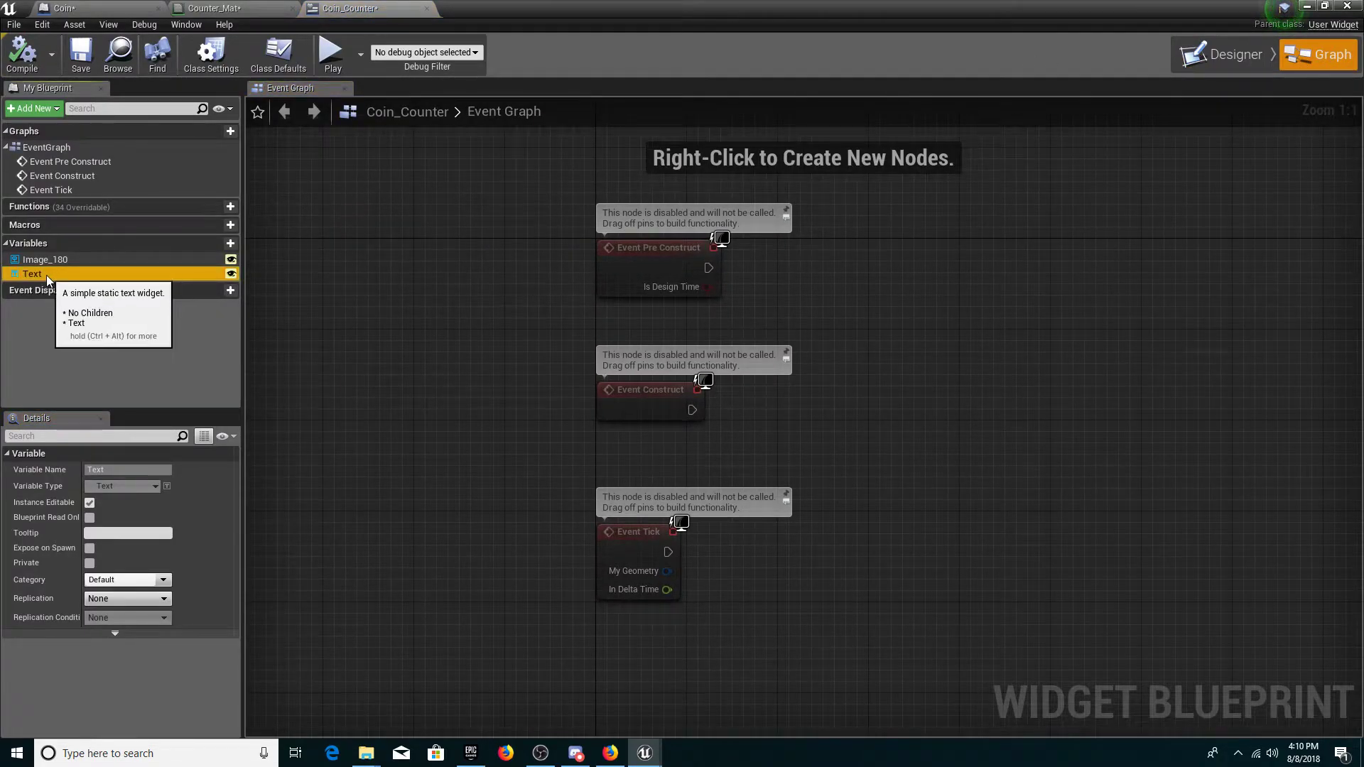
right_click_drag(730, 310, 638, 505)
right_click_drag(816, 366, 830, 498)
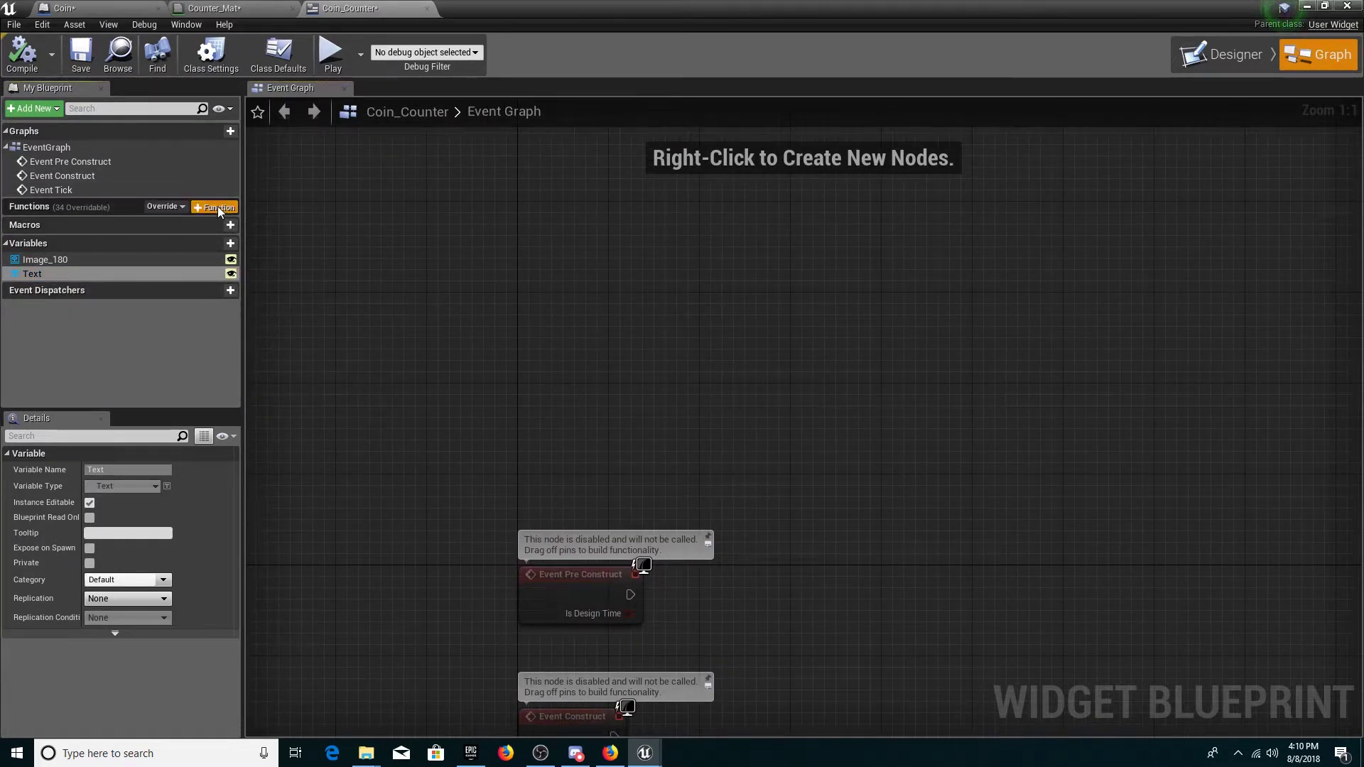
left_click(218, 206)
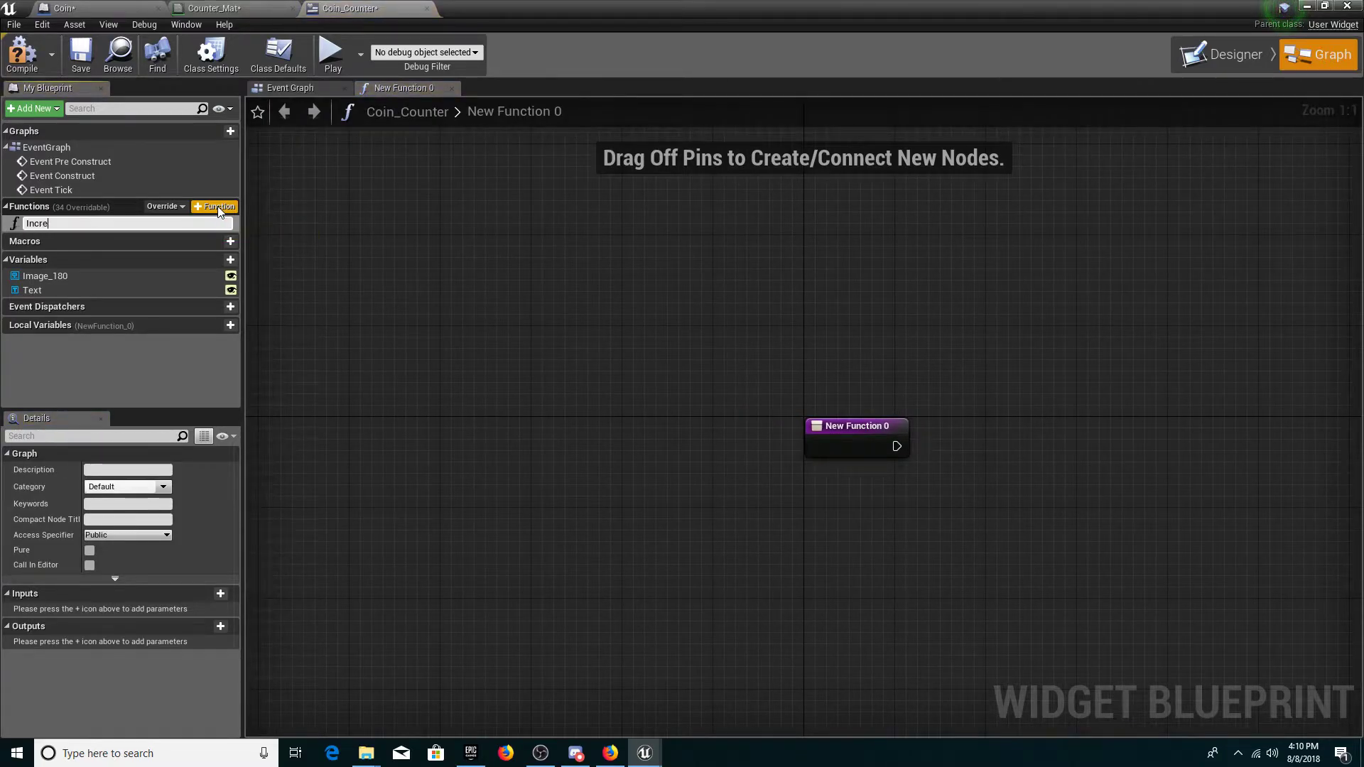
type("IncrementCoins")
key("Return")
right_click_drag(957, 333, 553, 318)
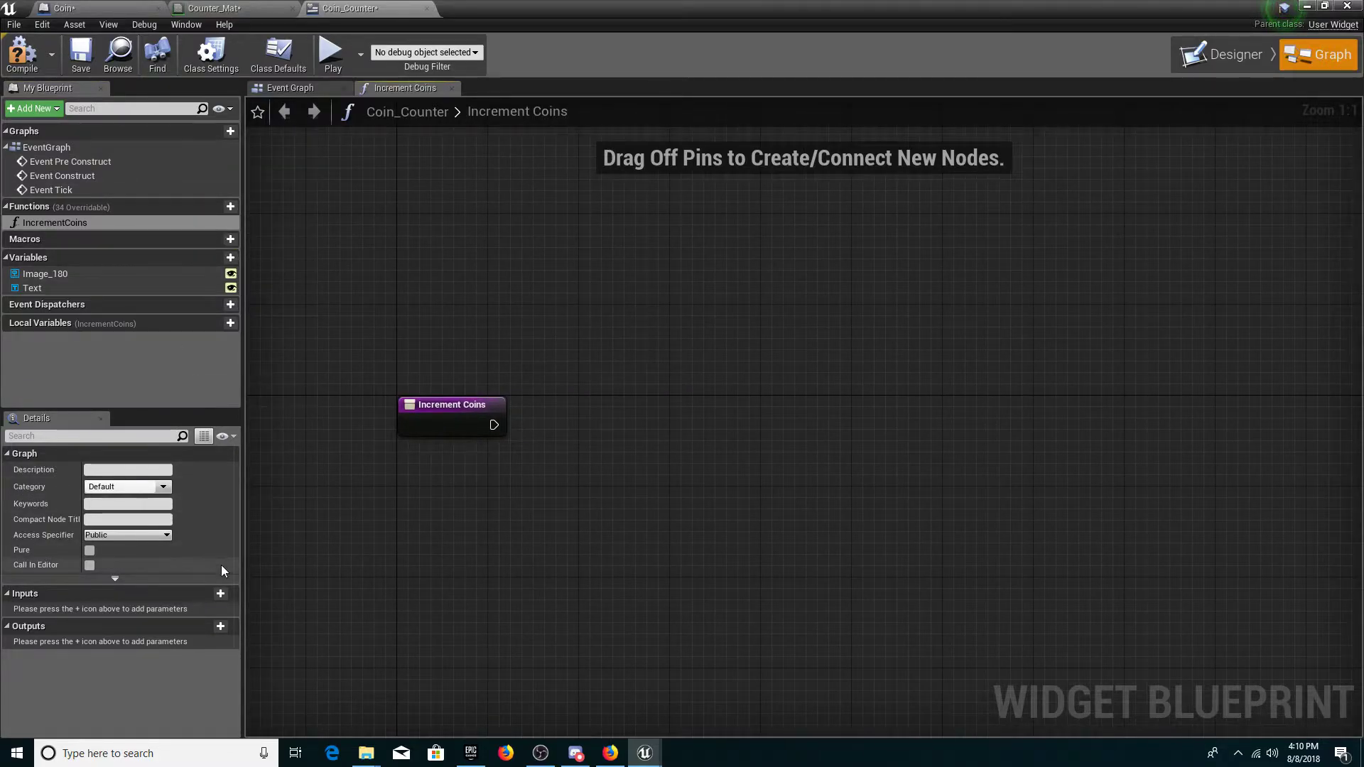
left_click(325, 91)
scroll(662, 448, "down", 2)
right_click_drag(662, 448, 592, 250)
left_click_drag(429, 226, 770, 654)
right_click_drag(761, 446, 791, 632)
left_click(973, 280)
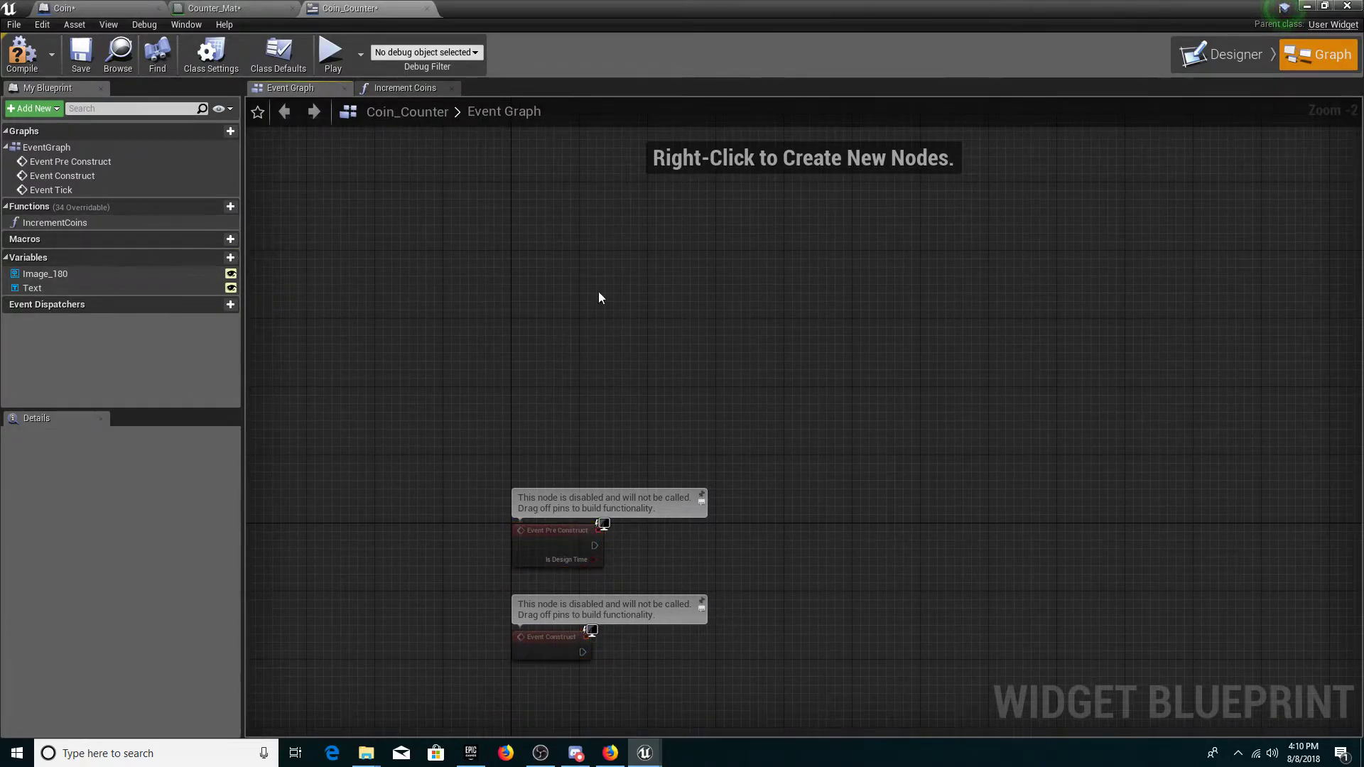
Add a Boolean input parameter to the IncrementCoins function and return to the Event Graph
left_click(388, 87)
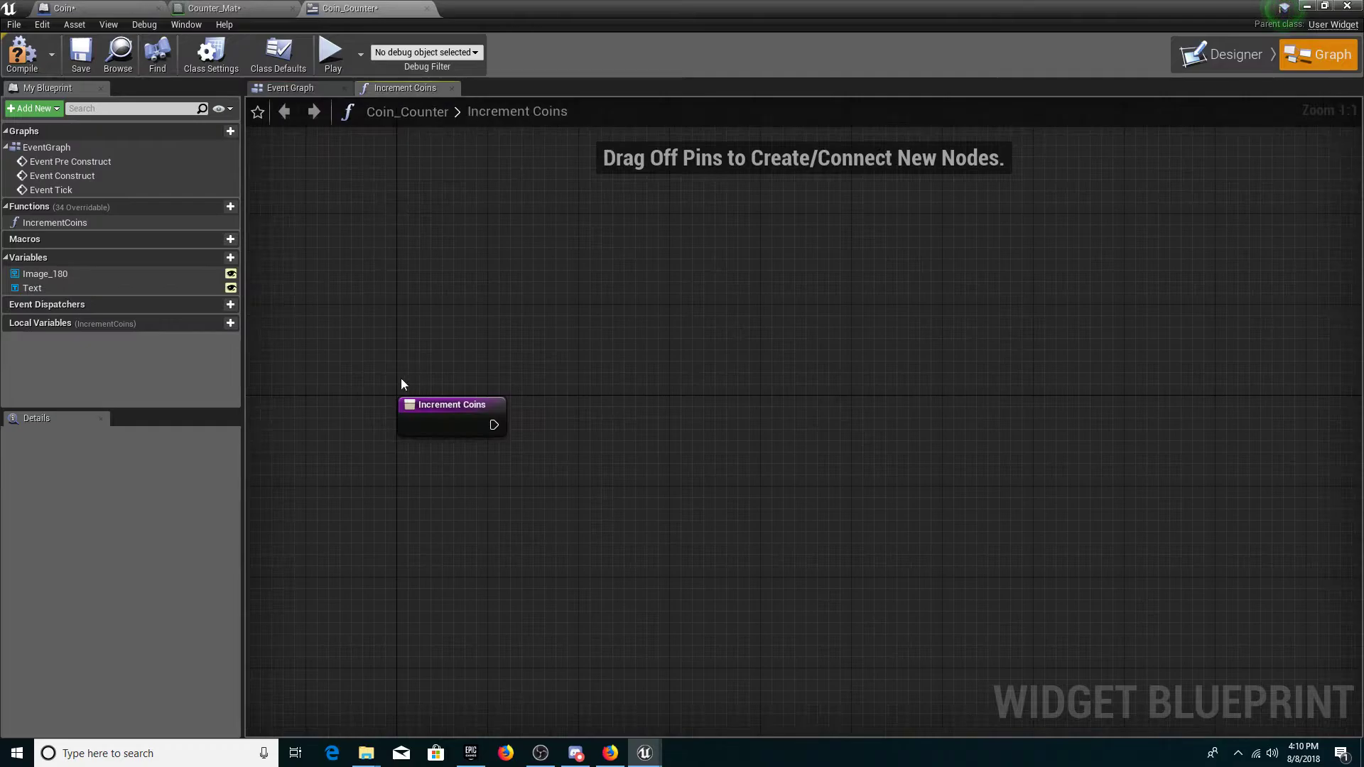
left_click(444, 412)
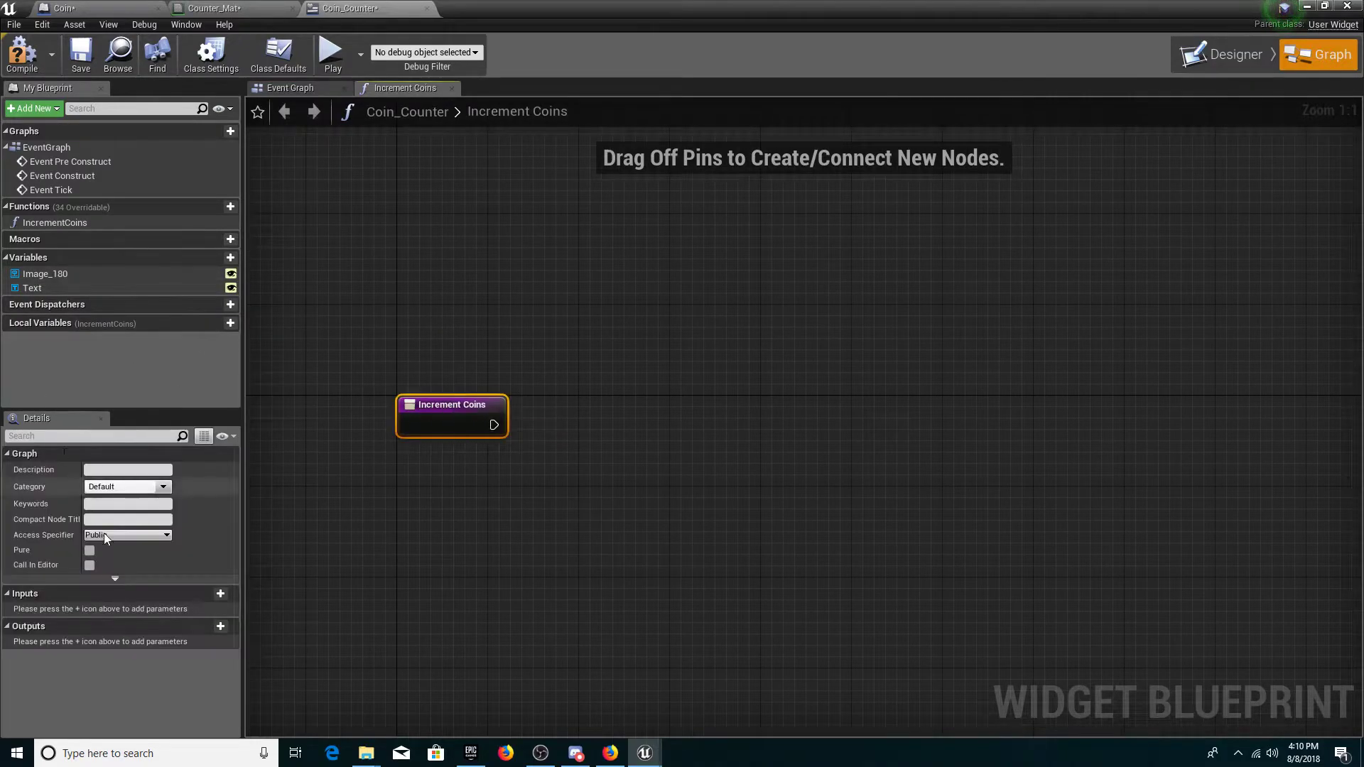
left_click(220, 594)
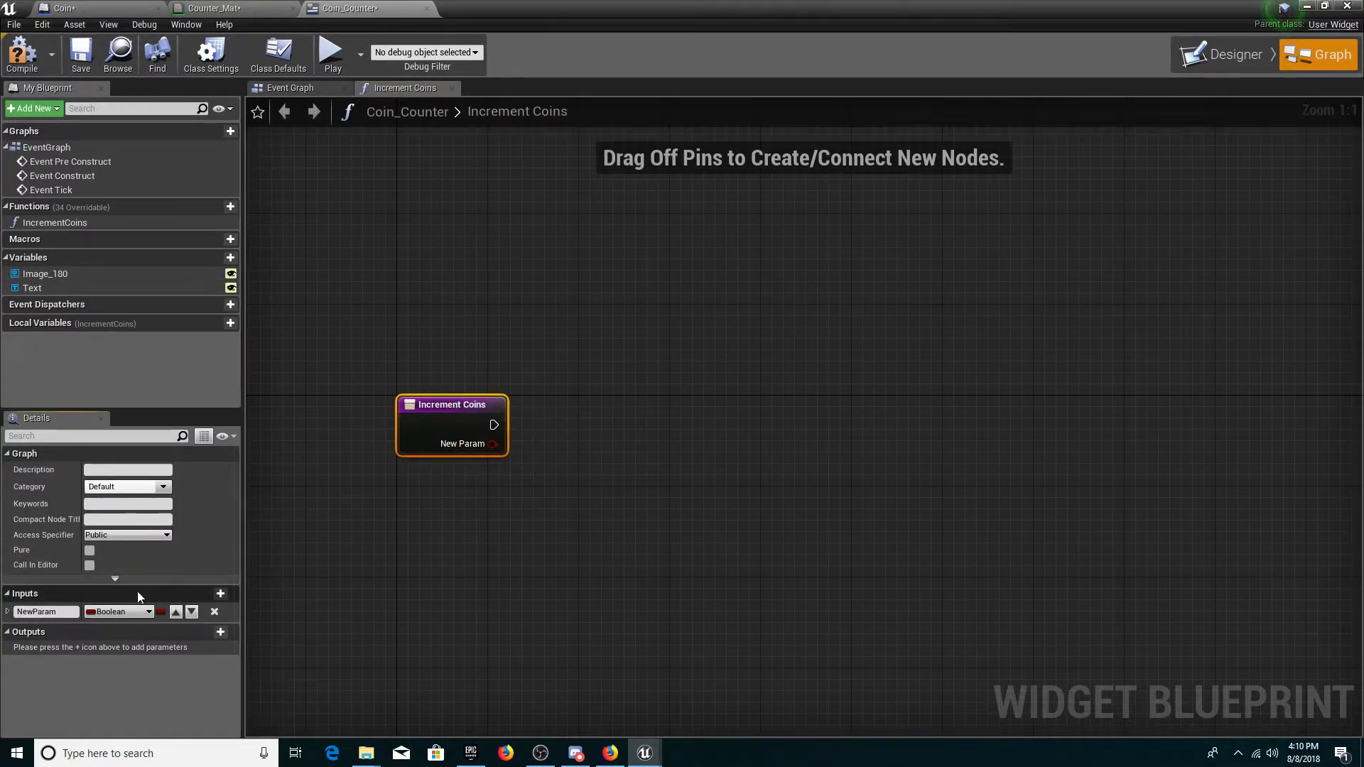
left_click(124, 611)
left_click(126, 611)
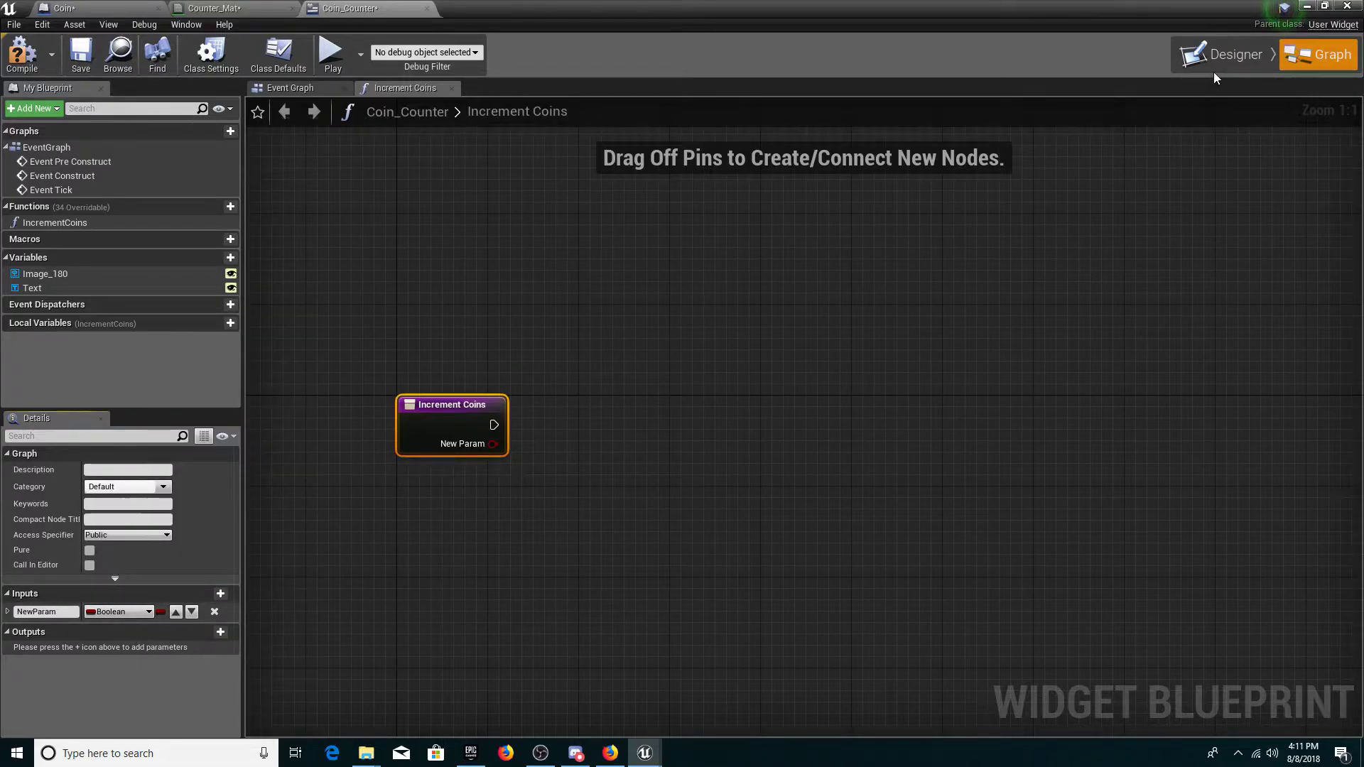
left_click(311, 89)
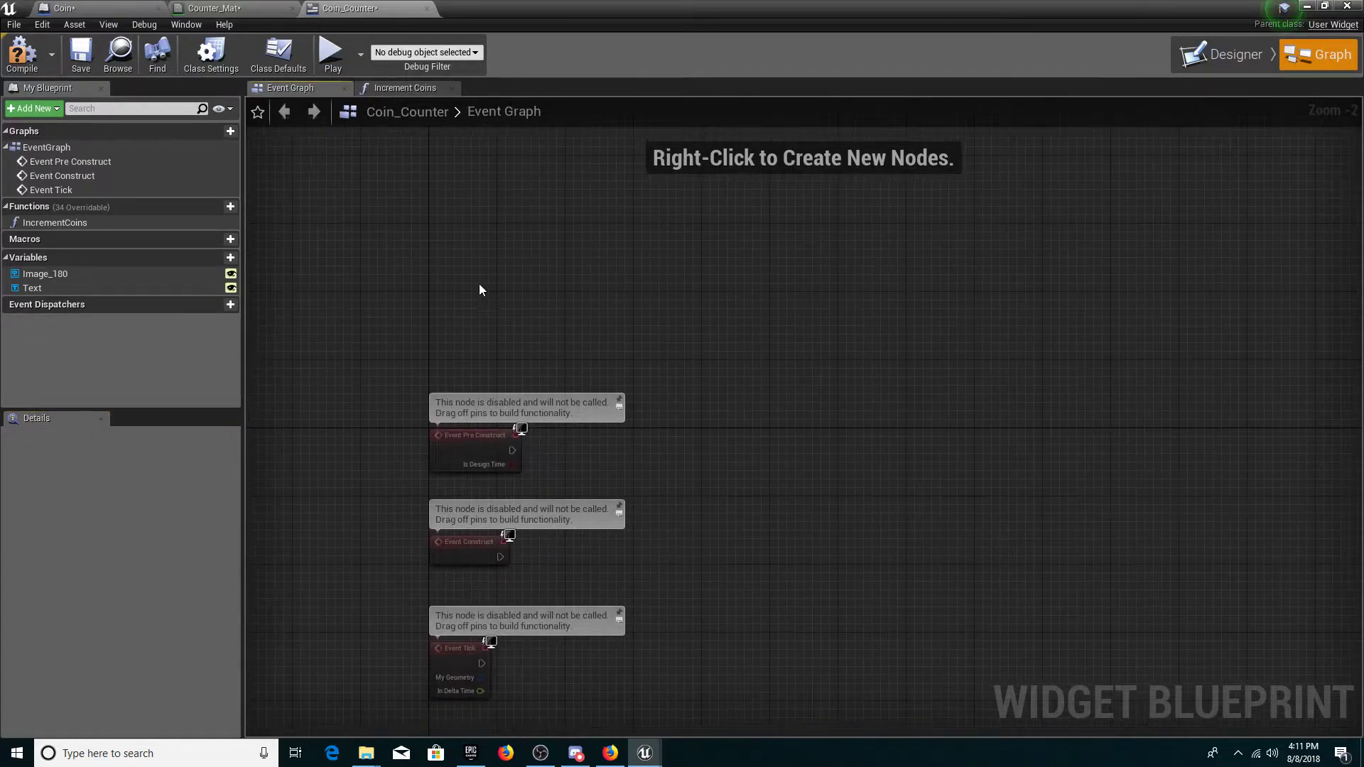
right_click(715, 421)
type("increment")
key("Return")
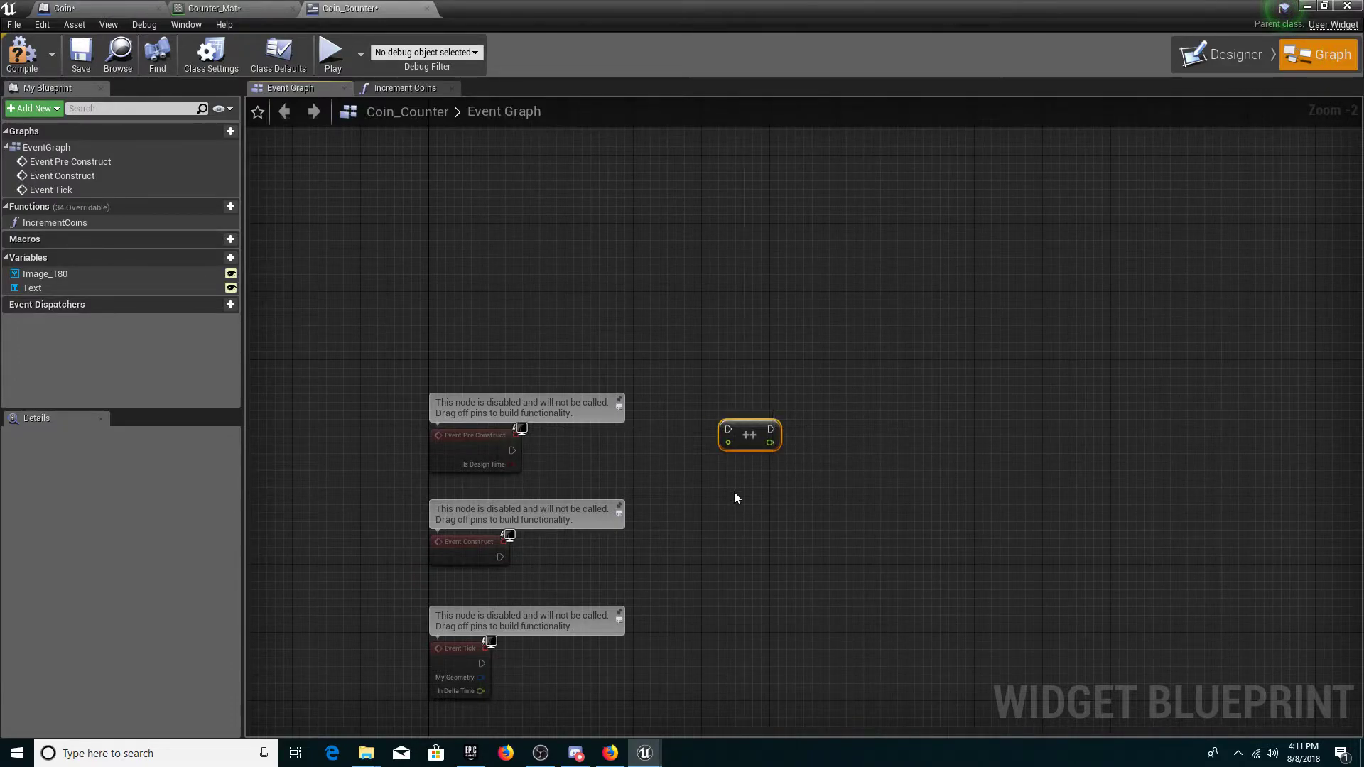
key("Delete")
right_click(723, 422)
type("increm")
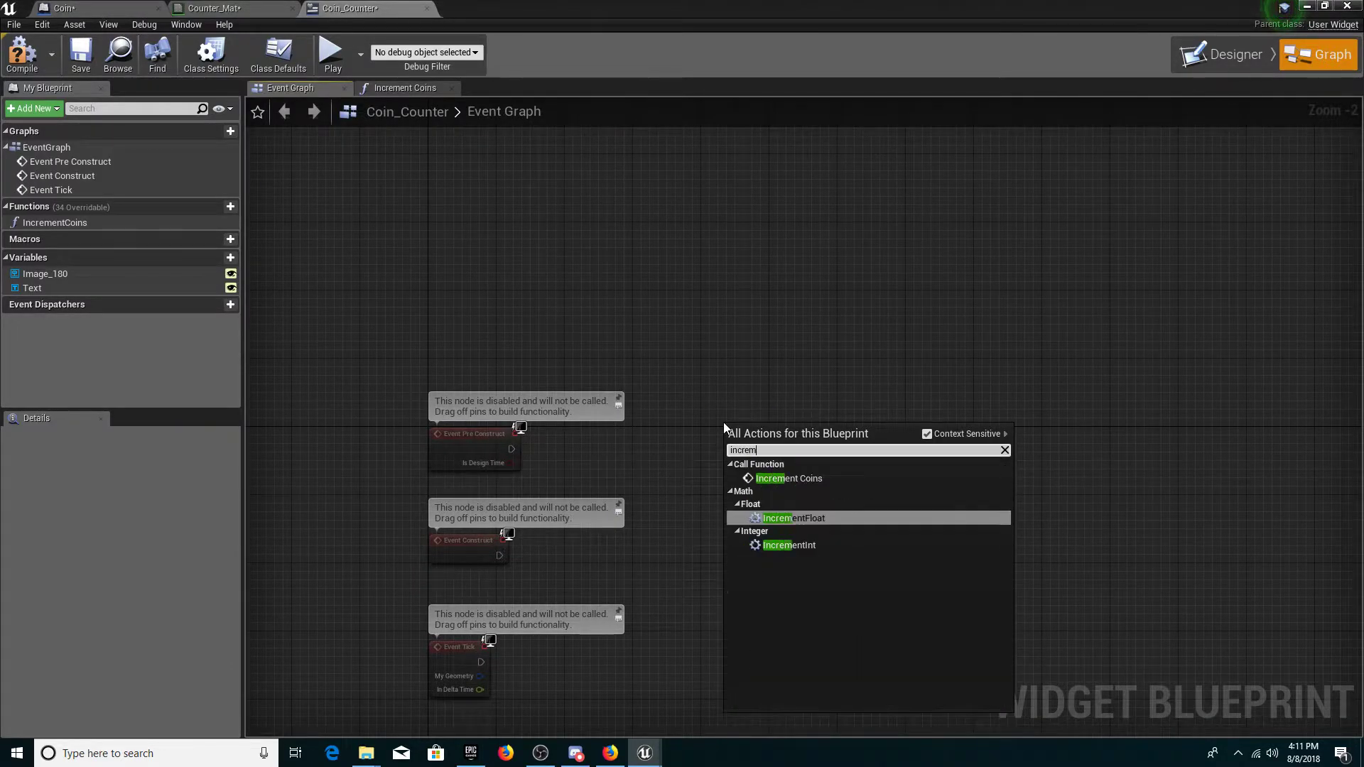
key("Up")
key("Return")
scroll(833, 463, "up", 2)
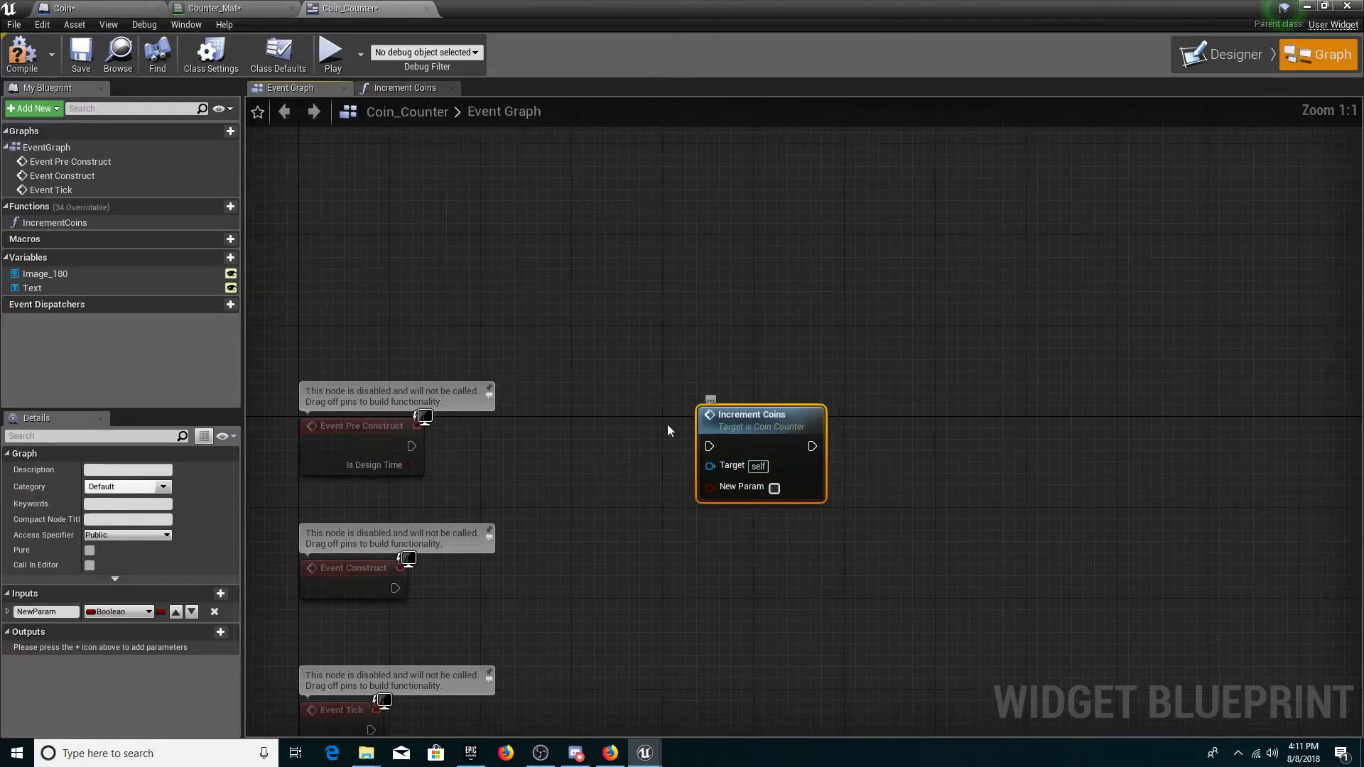
left_click_drag(803, 534, 793, 389)
left_click(403, 88)
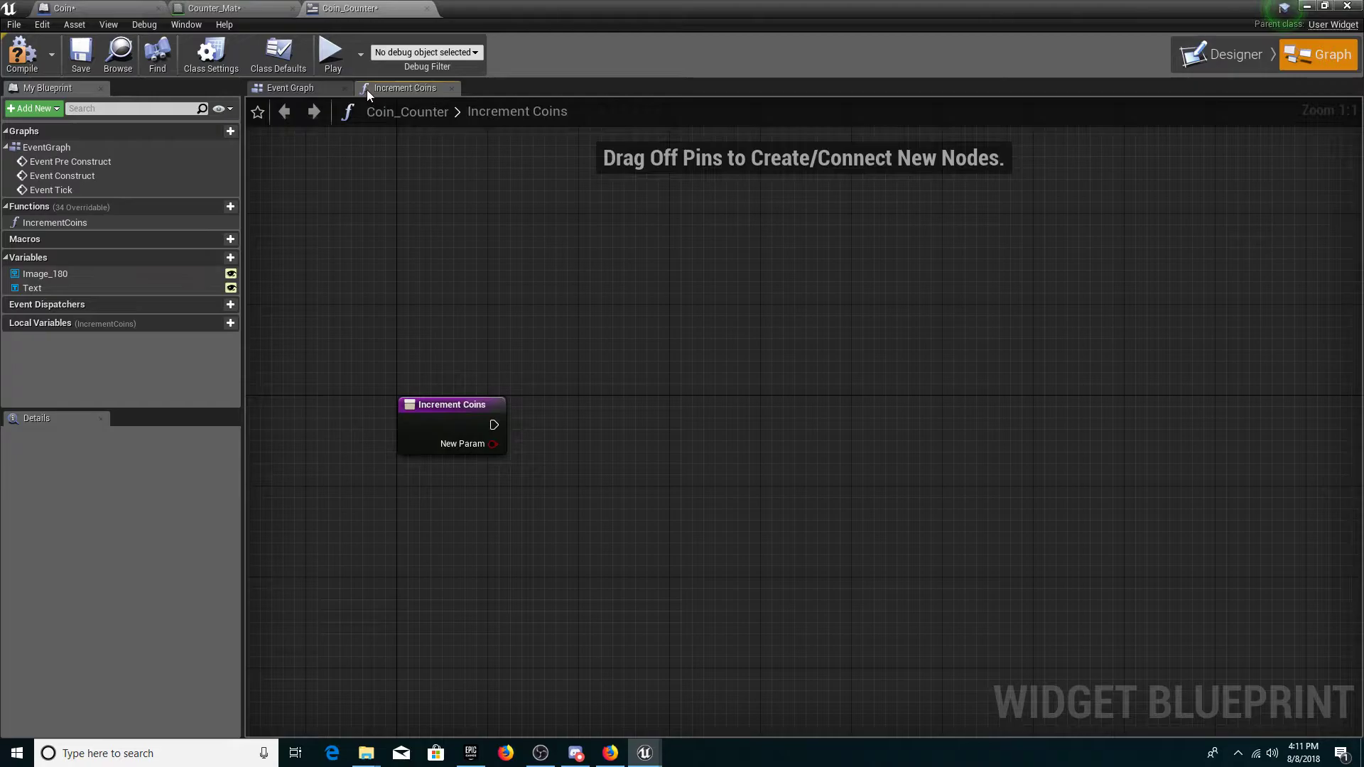
left_click(303, 88)
key("Delete")
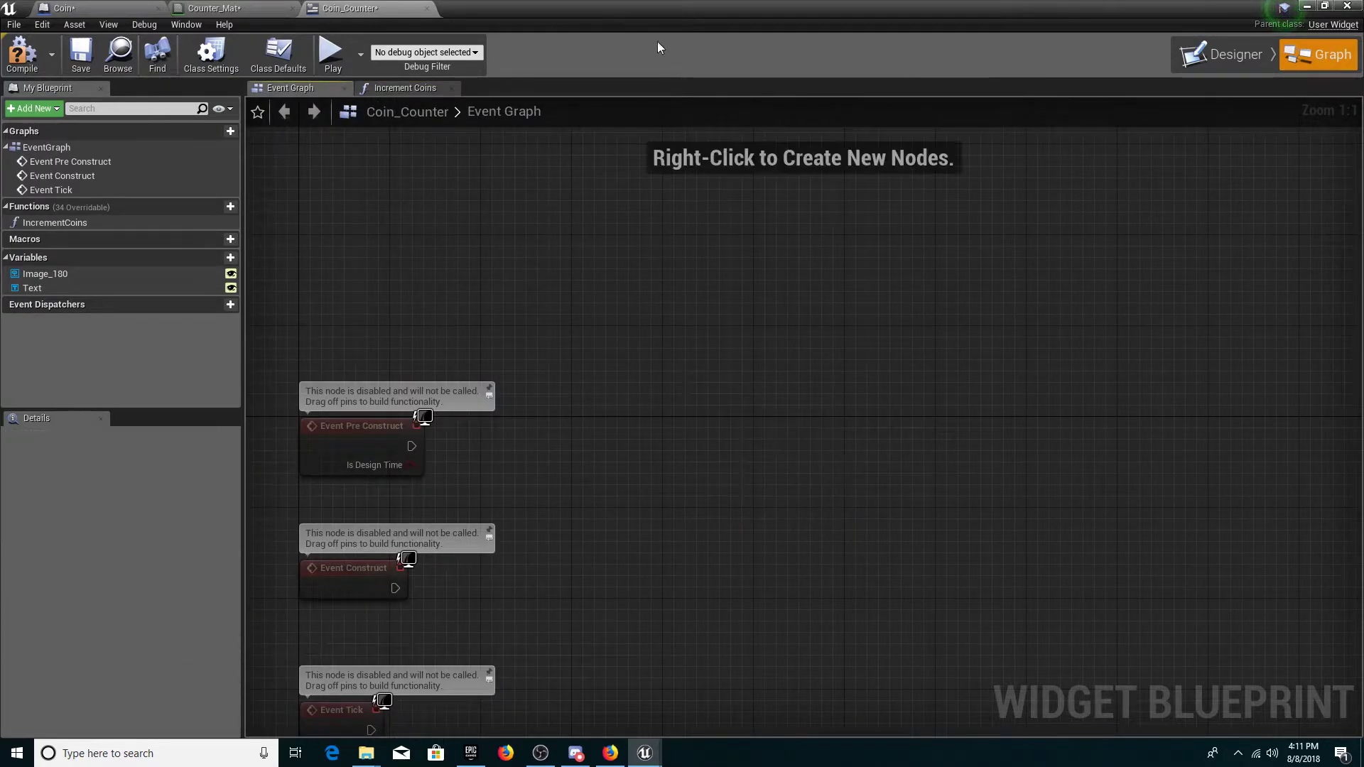
Open the IncrementCoins function, compile the widget, and remove the function's NewParam Boolean input
left_click(397, 90)
left_click(20, 54)
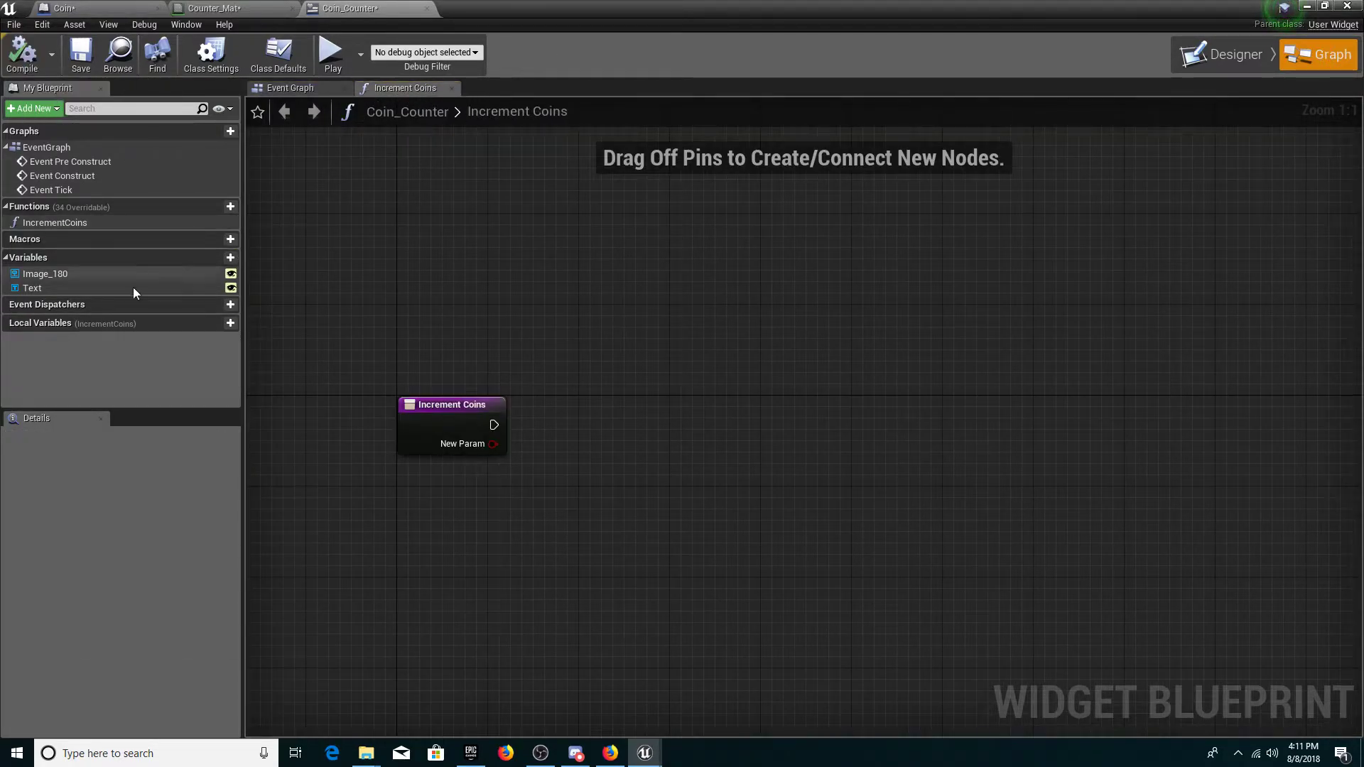
left_click(455, 428)
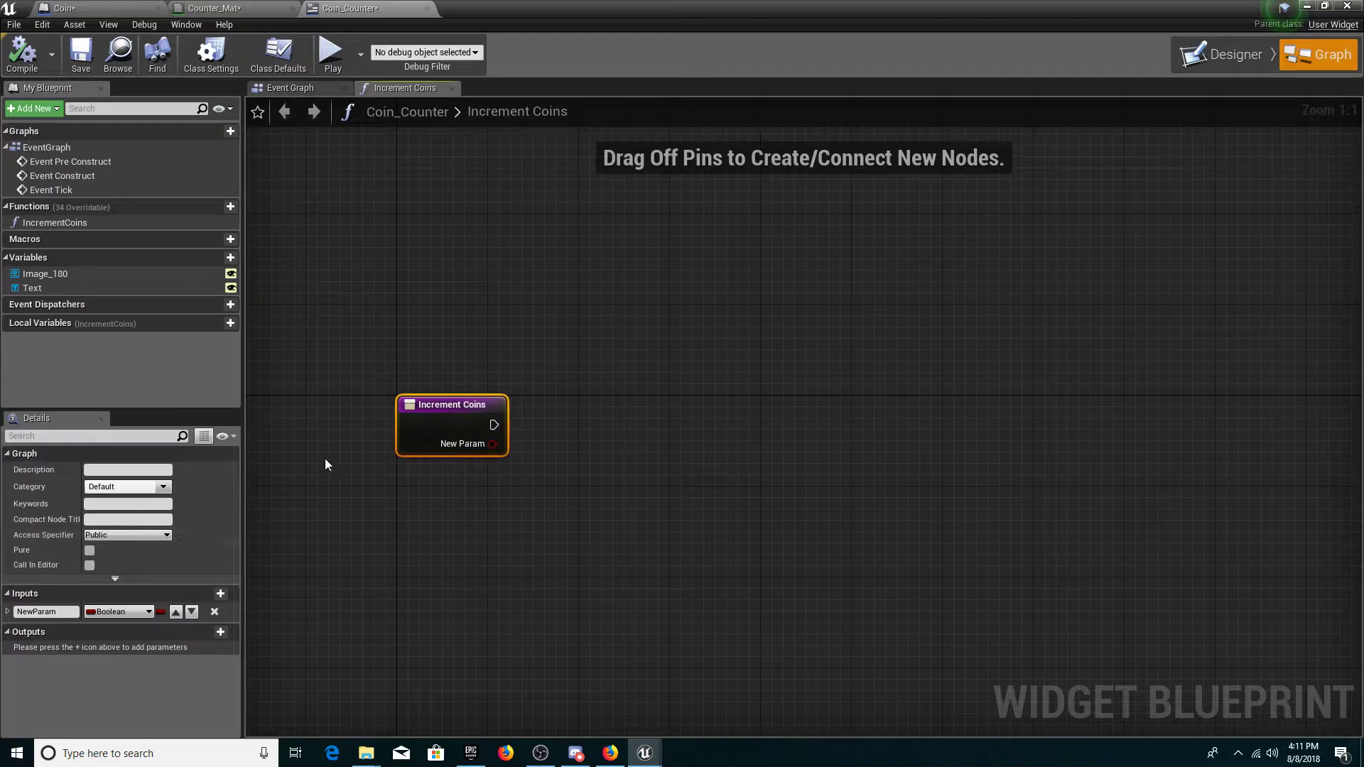
left_click(214, 612)
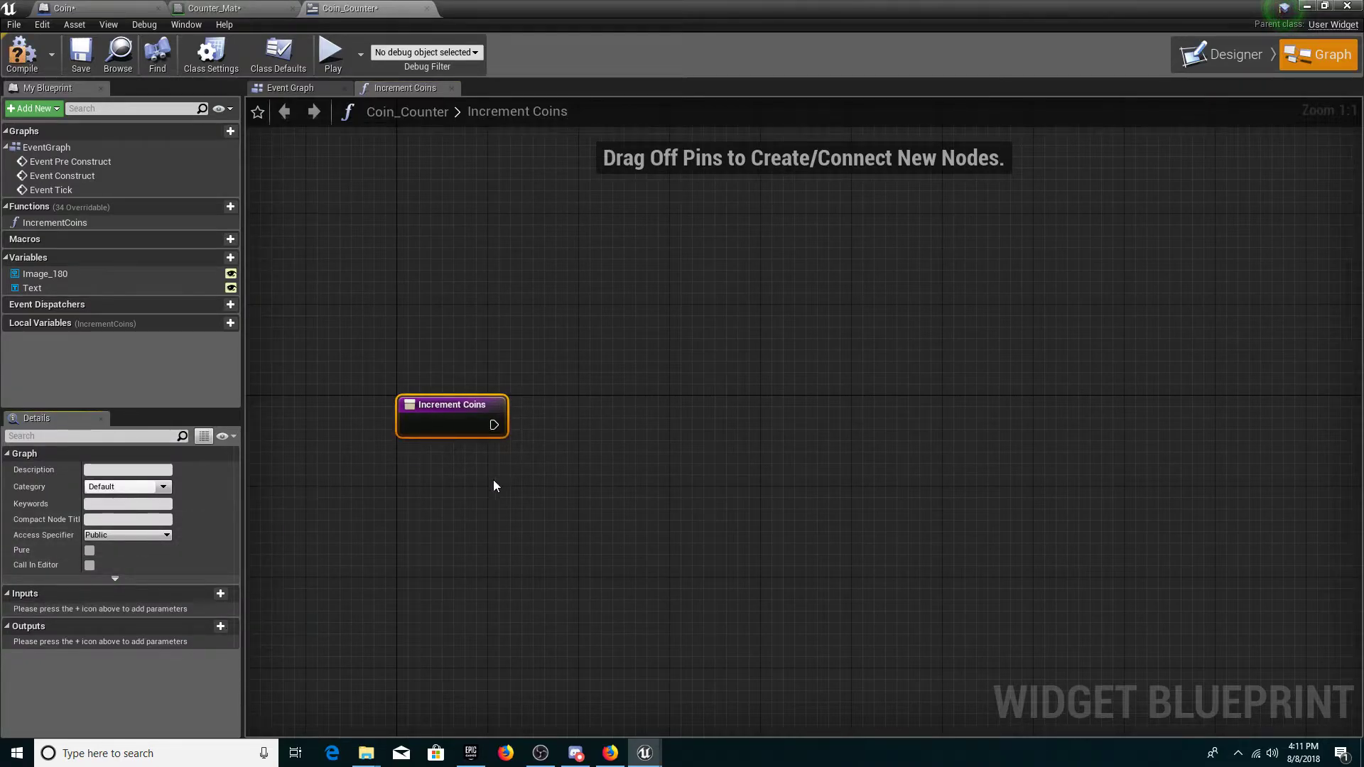
Add a new widget variable named Coins and set its type to Integer
right_click_drag(496, 479, 435, 468)
right_click_drag(466, 421, 474, 486)
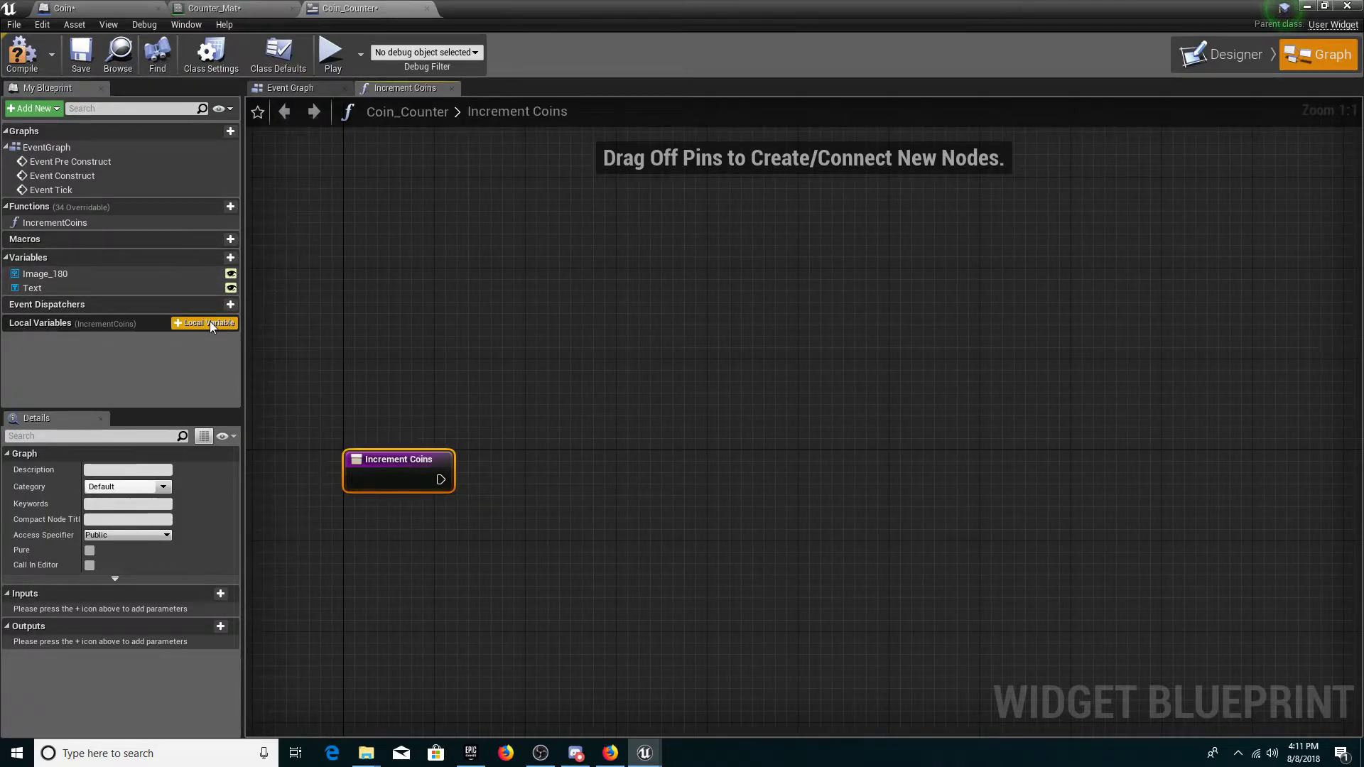
left_click(223, 262)
key("BackSpace")
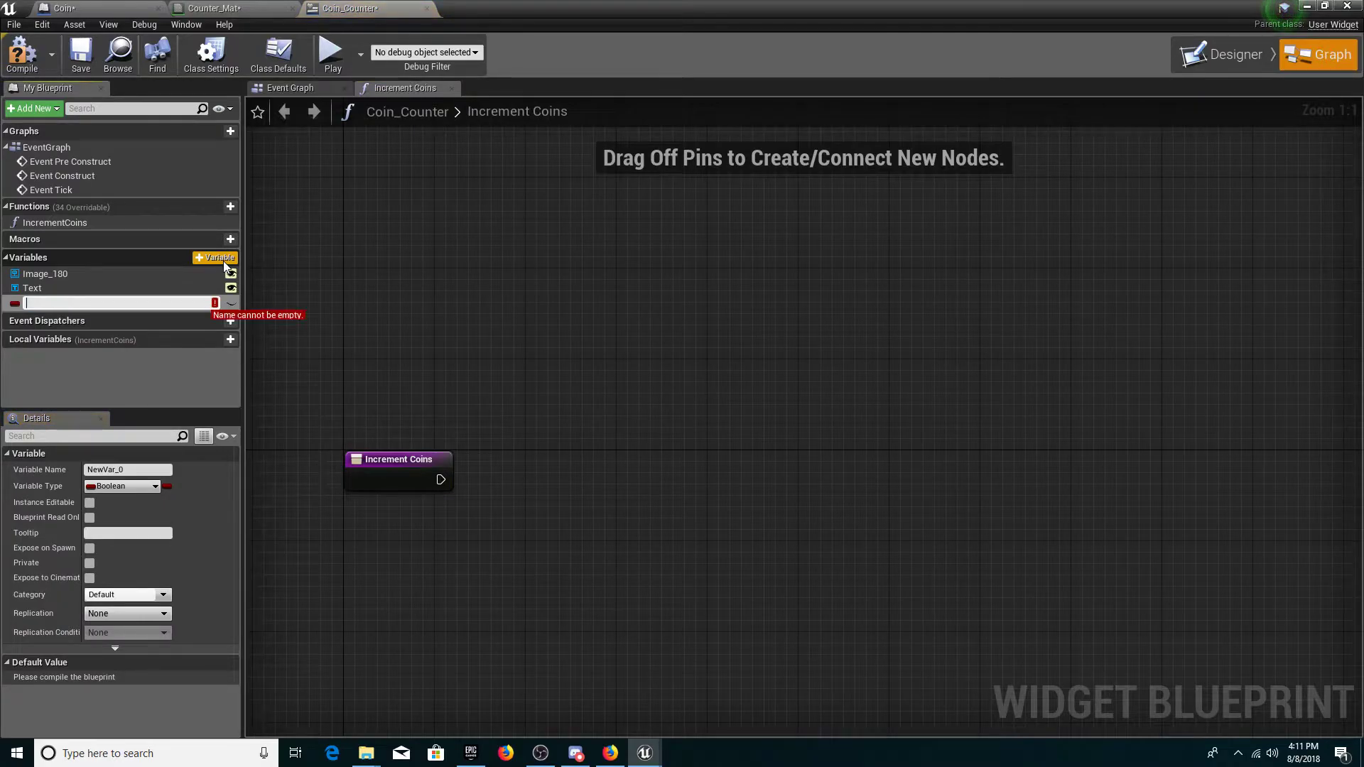
type("Coins")
key("Return")
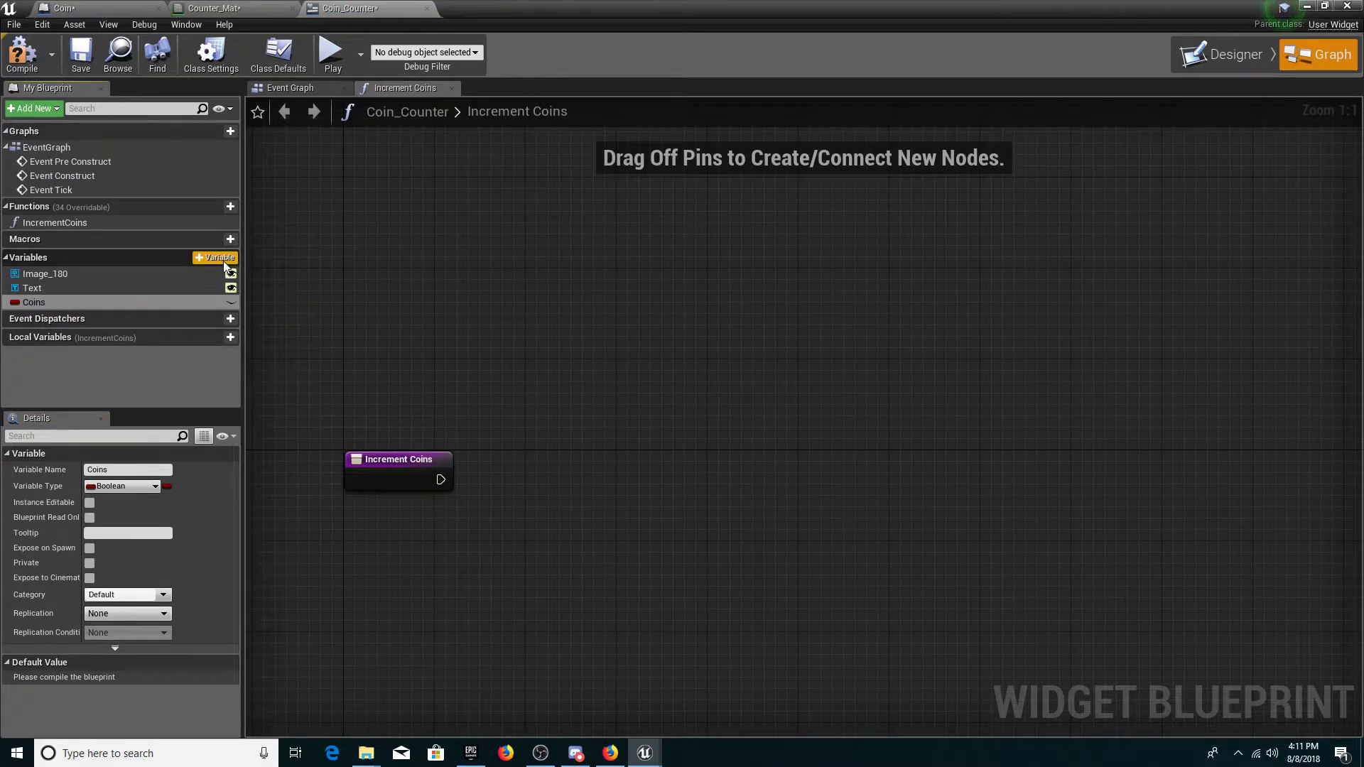
left_click(112, 486)
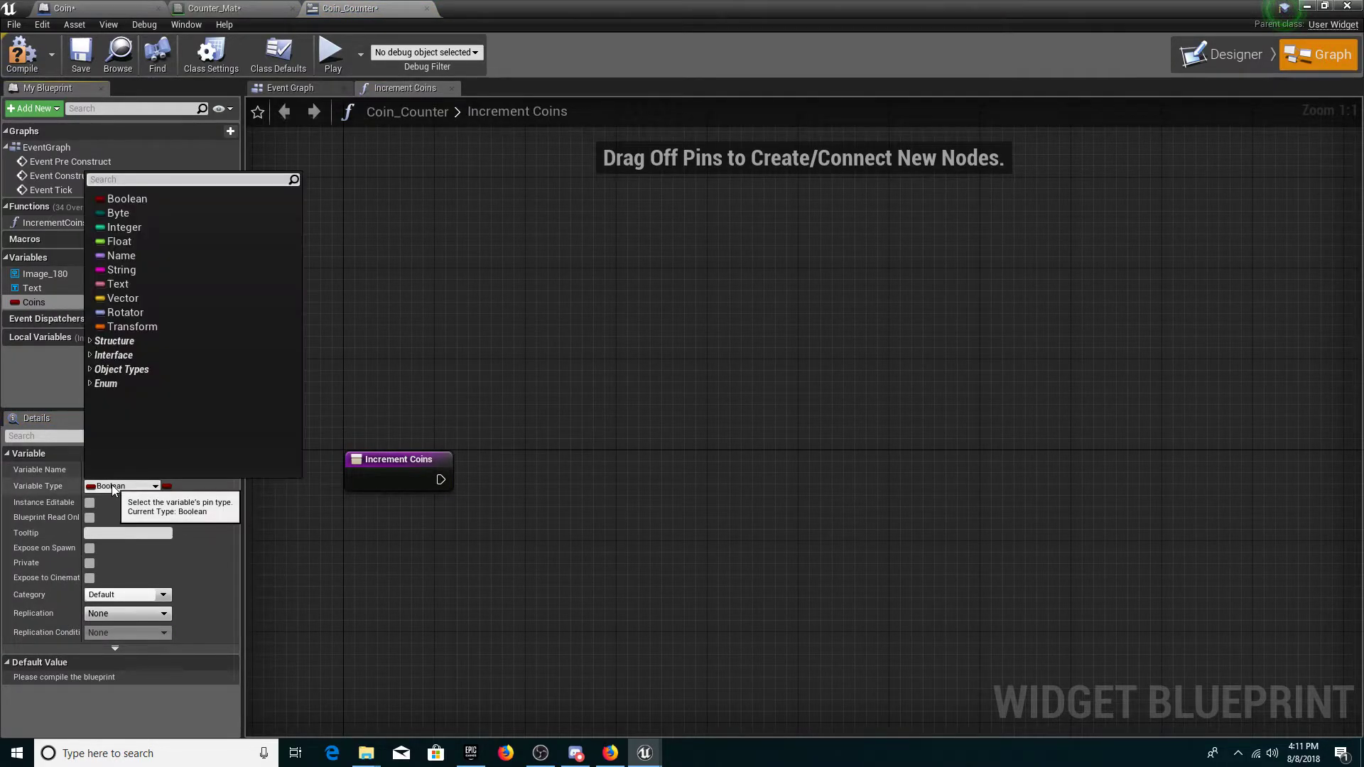
left_click(119, 228)
Compile the widget blueprint and bring up the Coins variable's default value
right_click_drag(477, 597, 551, 461)
scroll(185, 519, "down", 1)
scroll(178, 538, "up", 1)
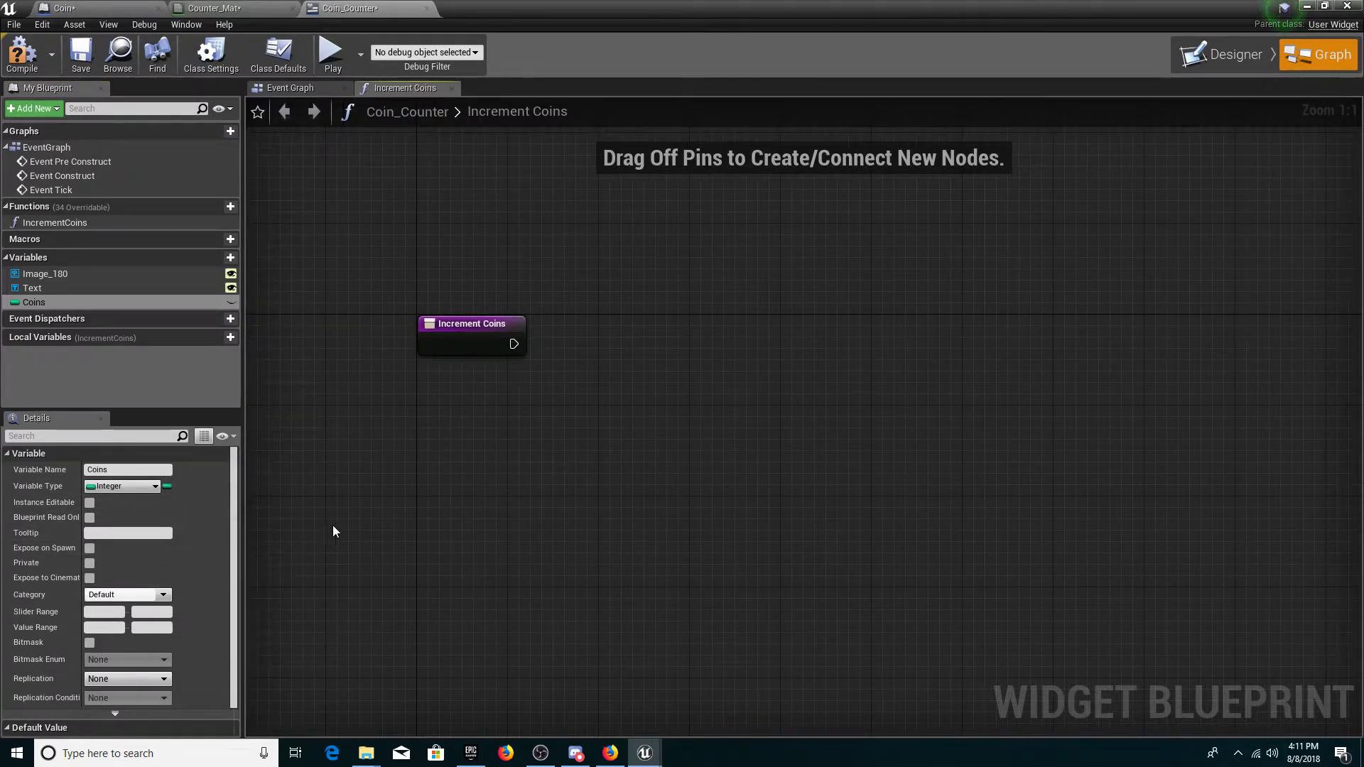
right_click_drag(323, 541, 318, 647)
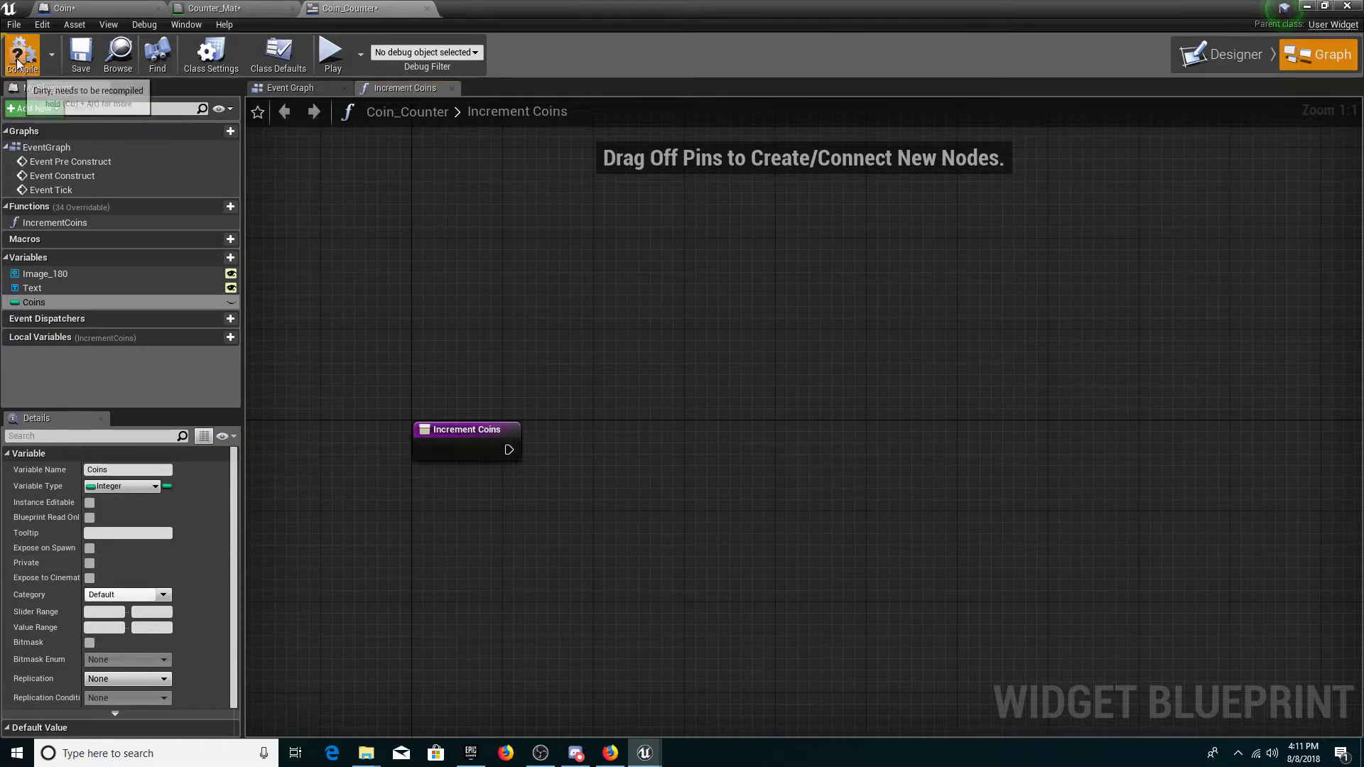
left_click(121, 727)
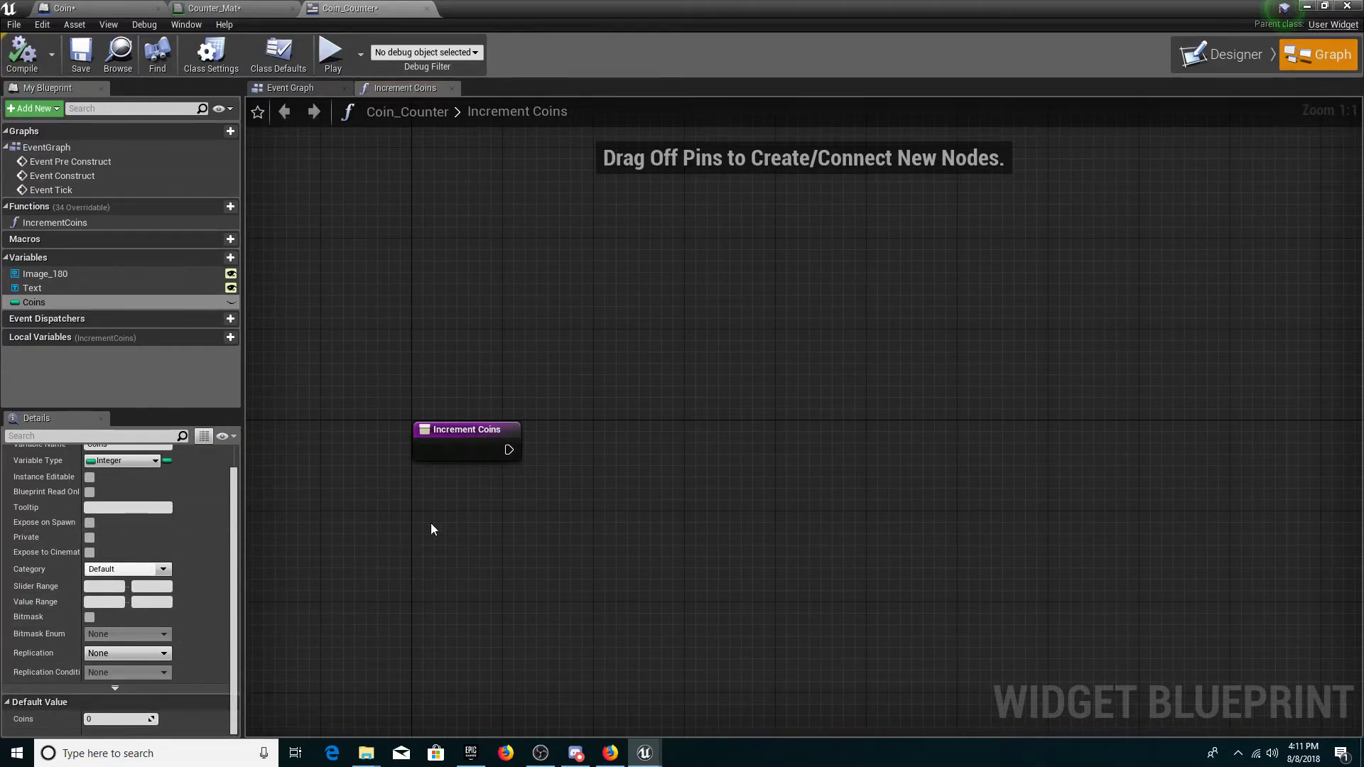
Place a Get Coins node in the IncrementCoins graph and connect it to a new IncrementInt node
right_click_drag(457, 527, 449, 462)
scroll(213, 538, "up", 1)
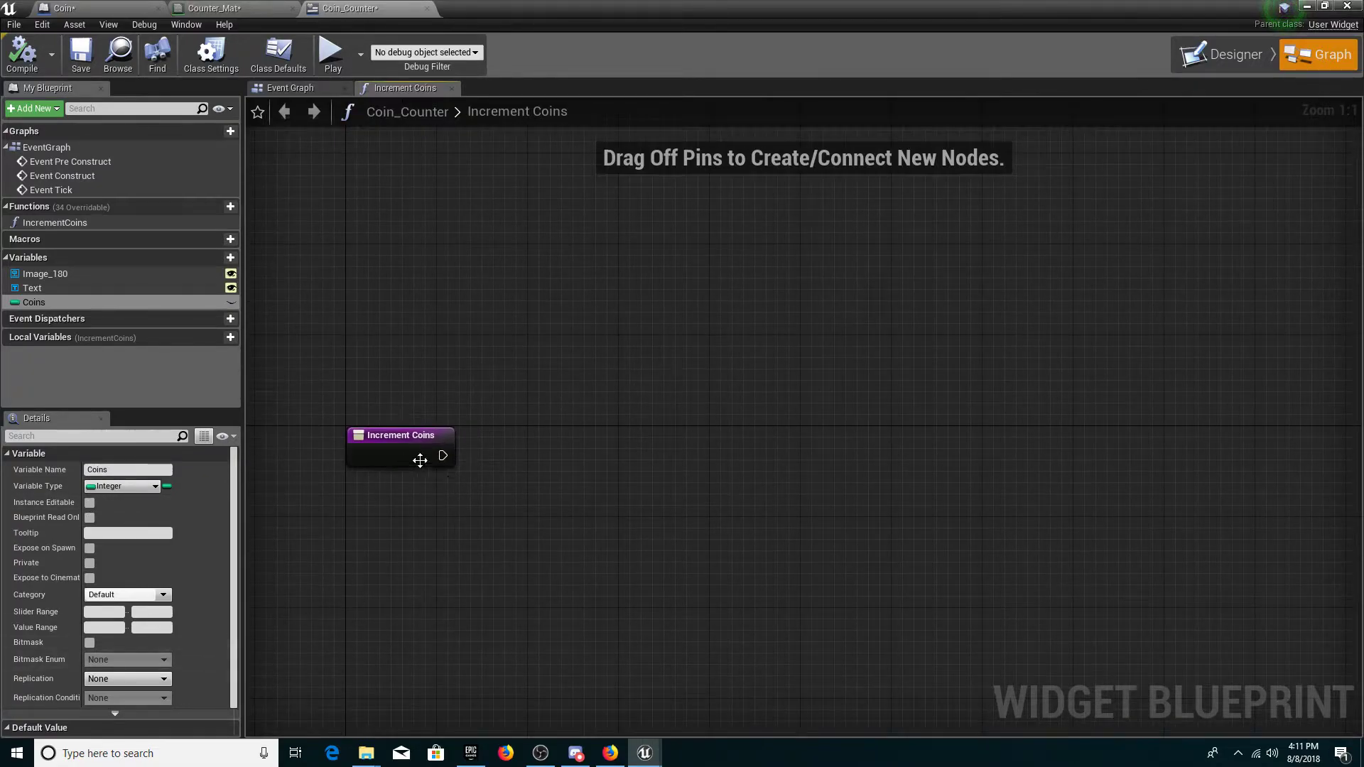
scroll(83, 672, "down", 1)
left_click_drag(58, 305, 540, 449)
left_click(412, 553)
type("incre")
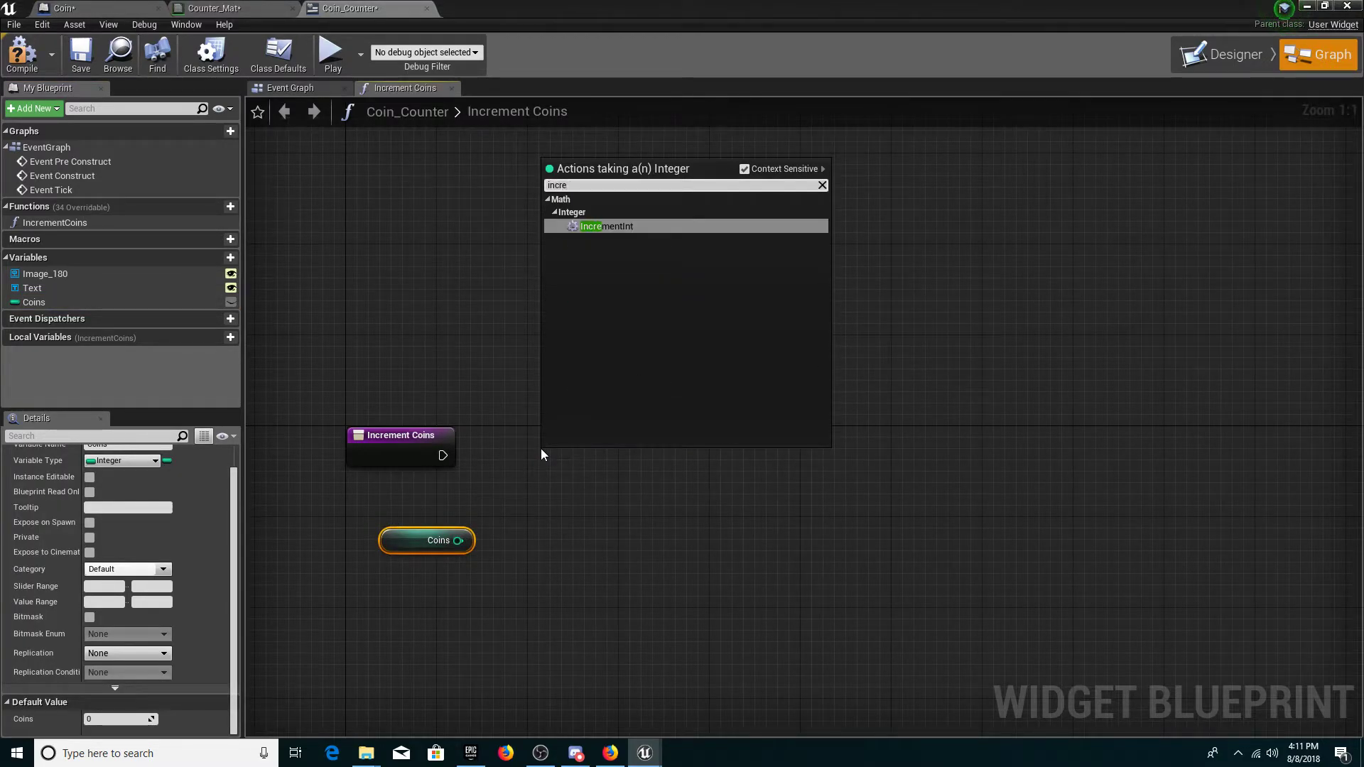
key("Return")
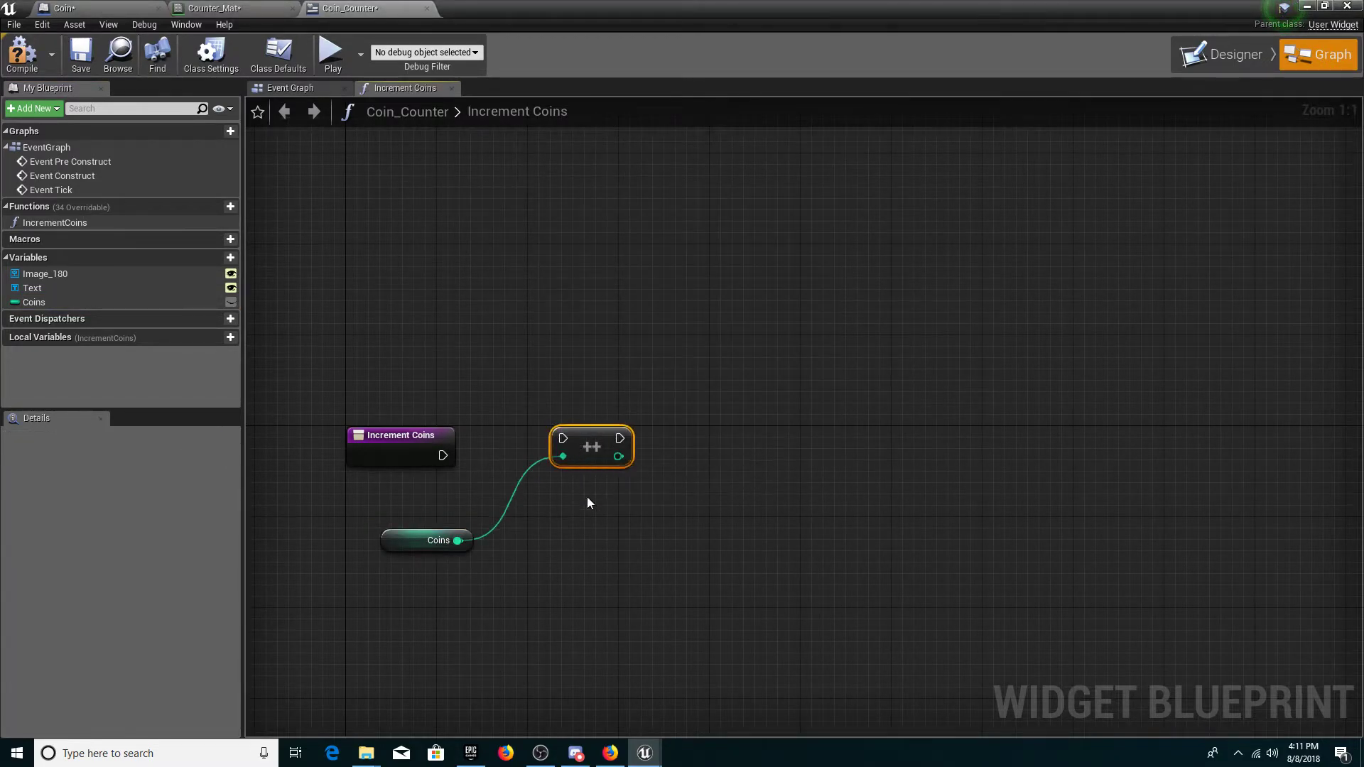
Build an alternative chain that adds 1 to Coins and feeds a Set Coins node, and delete it
left_click_drag(28, 302, 555, 550)
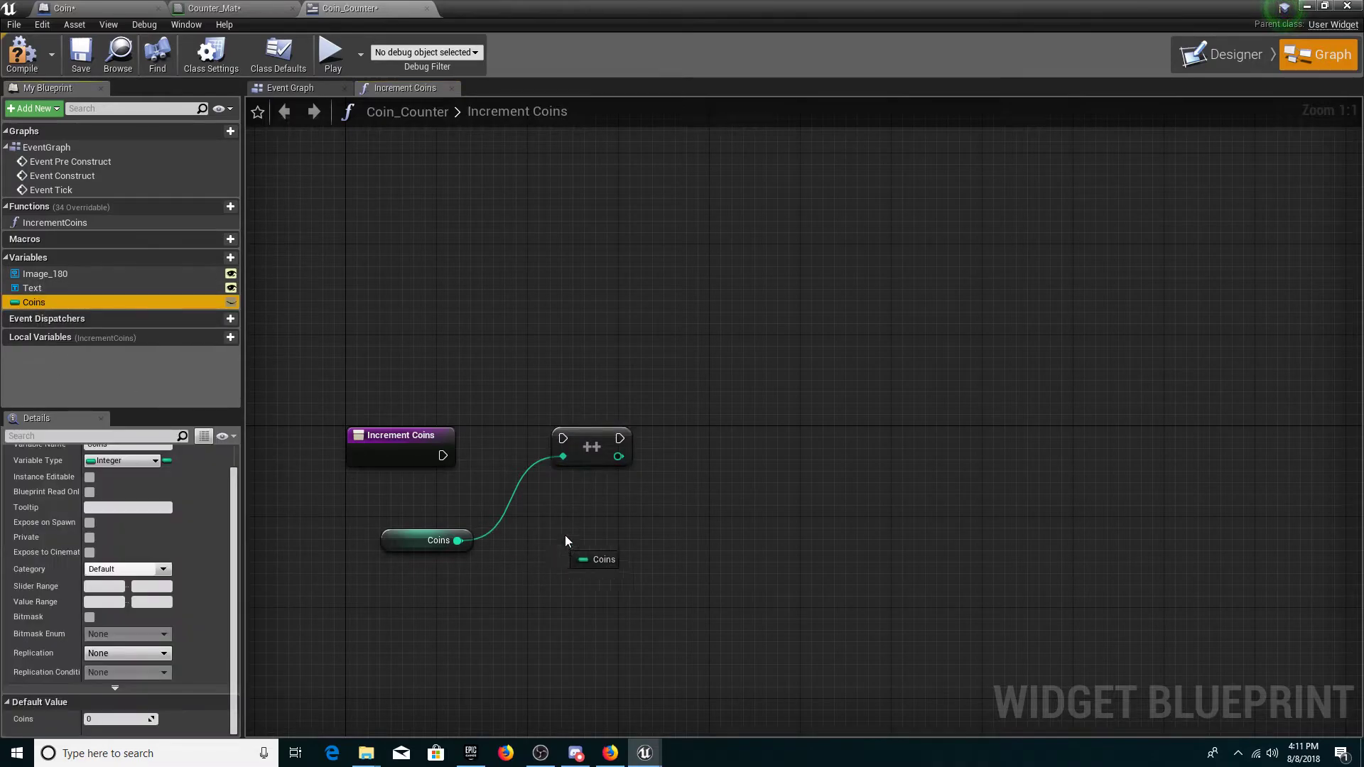
left_click_drag(771, 439, 772, 441)
left_click(790, 468)
left_click_drag(476, 544, 781, 475)
type("+")
left_click(642, 341)
left_click_drag(664, 381, 905, 616)
left_click_drag(512, 384, 607, 462)
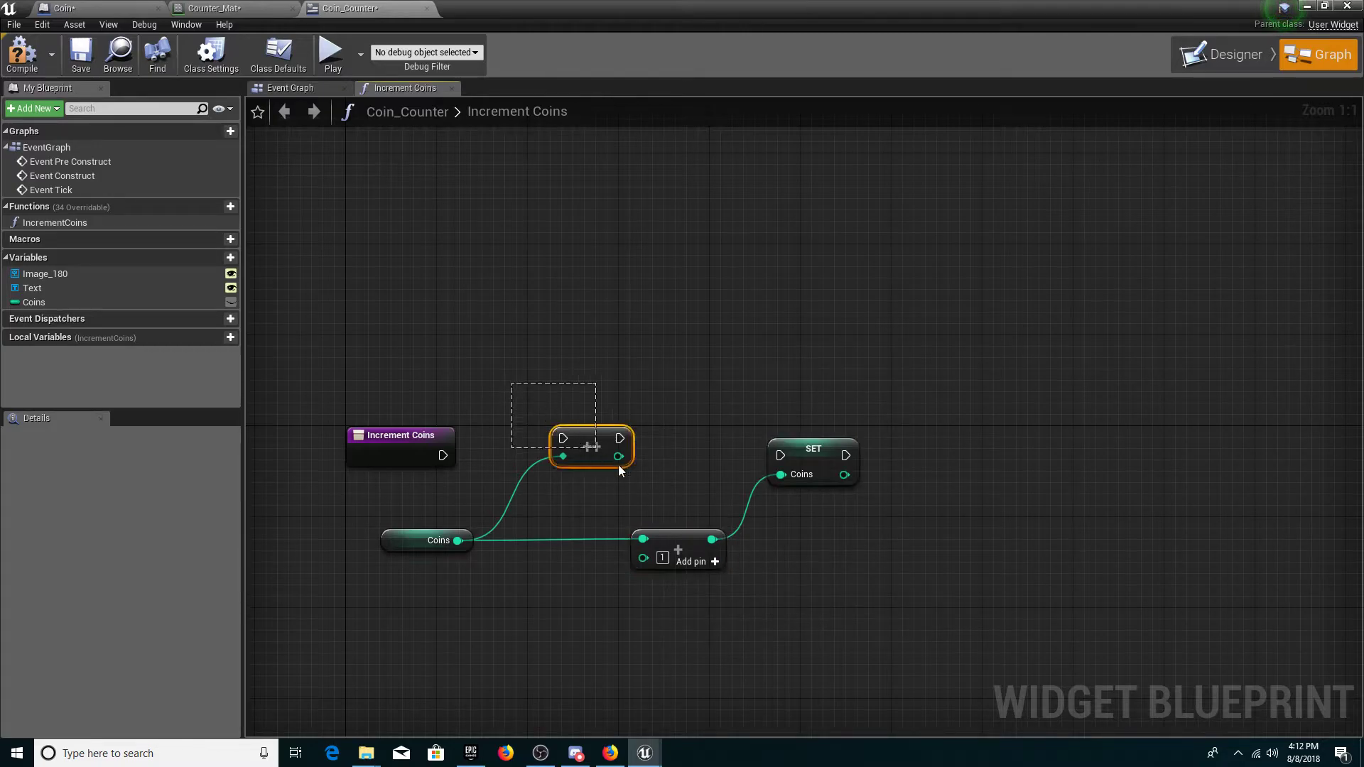
left_click_drag(665, 350, 837, 573)
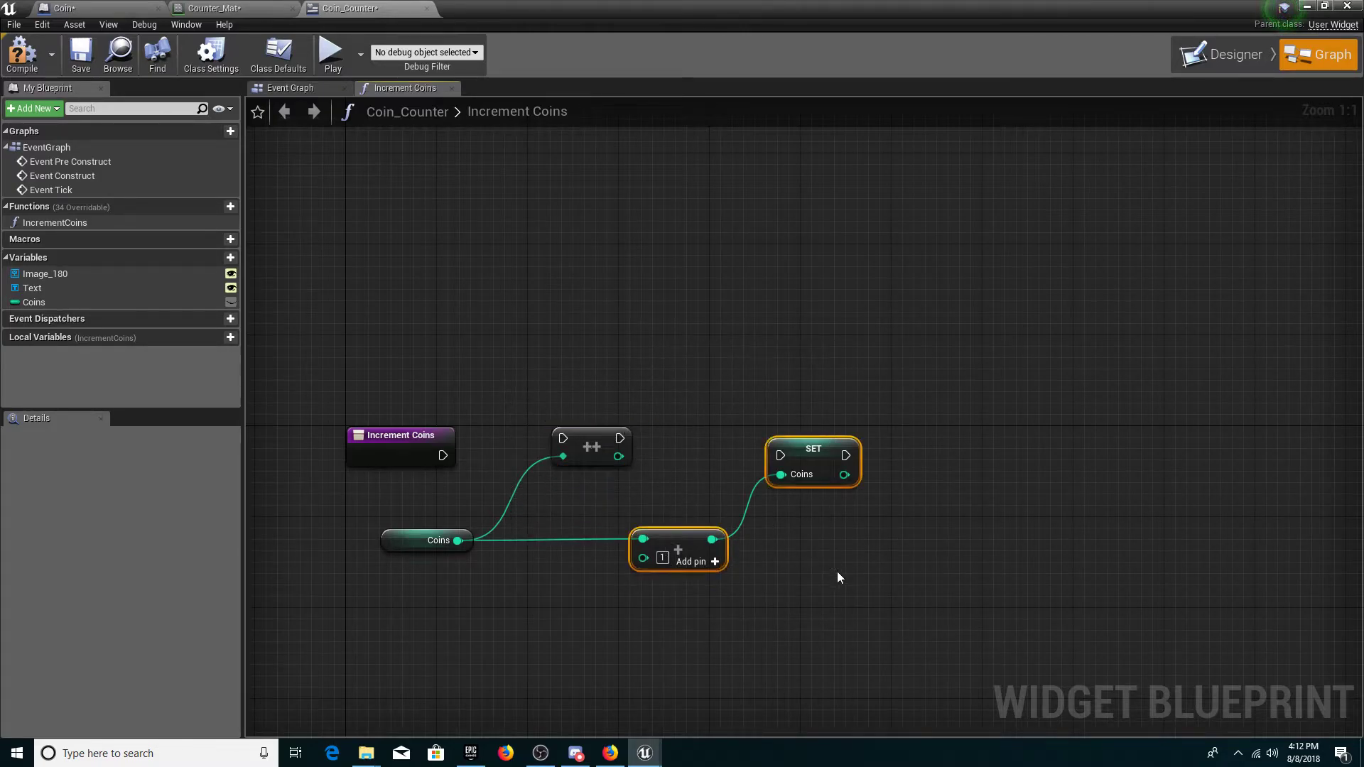
key("Delete")
Connect the Increment Coins entry node's execution output to the IncrementInt node
left_click_drag(563, 438, 545, 447)
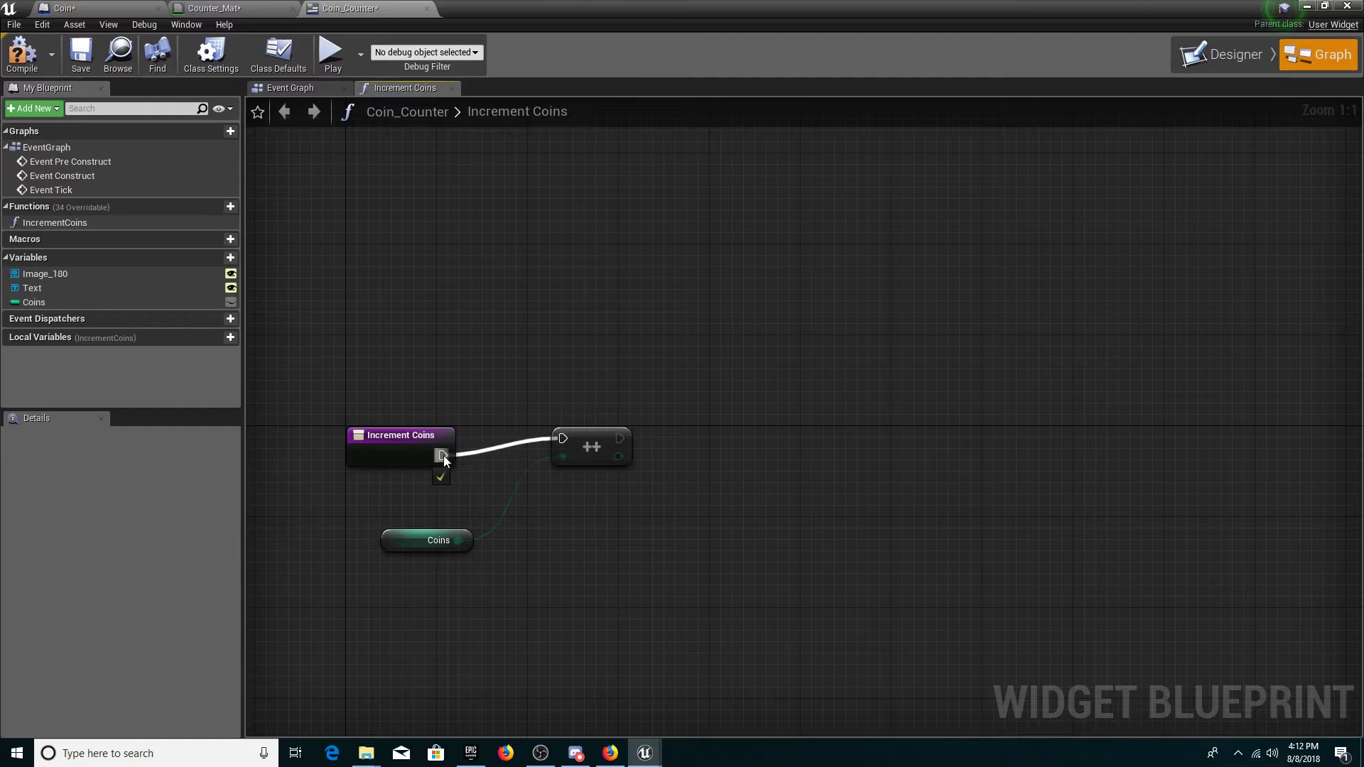
left_click_drag(686, 483, 686, 484)
right_click_drag(721, 488, 623, 490)
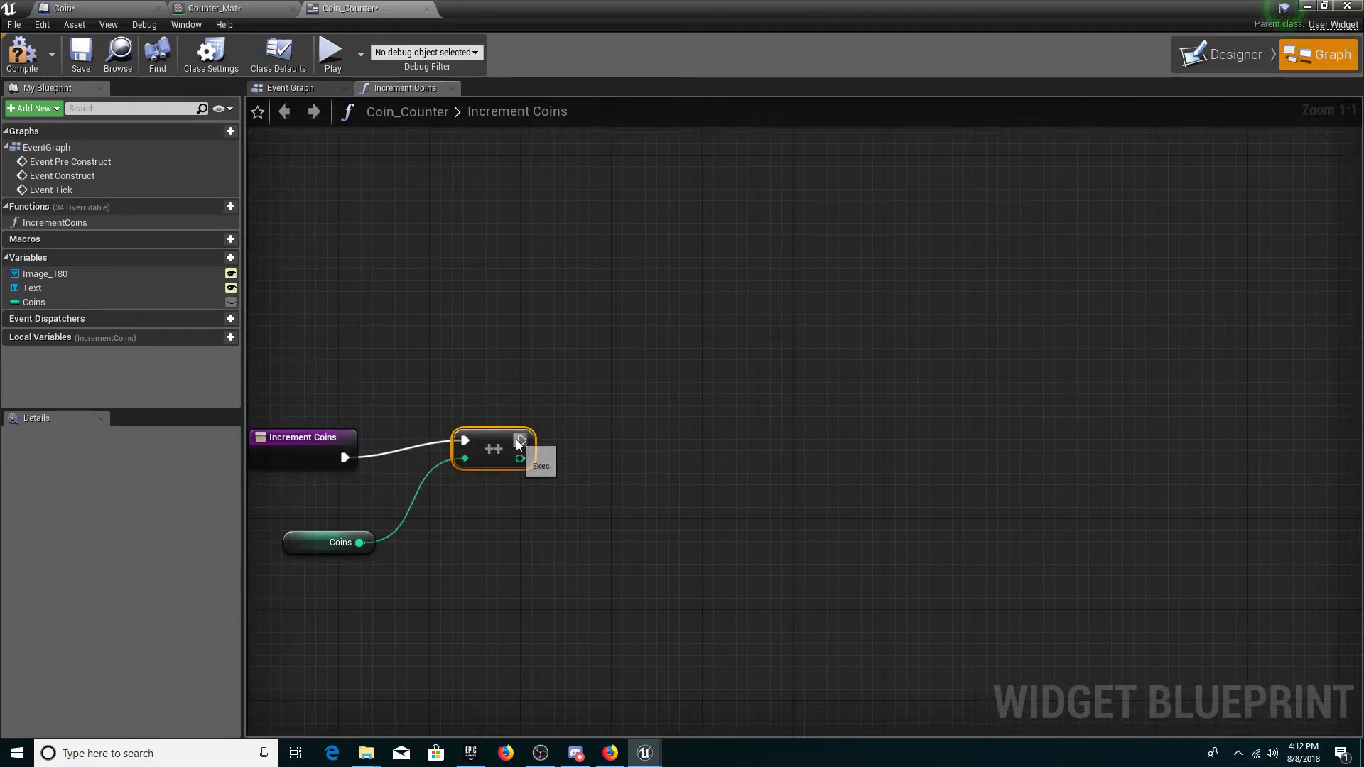
right_click_drag(530, 415, 569, 440)
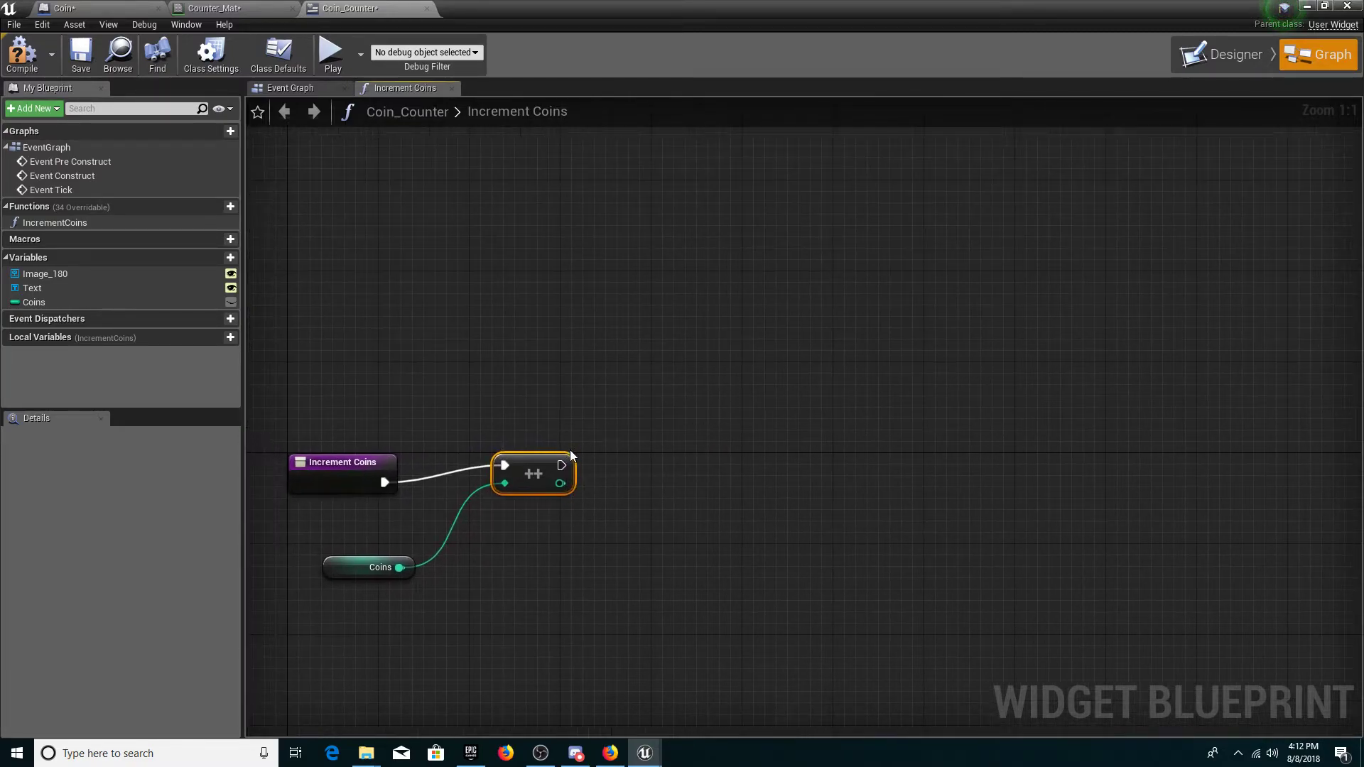
Add a Text reference with a SetText (Text) node, connect its execution after the IncrementInt node, and arrange the nodes
left_click(1193, 60)
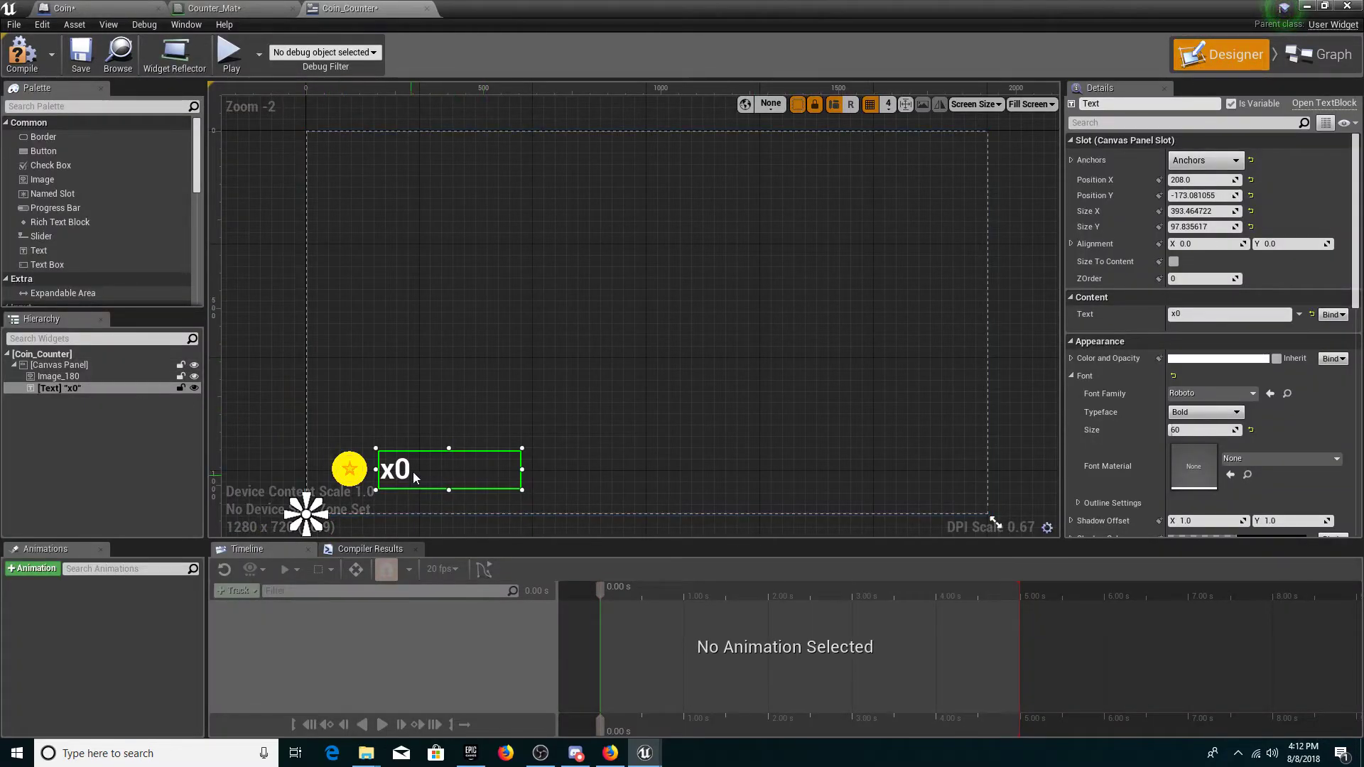
left_click(1317, 54)
left_click_drag(32, 287, 684, 469)
left_click(541, 559)
type("set tex")
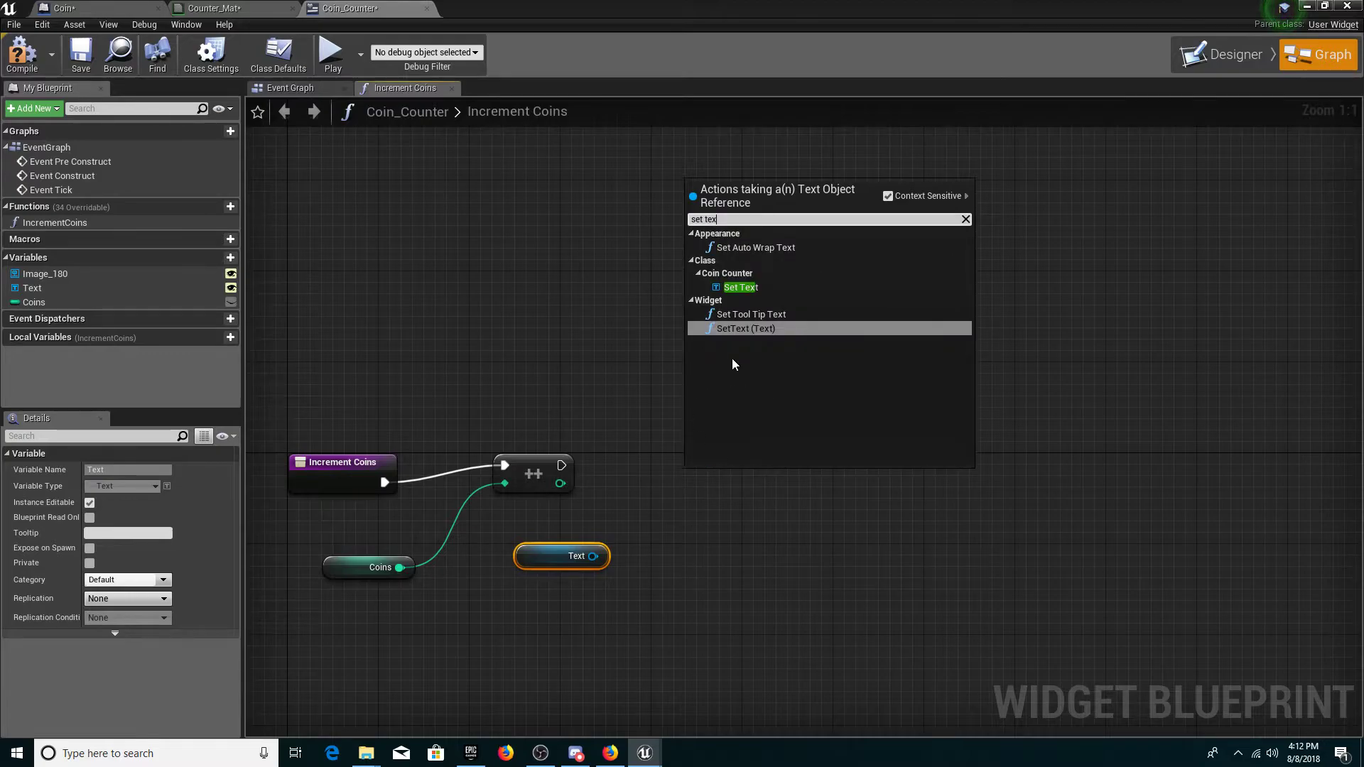
left_click(745, 328)
left_click_drag(724, 496, 748, 454)
left_click_drag(561, 466, 720, 459)
left_click_drag(552, 555, 814, 628)
left_click_drag(774, 429, 841, 429)
Try feeding the incremented value directly into SetText's In Text through a ToText (integer) conversion, and delete the conversion node
left_click(1227, 54)
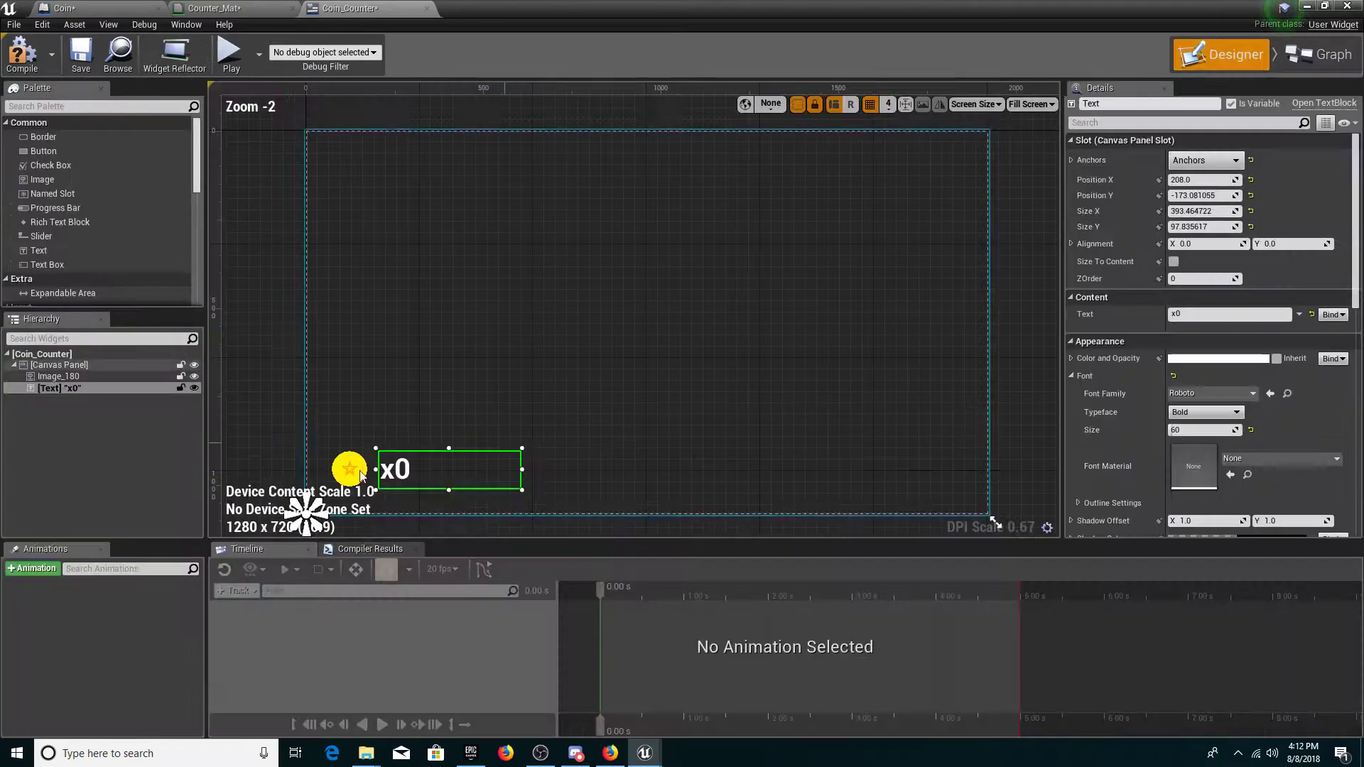
left_click(1305, 60)
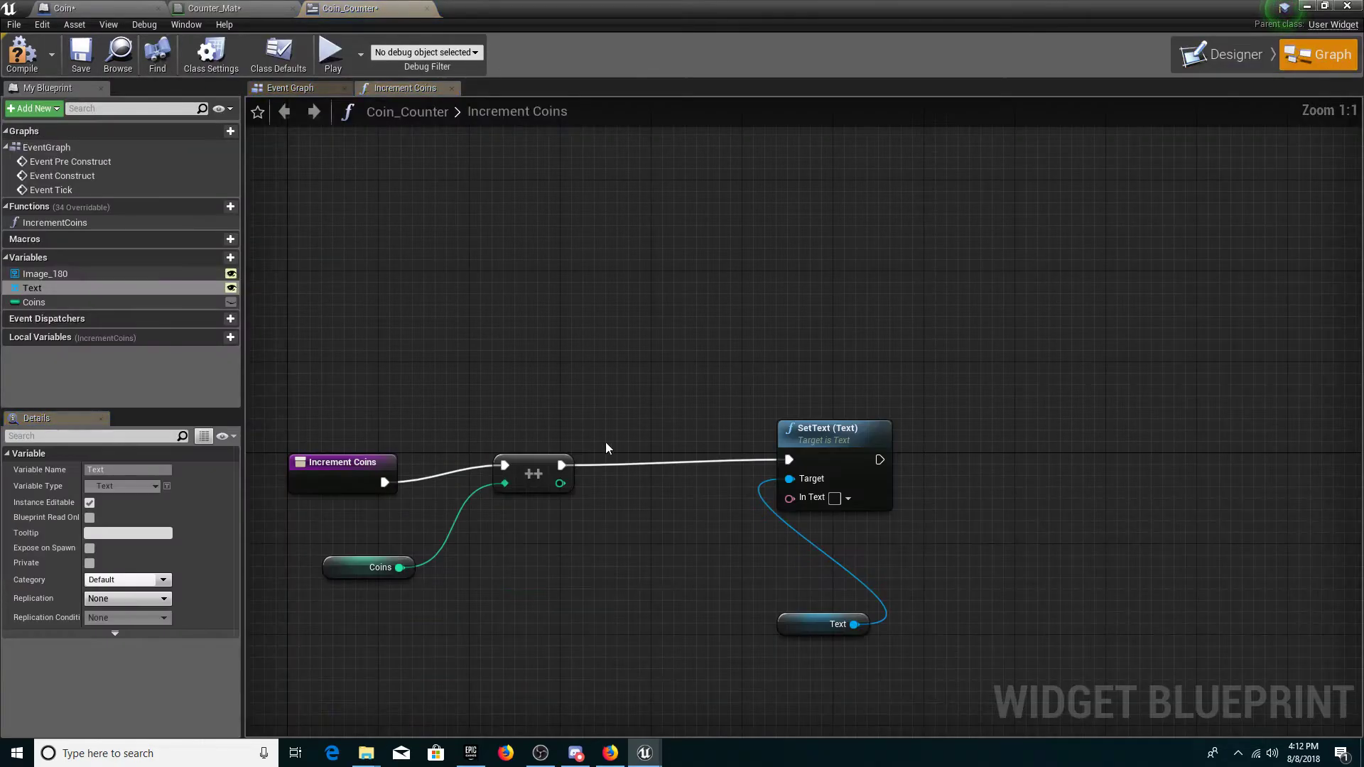
left_click_drag(560, 484, 791, 505)
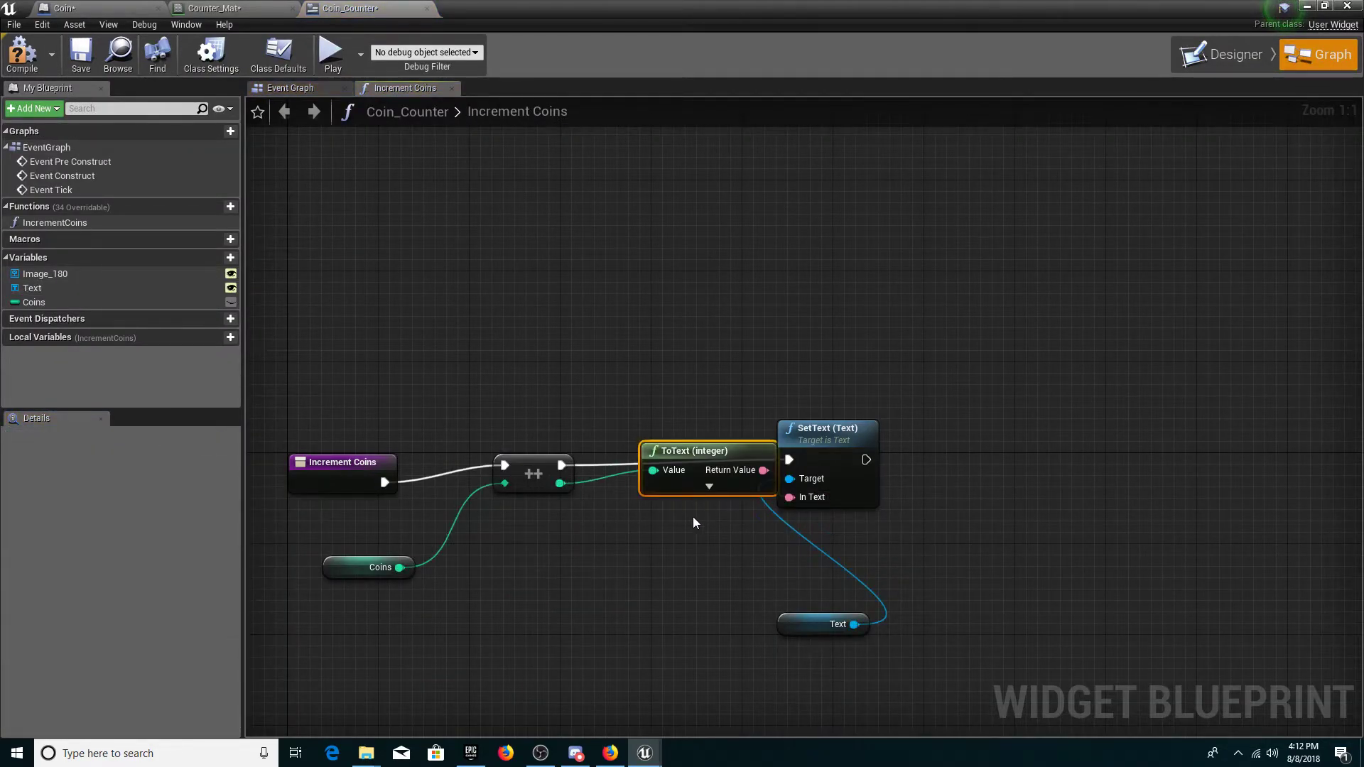
left_click_drag(695, 449, 637, 574)
key("Delete")
Add an Append string node below the execution line and set its A input to x
left_click(1254, 57)
left_click(1297, 62)
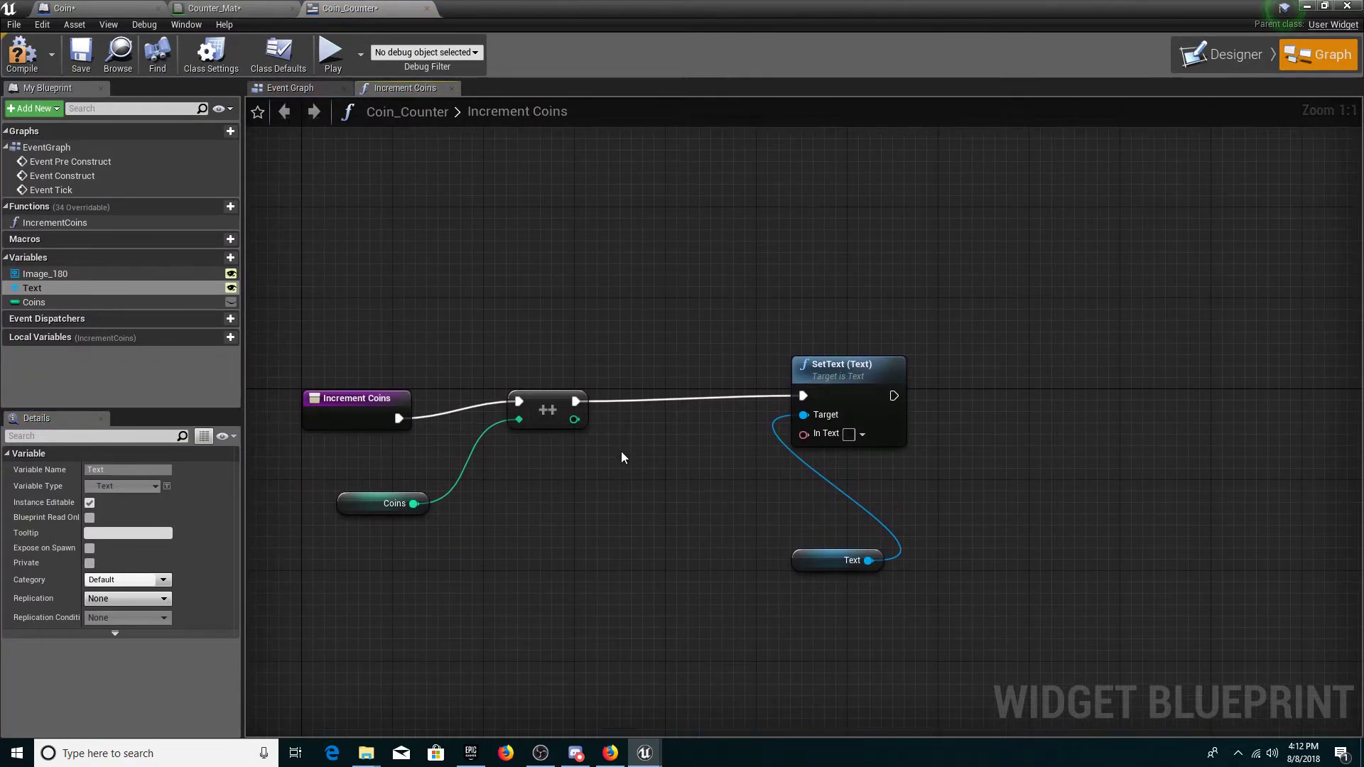
right_click(625, 463)
type("append")
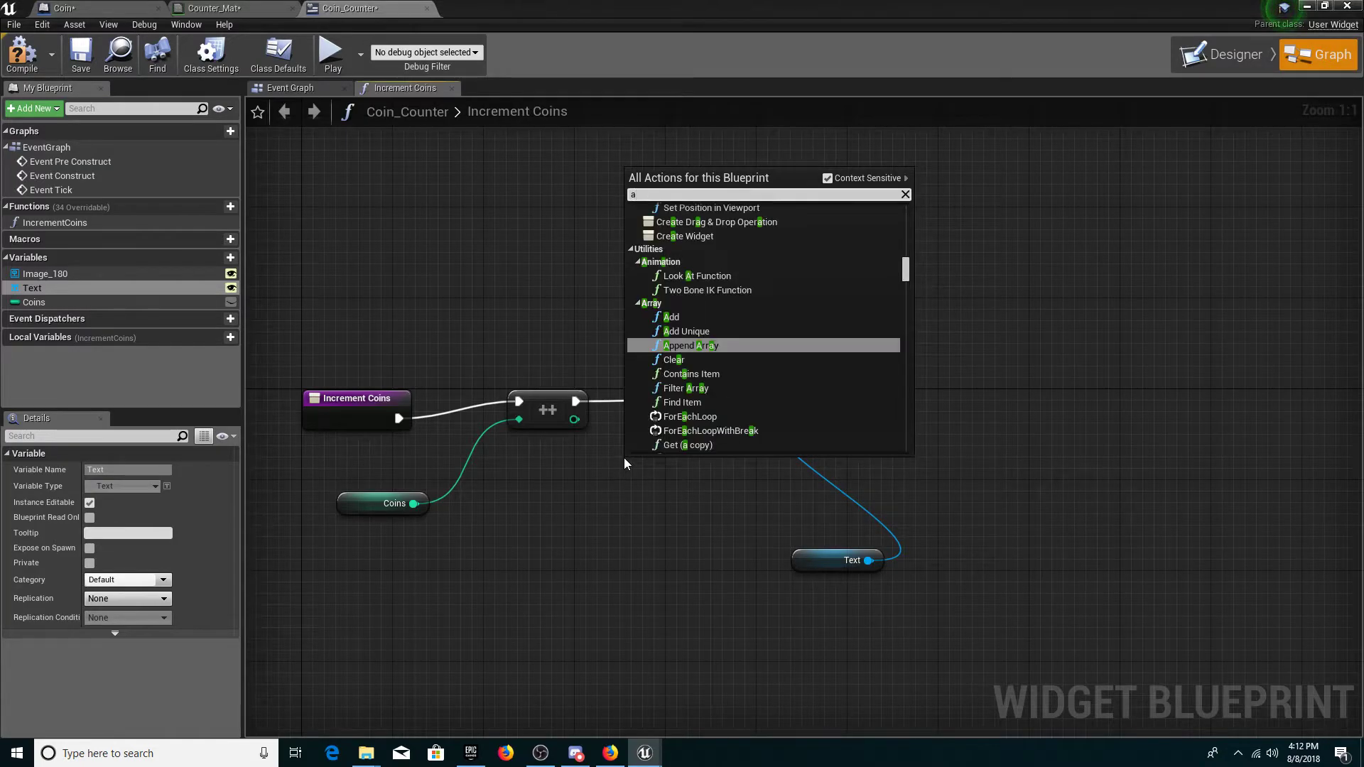
key("Return")
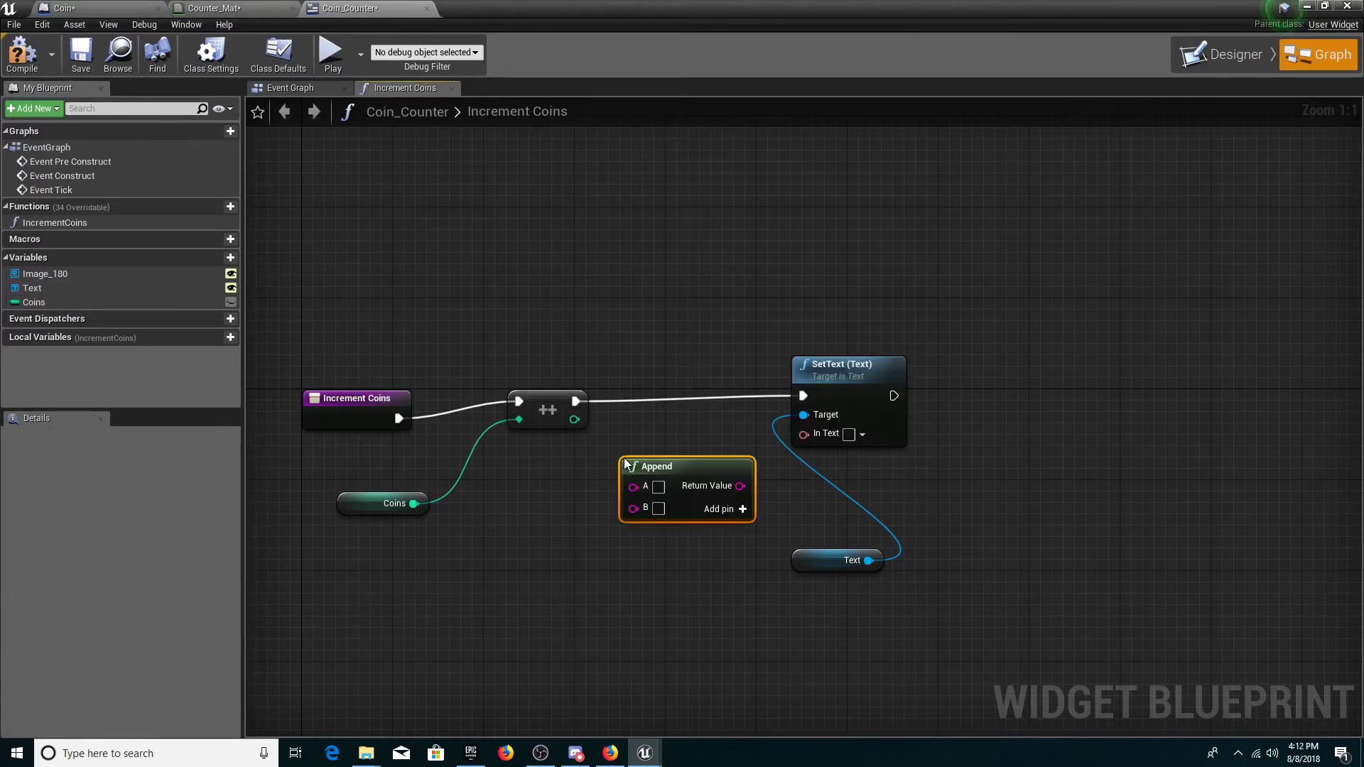
left_click_drag(674, 470, 672, 459)
left_click(659, 476)
type("x")
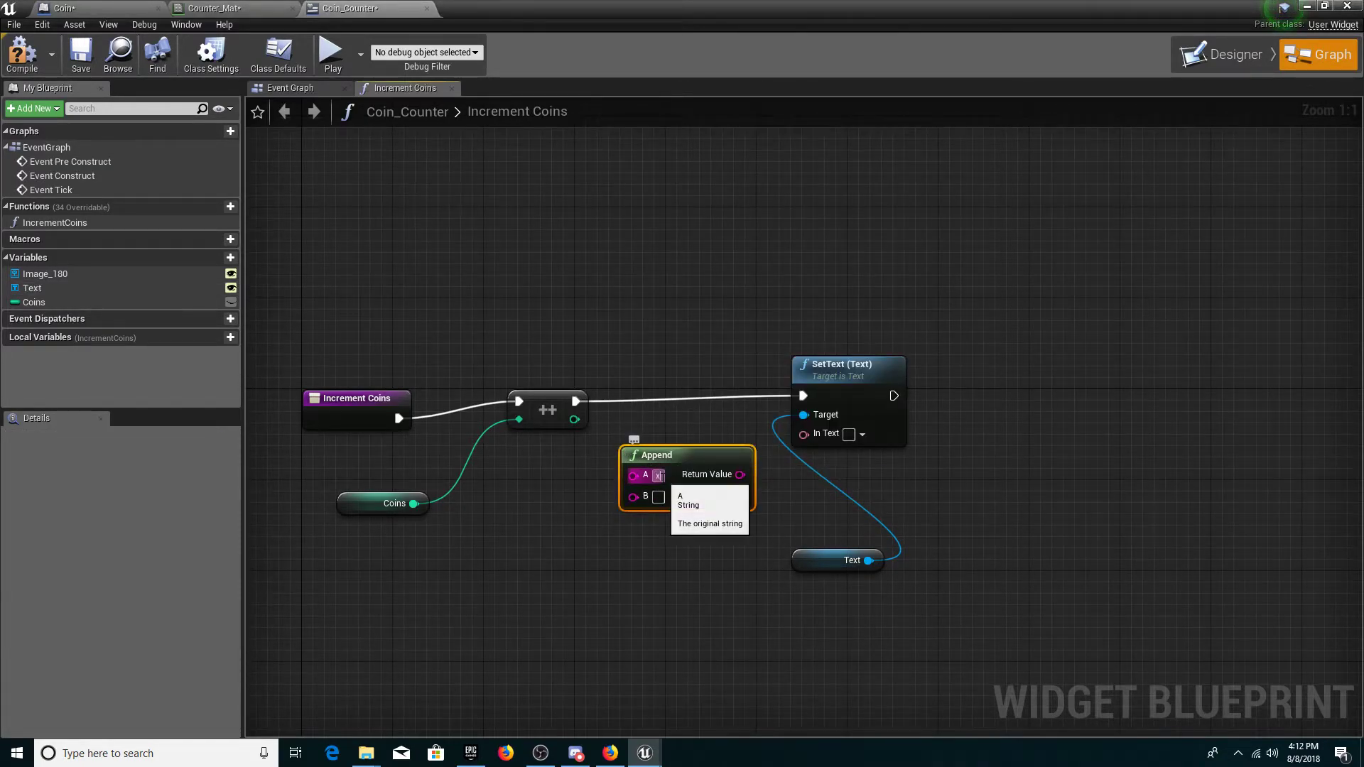
Connect the incremented value to Append's B input and Append's return value to SetText's In Text, and tidy the conversion nodes
left_click(571, 493)
left_click_drag(572, 416, 633, 496)
left_click_drag(589, 443, 582, 465)
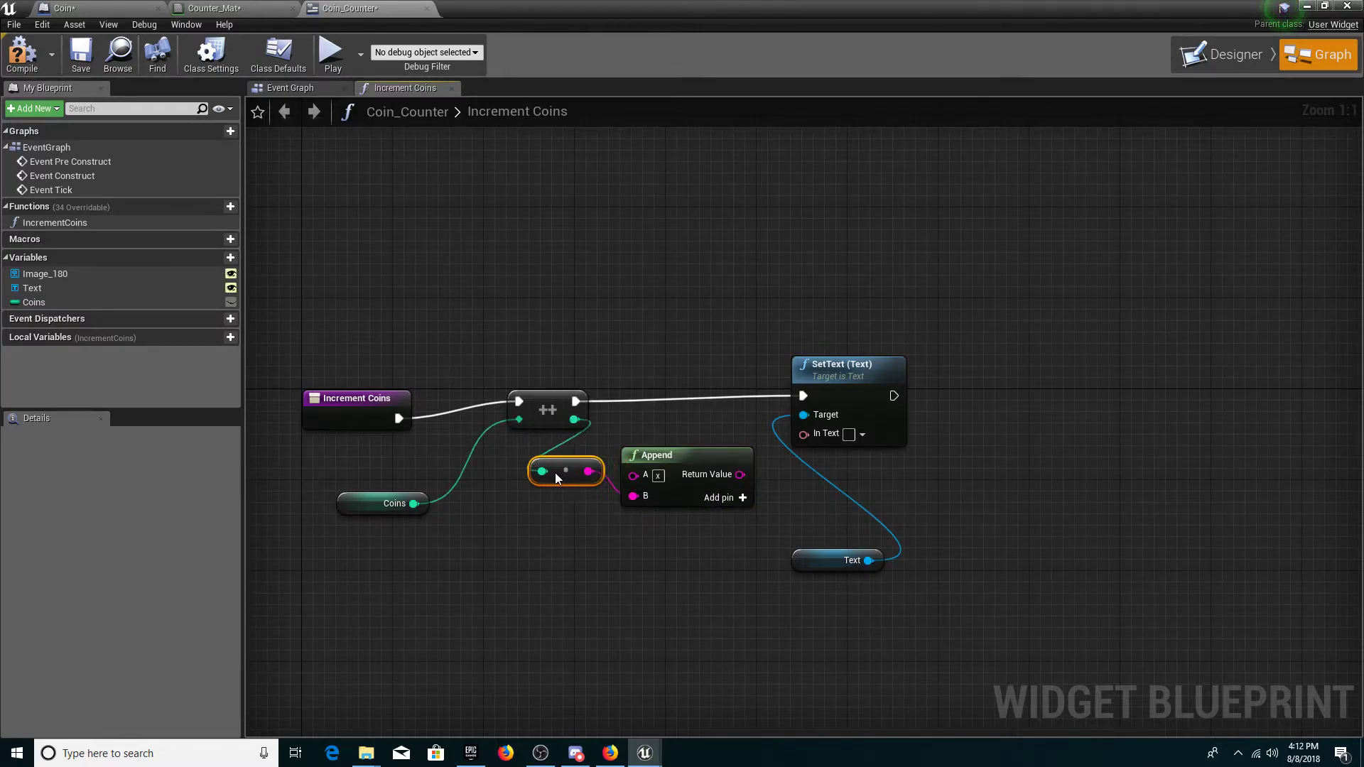
left_click_drag(738, 476, 820, 436)
left_click_drag(739, 418, 827, 500)
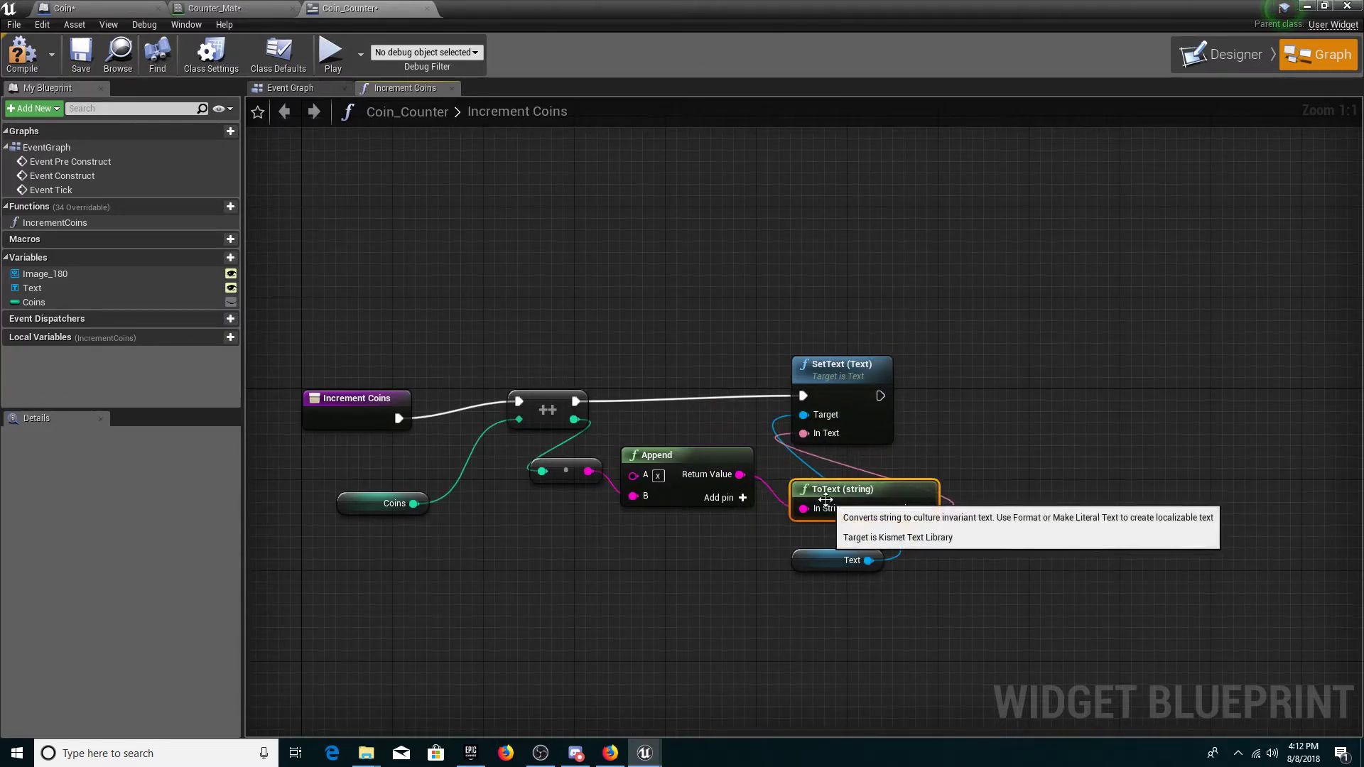
Move the SetText (Text) node clear of the ToText conversion and compile the Coin_Counter widget blueprint
left_click_drag(832, 375, 936, 371)
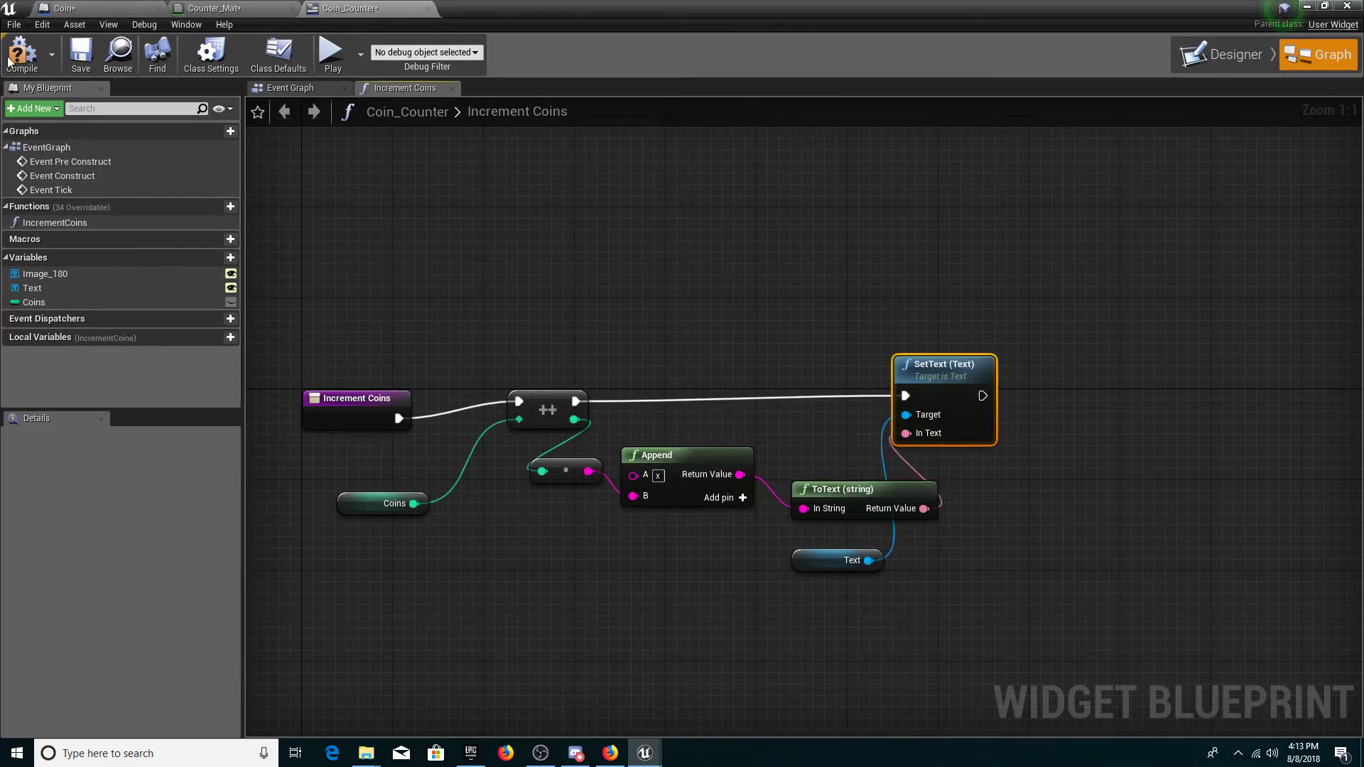
left_click(678, 456)
left_click(677, 561)
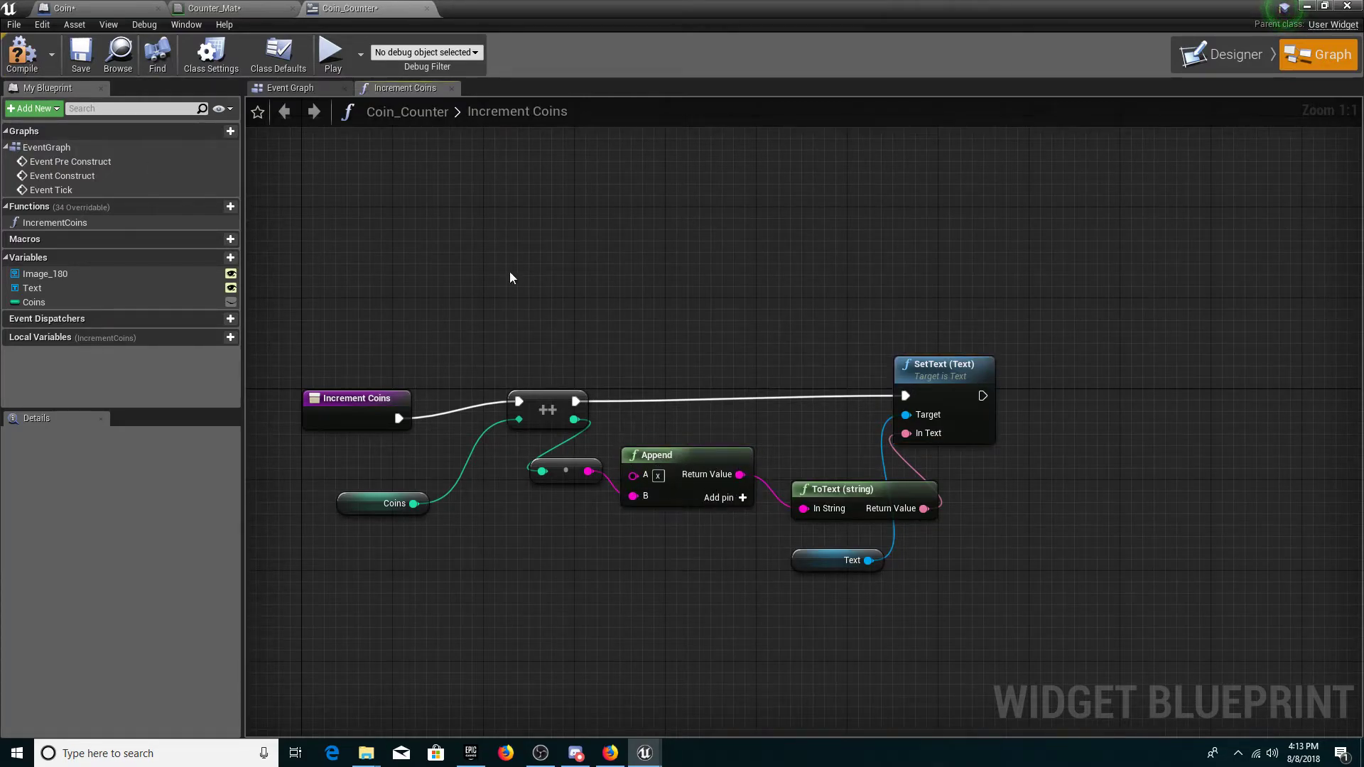
left_click(22, 54)
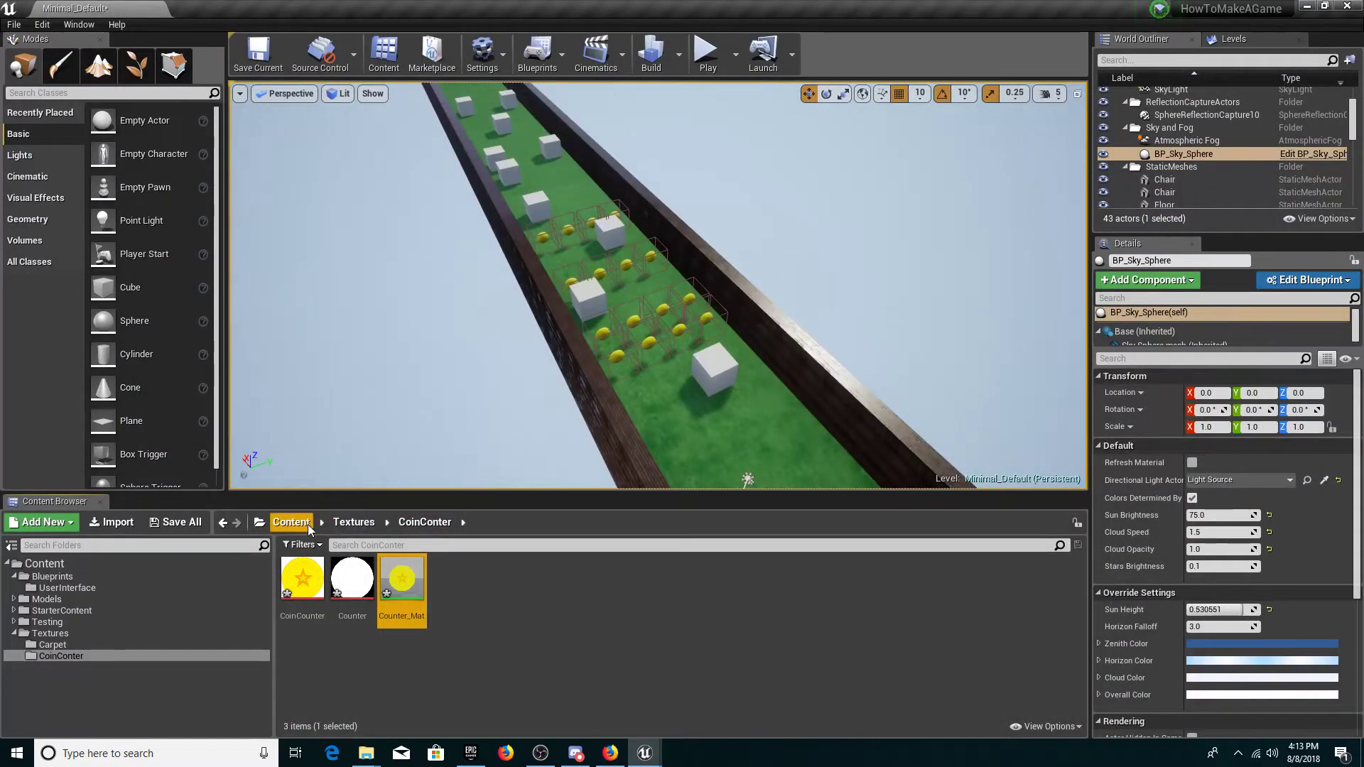
Open the PlayerSphere blueprint from the Content/Blueprints folder
left_click(291, 522)
double_click(306, 588)
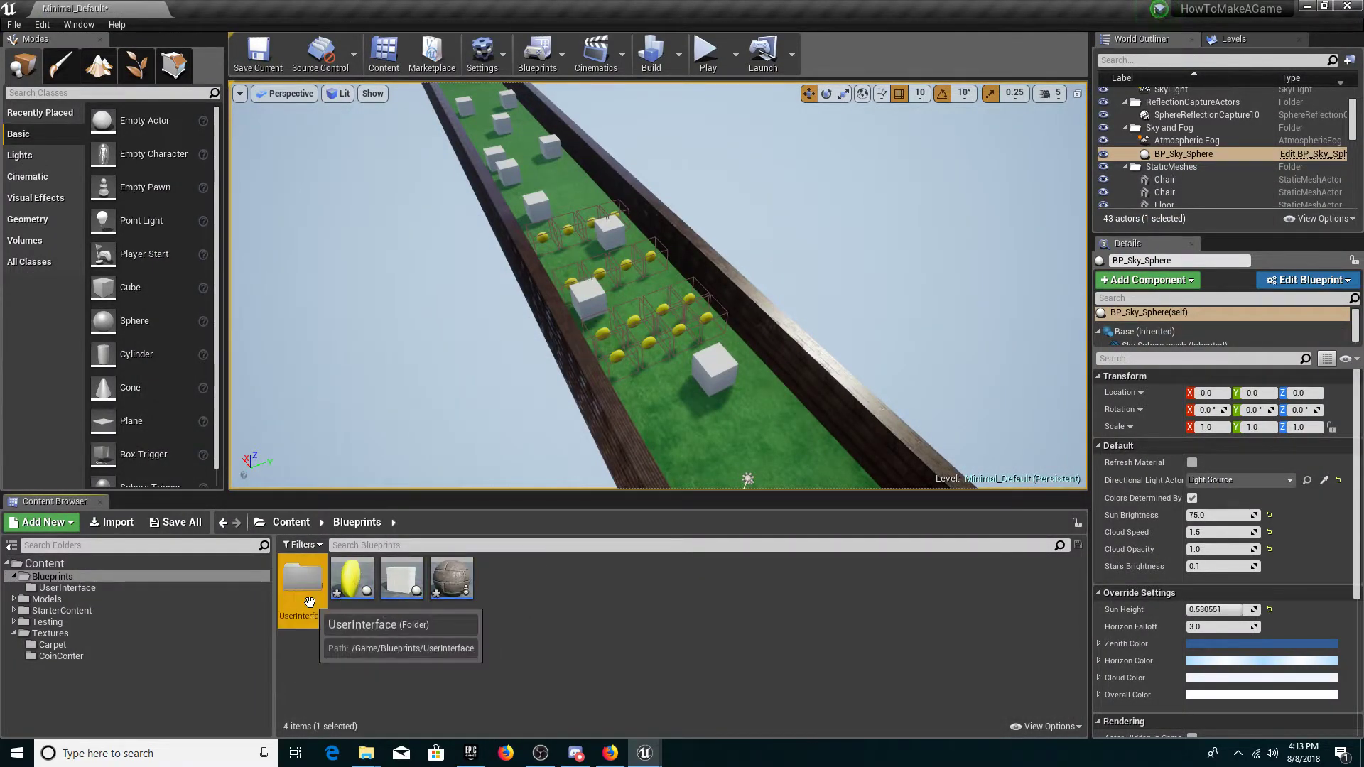
double_click(451, 577)
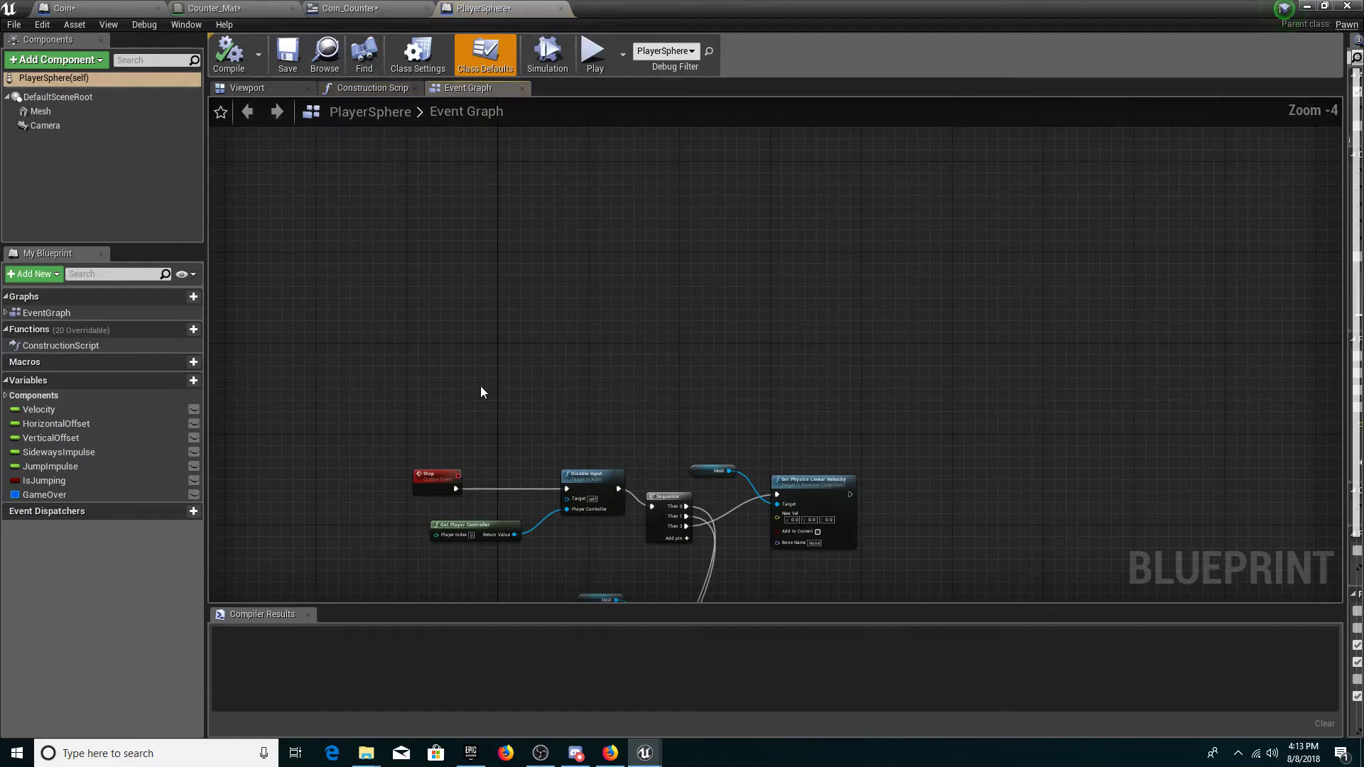
Add a custom event named IncreaseCoins above the Stop event in PlayerSphere's Event Graph and compile the blueprint
scroll(480, 390, "up", 1)
right_click(496, 352)
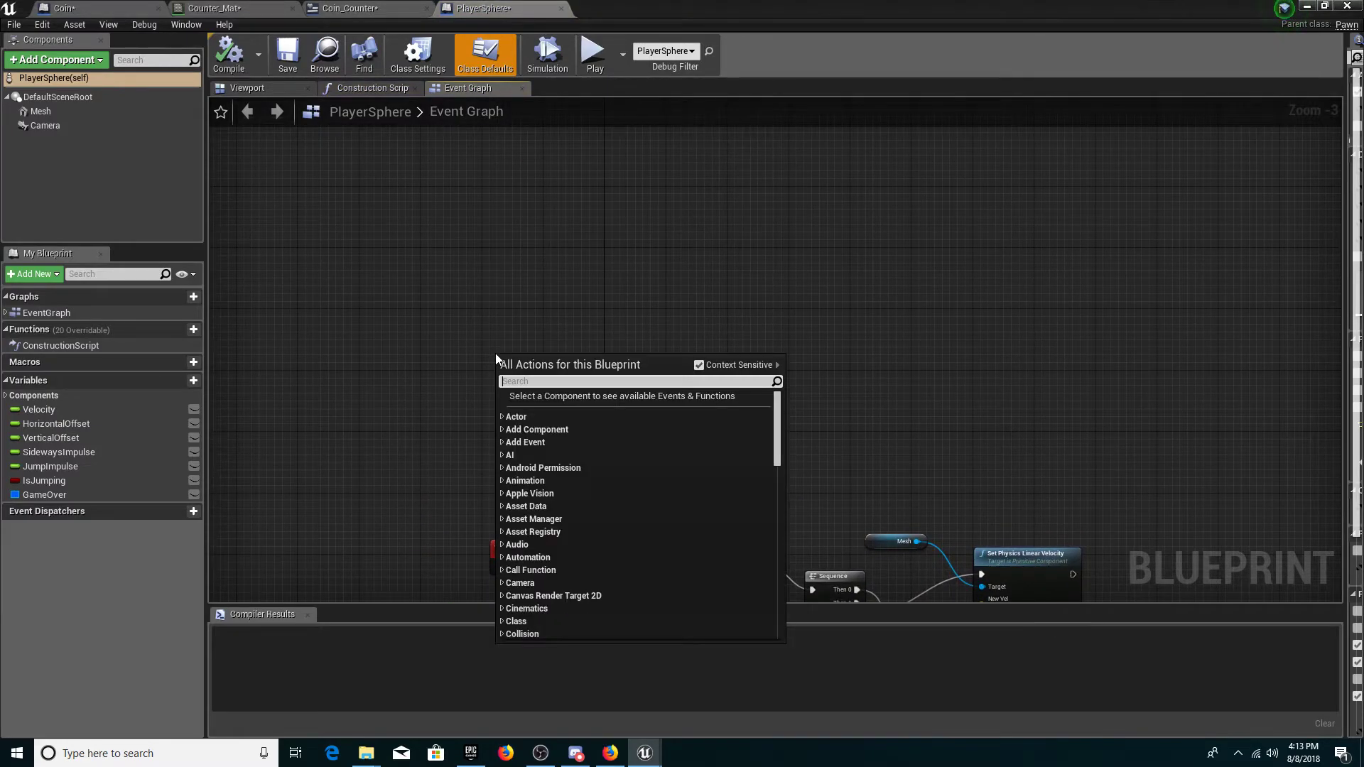
type("add custom")
key("Return")
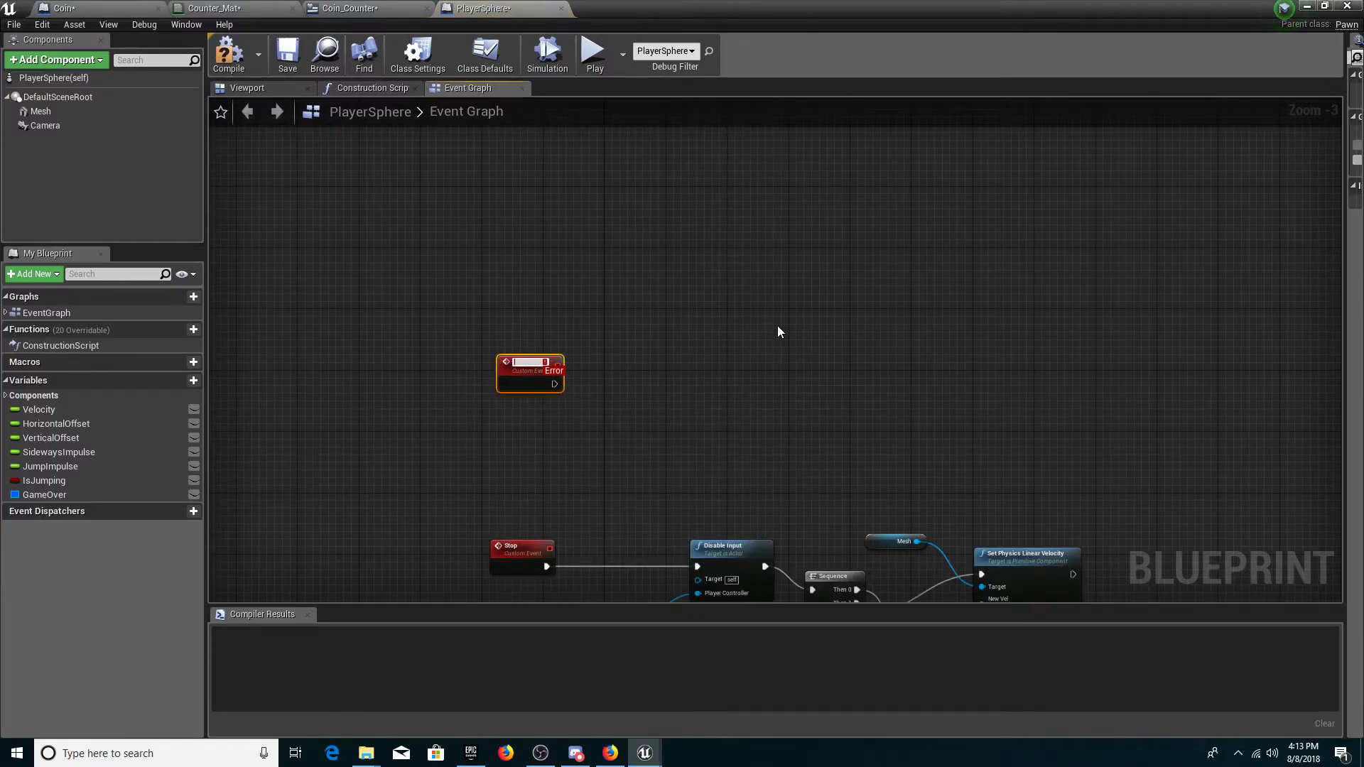
type("IncreaseCoins")
key("Return")
scroll(698, 253, "up", 3)
left_click(459, 414)
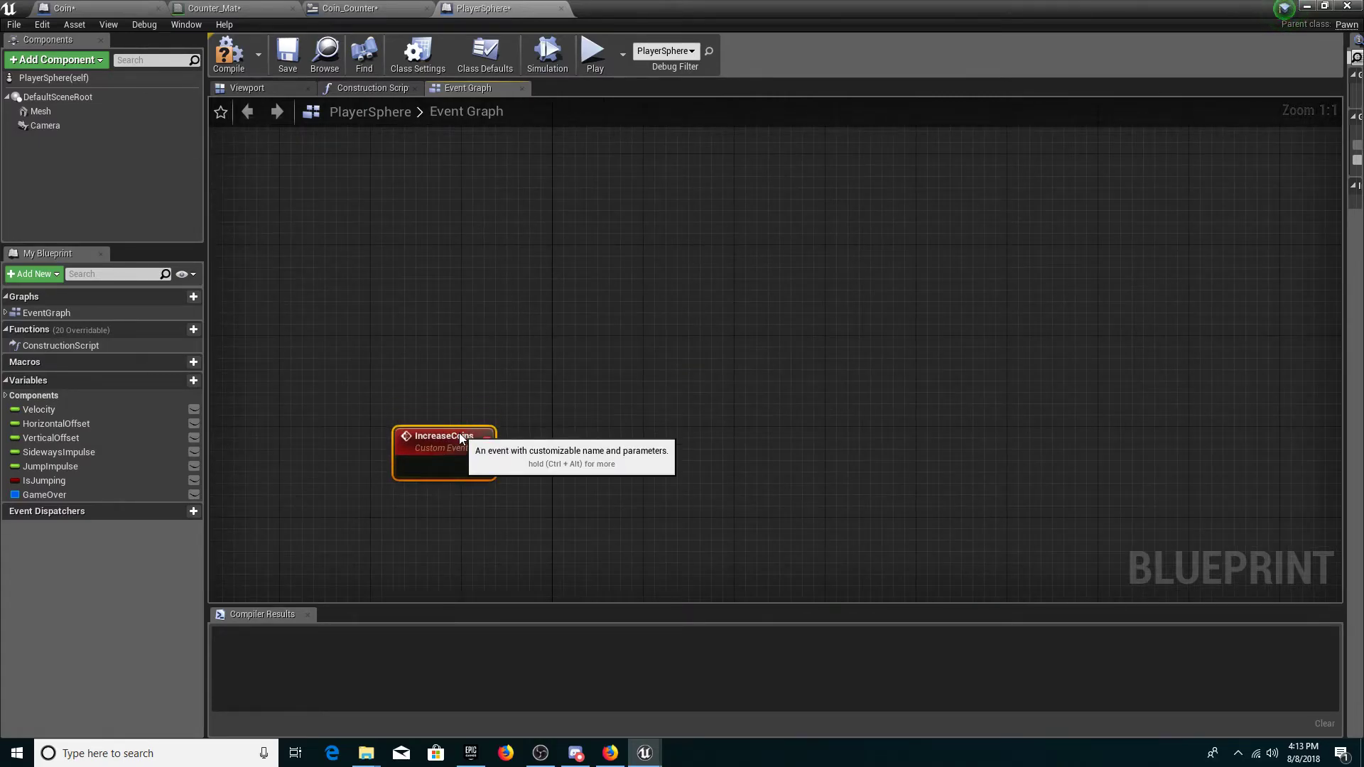
scroll(533, 502, "down", 4)
left_click(586, 501)
right_click_drag(562, 597, 598, 441)
scroll(598, 441, "up", 2)
right_click_drag(598, 568, 513, 250)
left_click(262, 69)
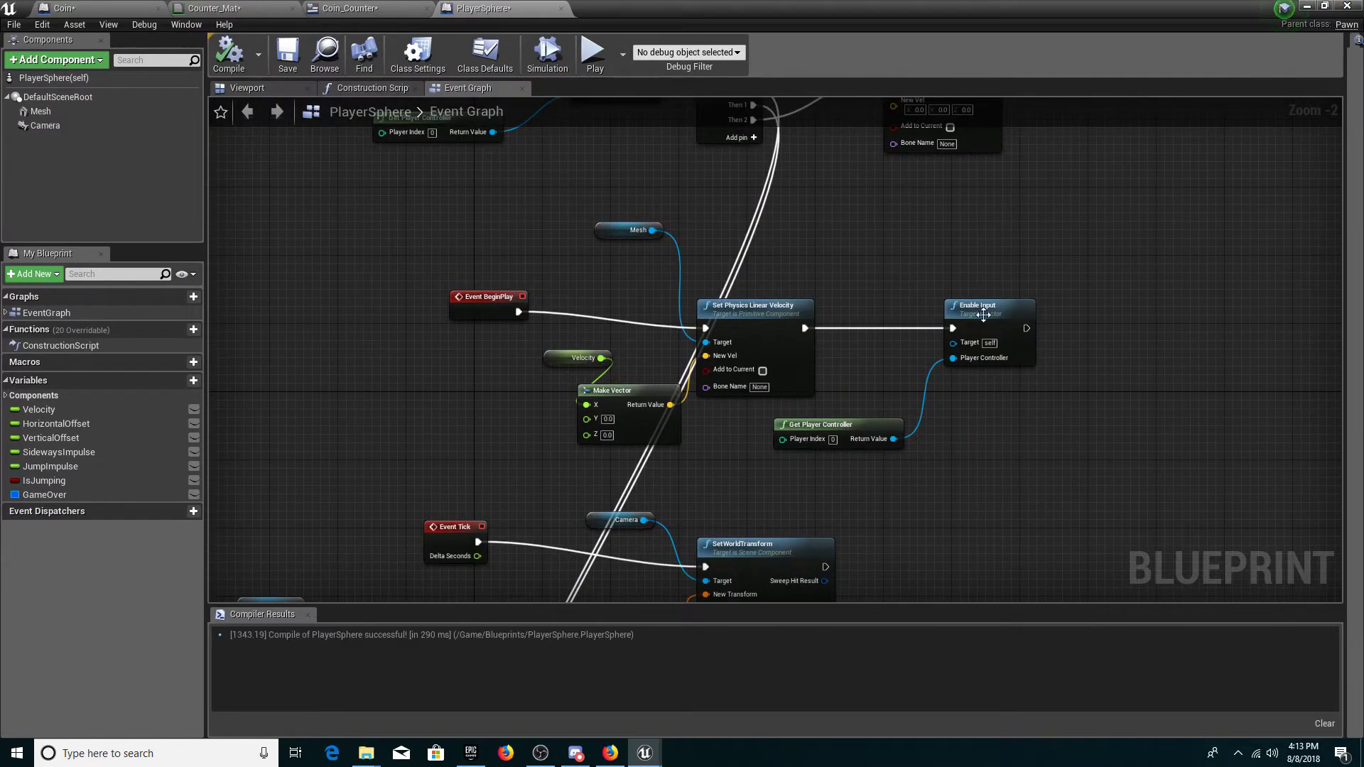
Add a Create Widget node executed after Enable Input at the end of the Event BeginPlay chain
scroll(888, 371, "up", 1)
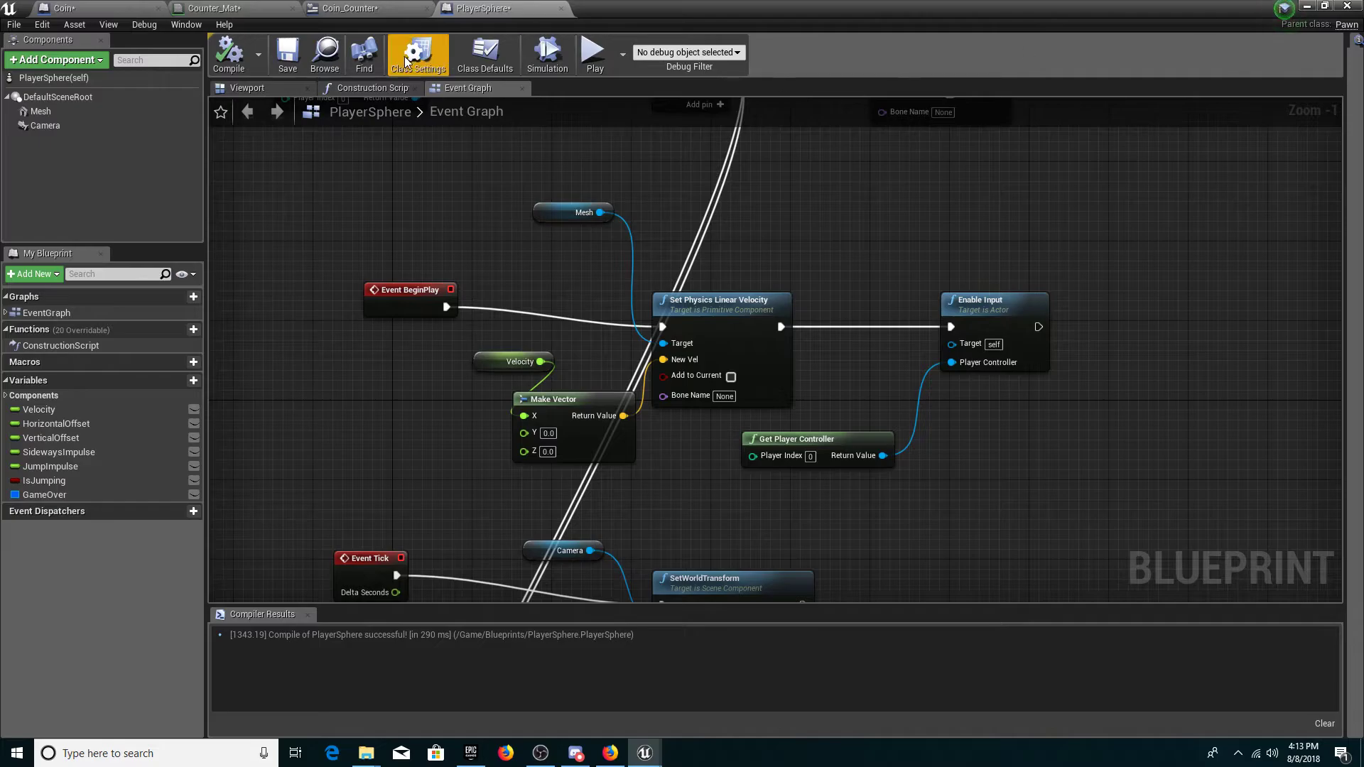
right_click_drag(737, 211, 579, 360)
left_click_drag(779, 421, 824, 425)
left_click_drag(722, 443, 719, 453)
right_click_drag(689, 506, 910, 419)
left_click_drag(261, 240, 984, 438)
right_click_drag(983, 438, 753, 410)
left_click_drag(707, 363, 832, 365)
type("c")
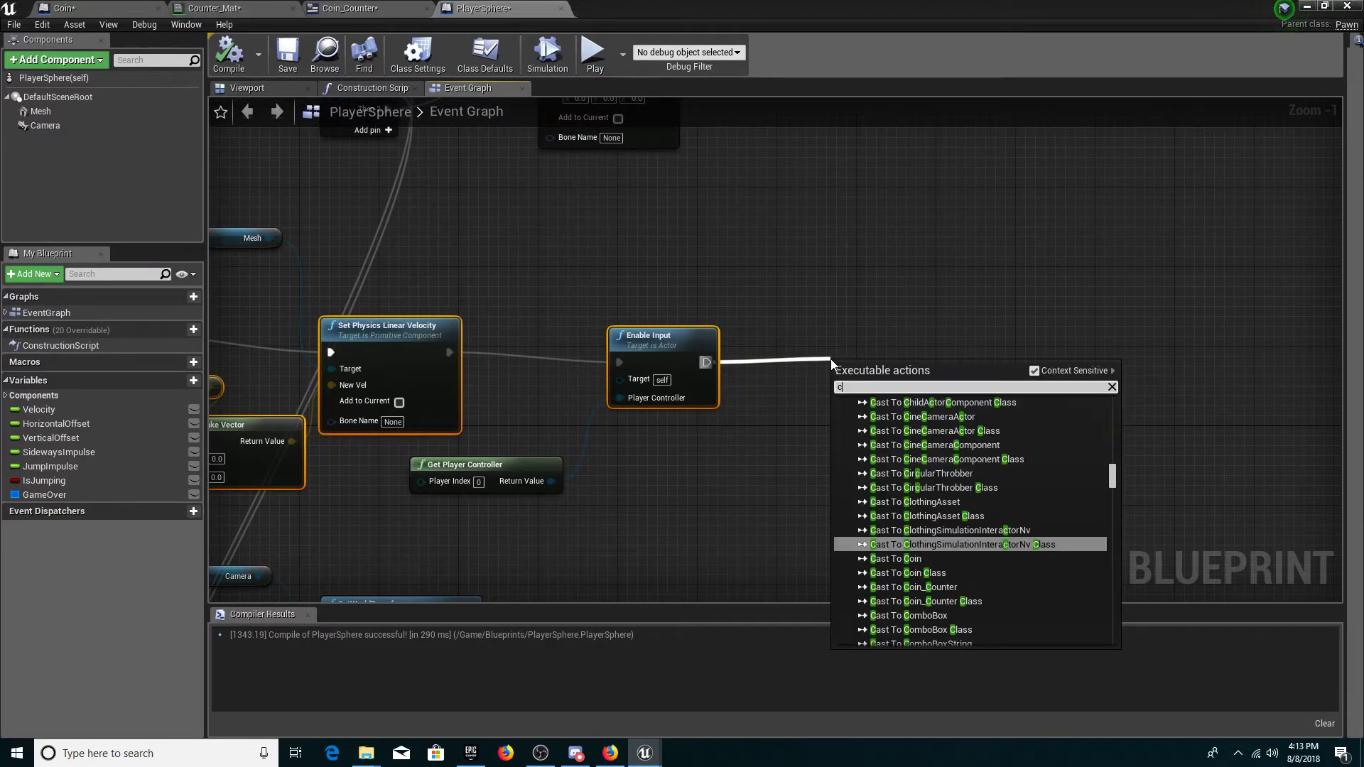
type("reate w")
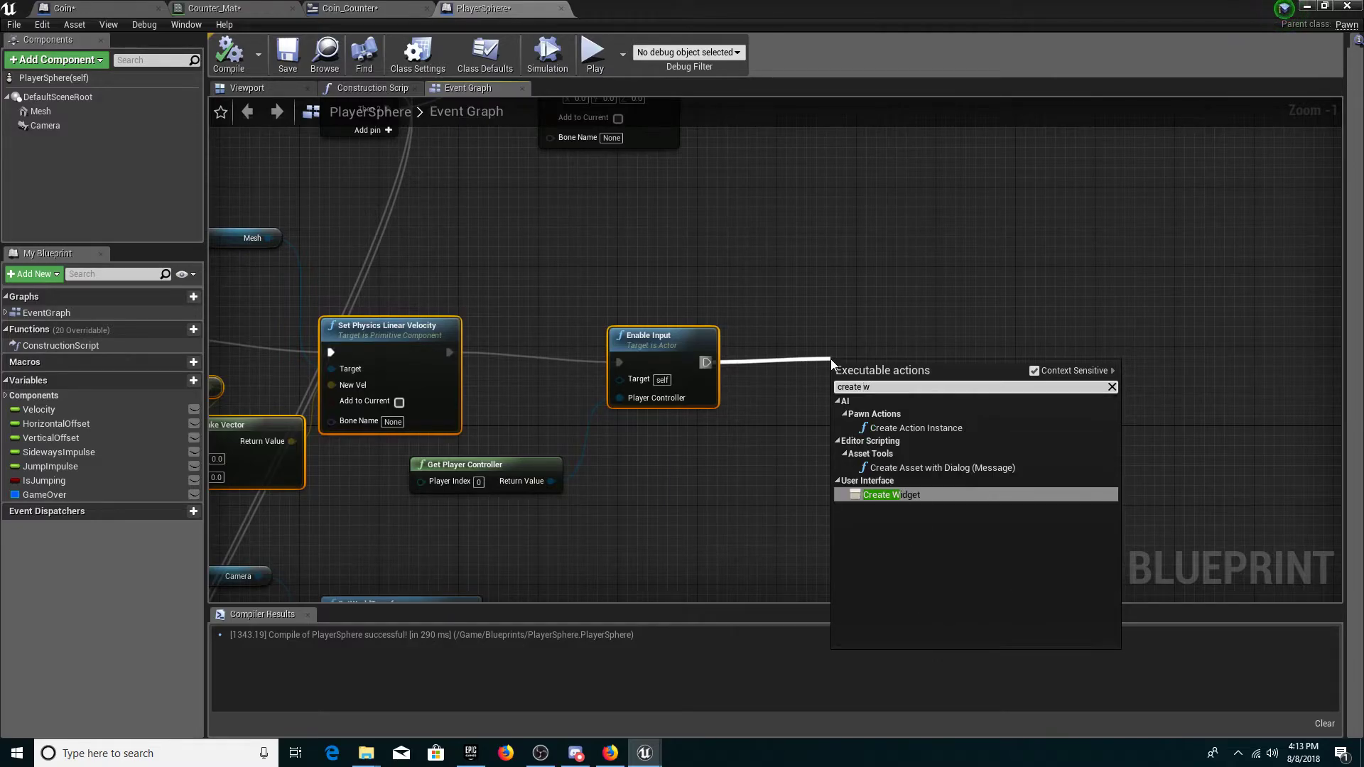
key("Return")
left_click_drag(884, 364, 921, 349)
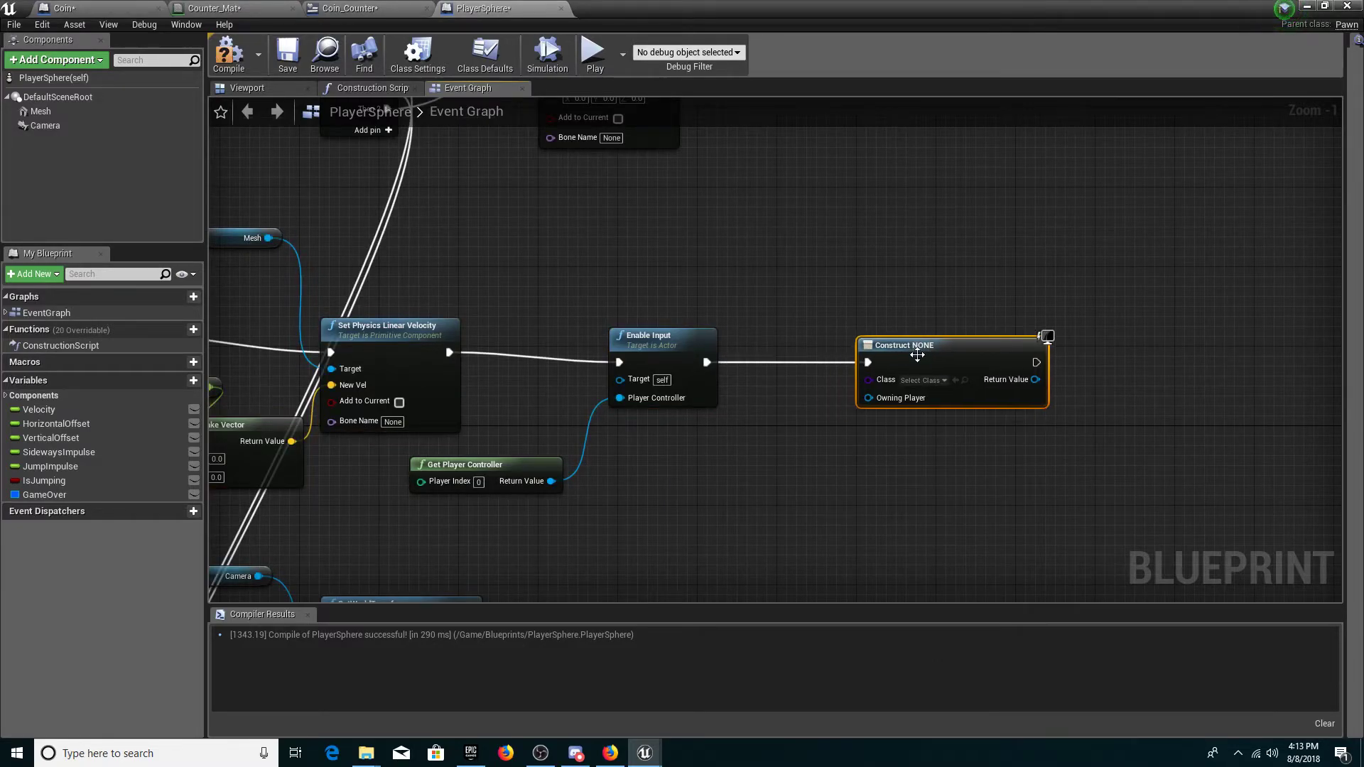
Feed the Create Widget node's Owning Player from a new Get Player Controller node placed below the execution line
left_click_drag(867, 398, 761, 490)
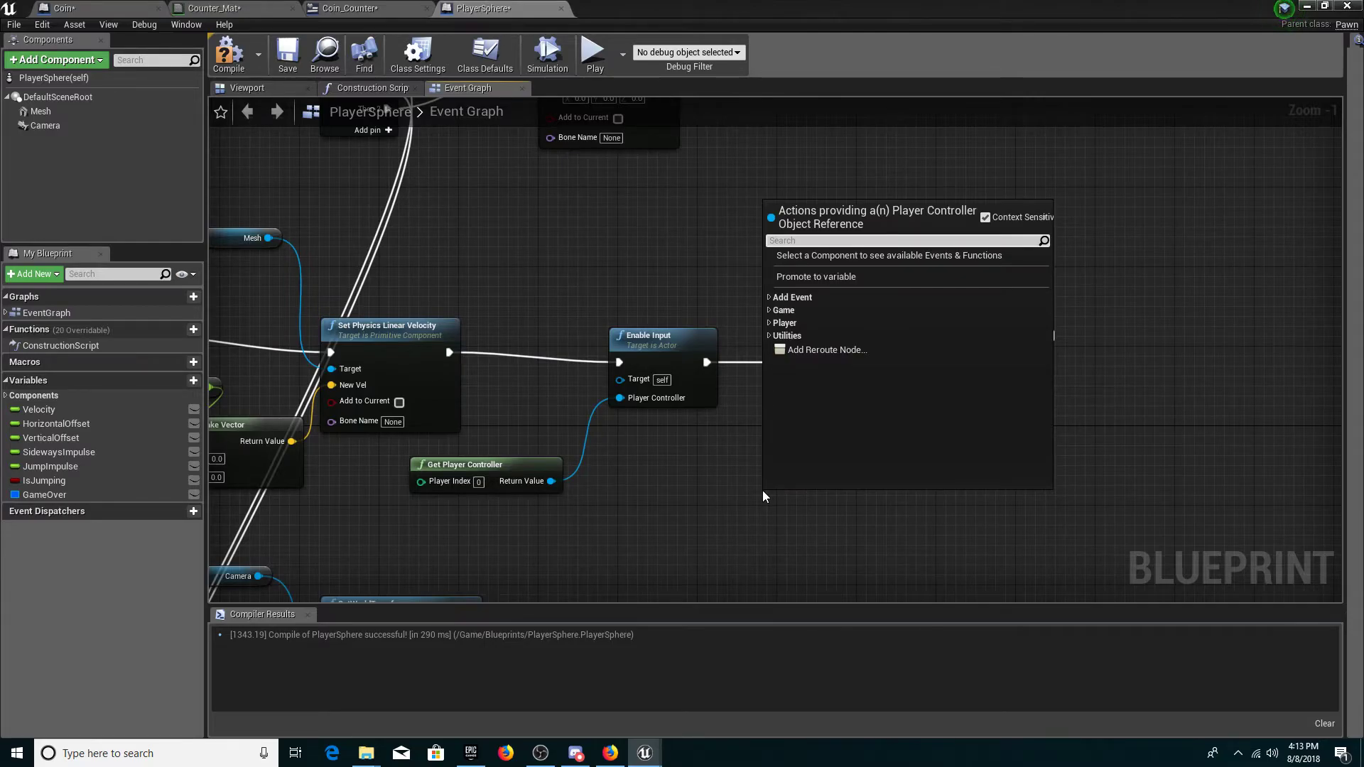
type("get p")
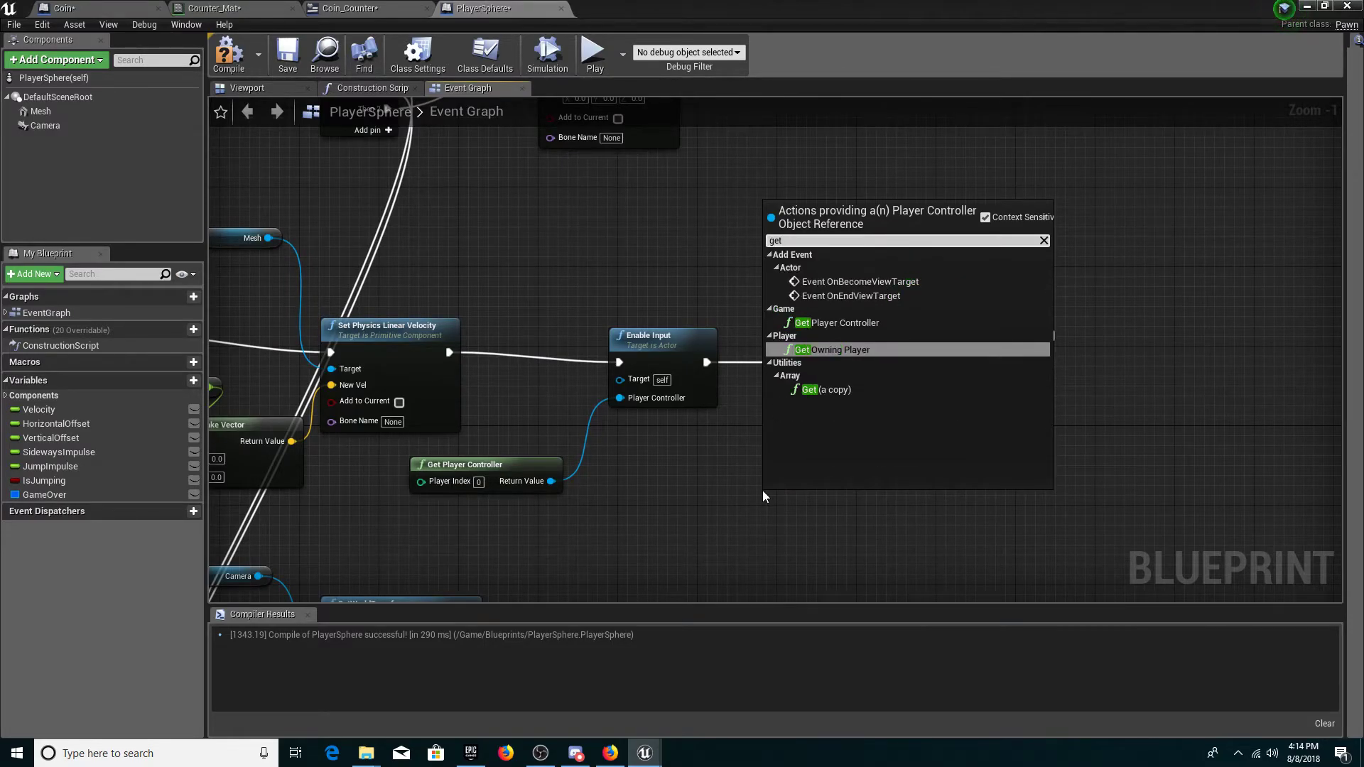
key("Up")
key("Return")
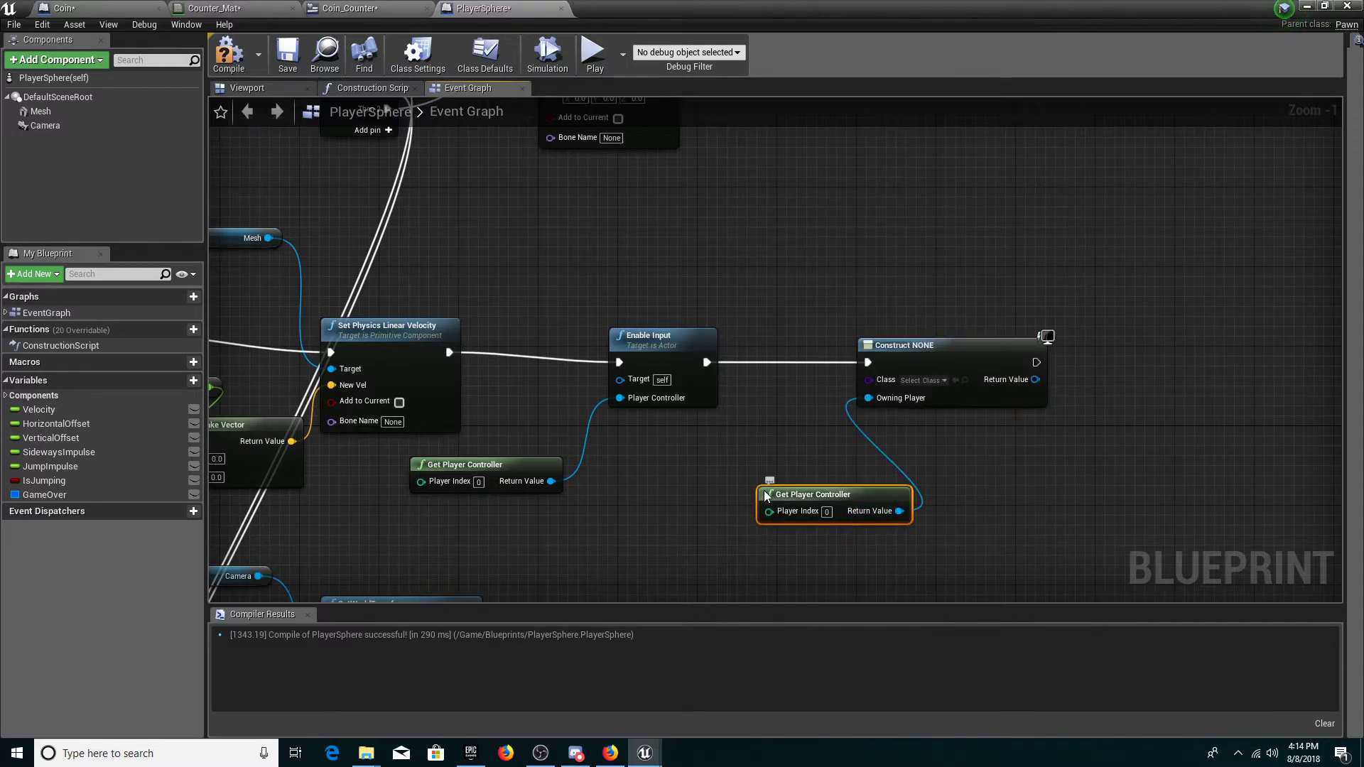
left_click_drag(783, 476, 714, 456)
Set the Create Widget node's class to Coin_Counter
right_click_drag(939, 437, 839, 425)
left_click(823, 368)
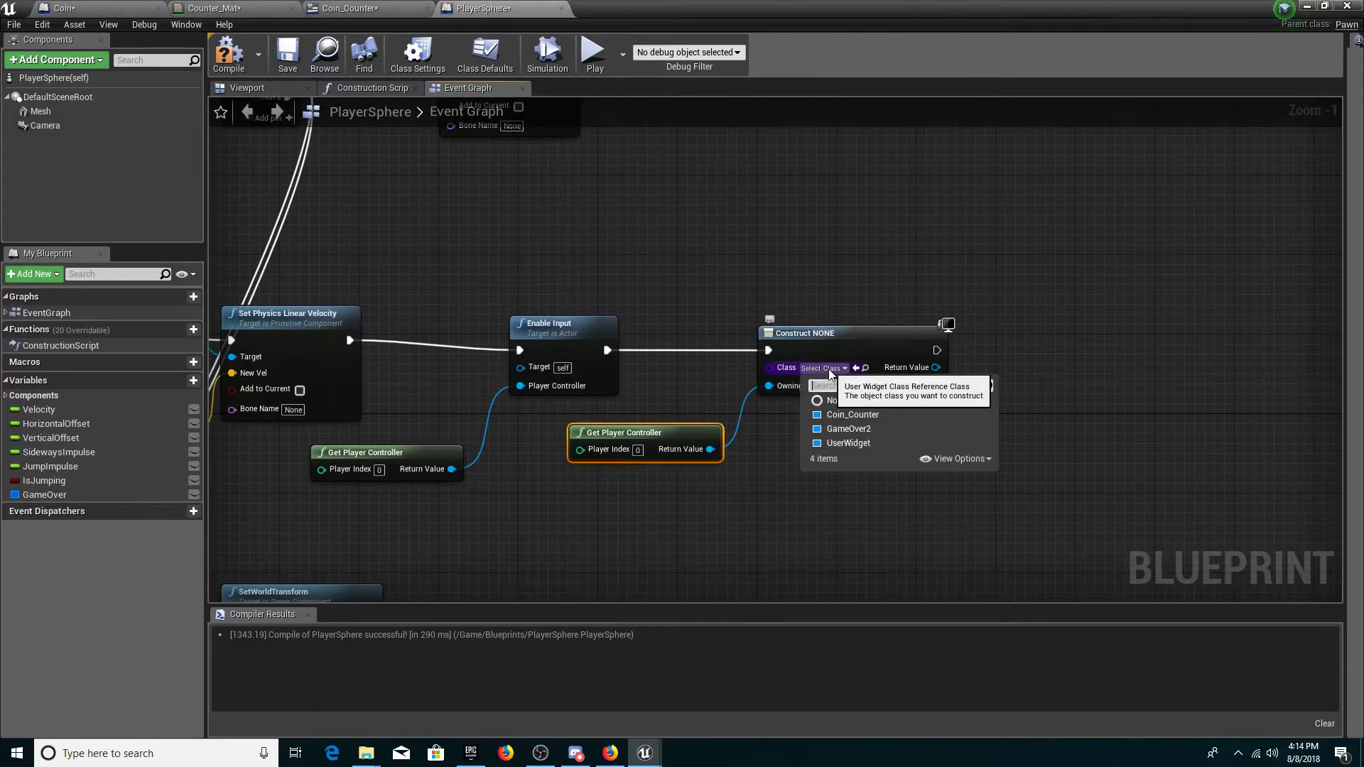
left_click(847, 414)
Promote the created widget's Return Value to a variable named CounterReference and align its SET node with the execution line
right_click_drag(941, 371, 792, 420)
right_click(798, 418)
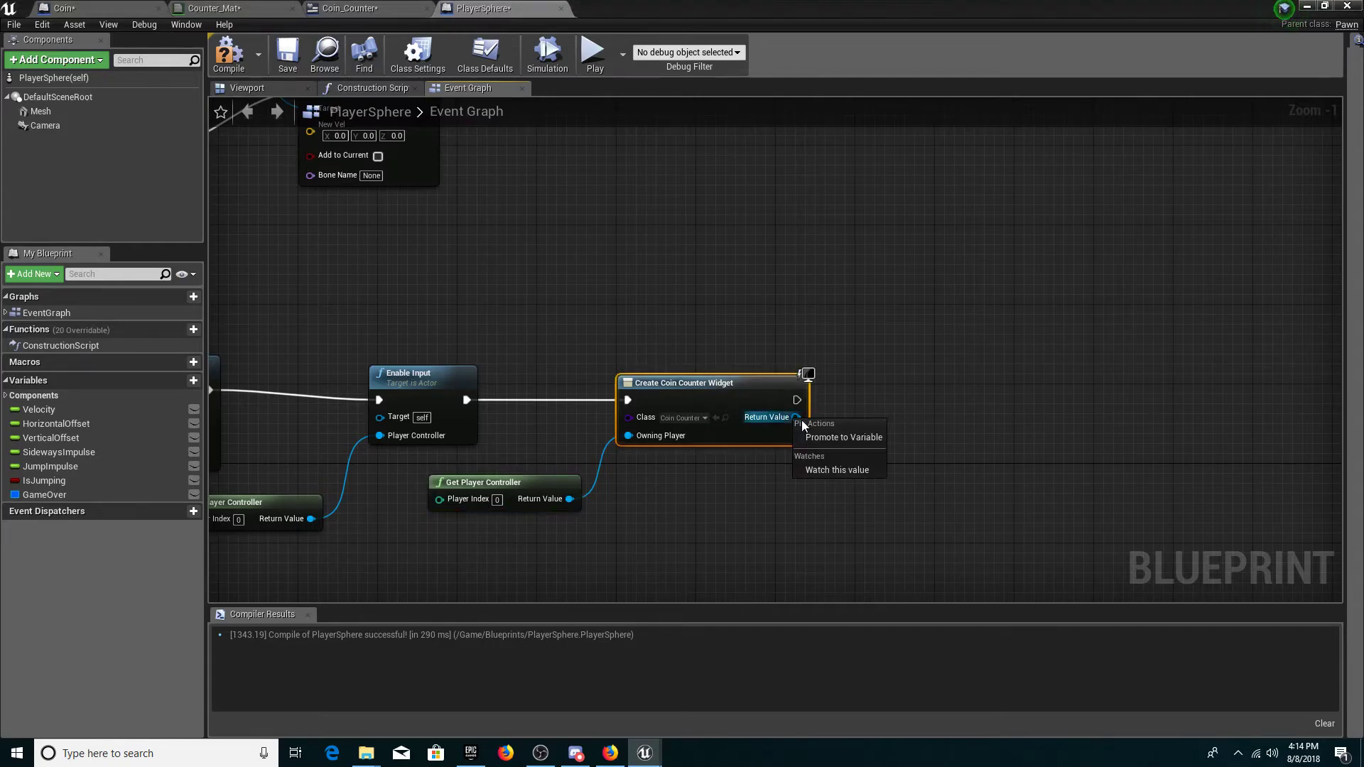
left_click(812, 438)
key("BackSpace")
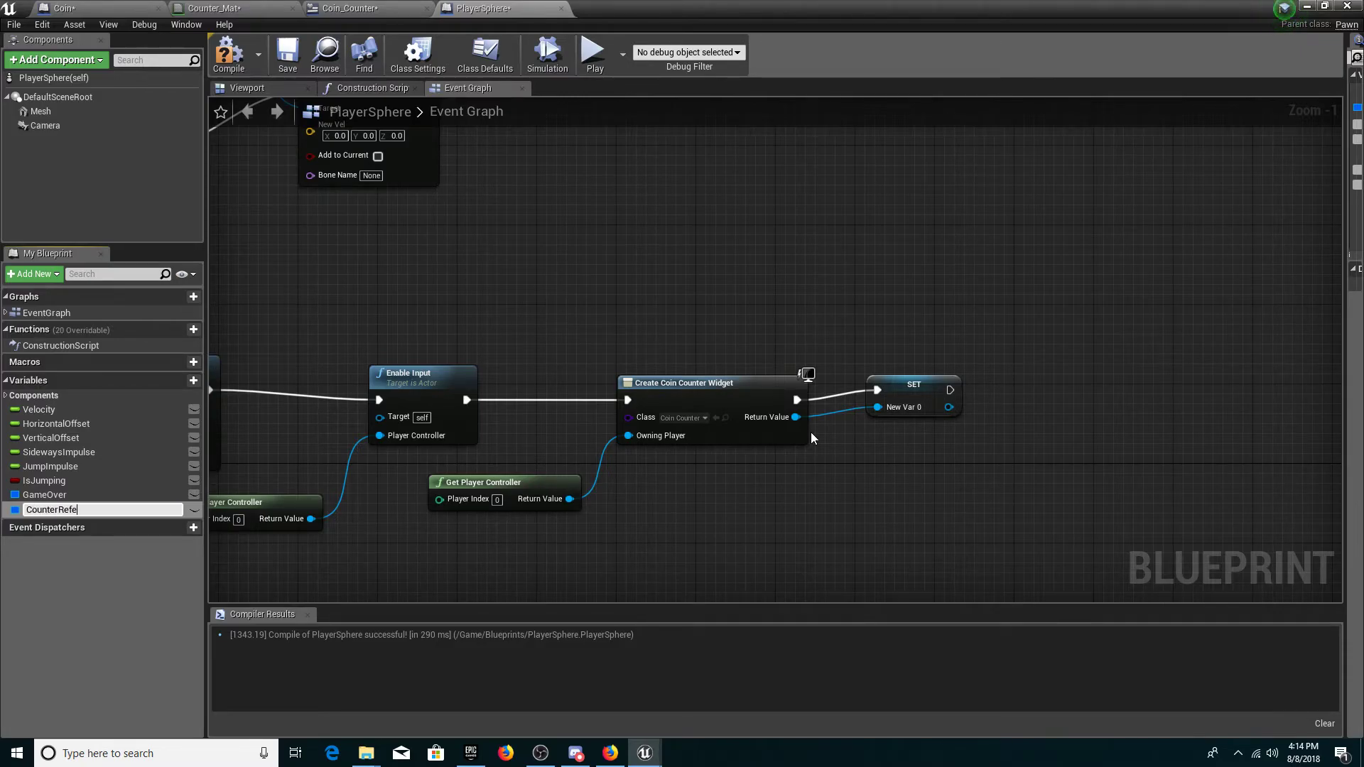
key("Return")
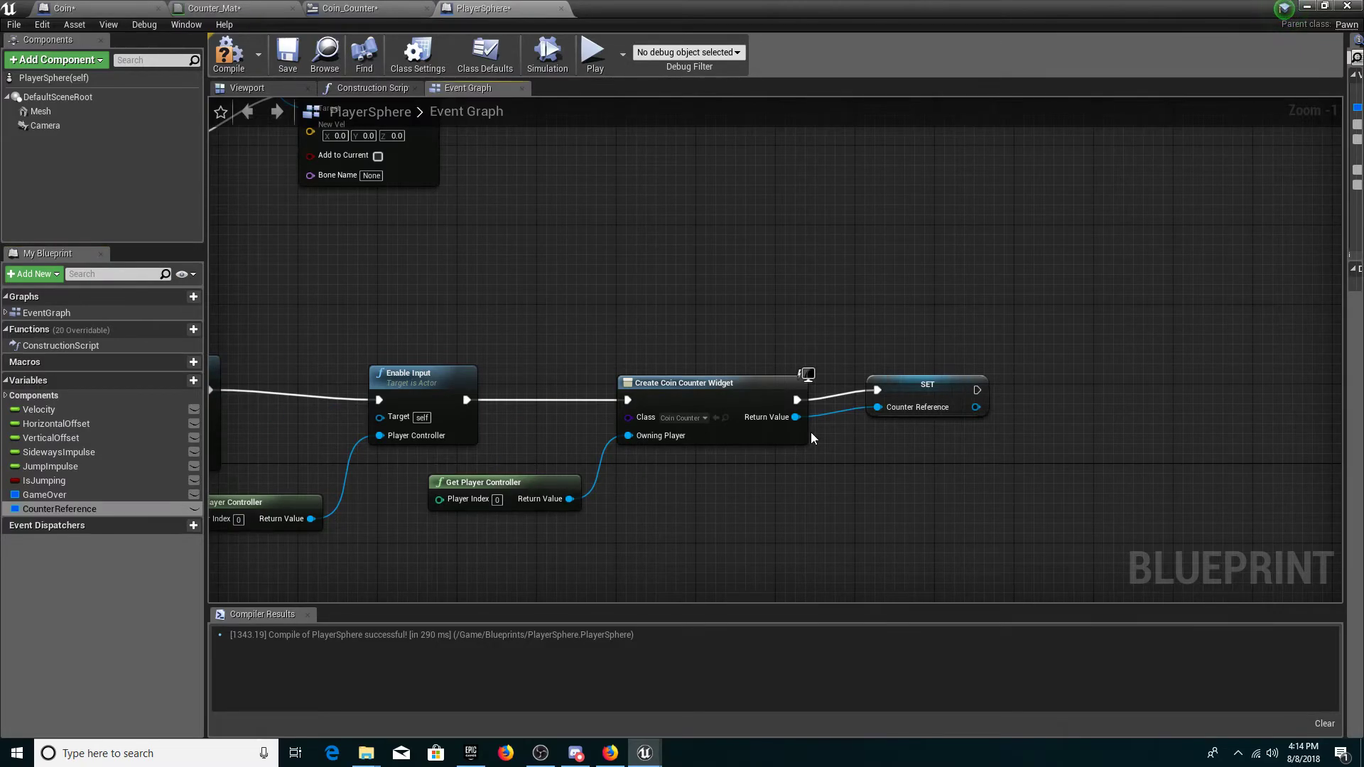
left_click(934, 390)
right_click_drag(934, 390, 533, 387)
scroll(677, 369, "up", 1)
left_click(513, 314)
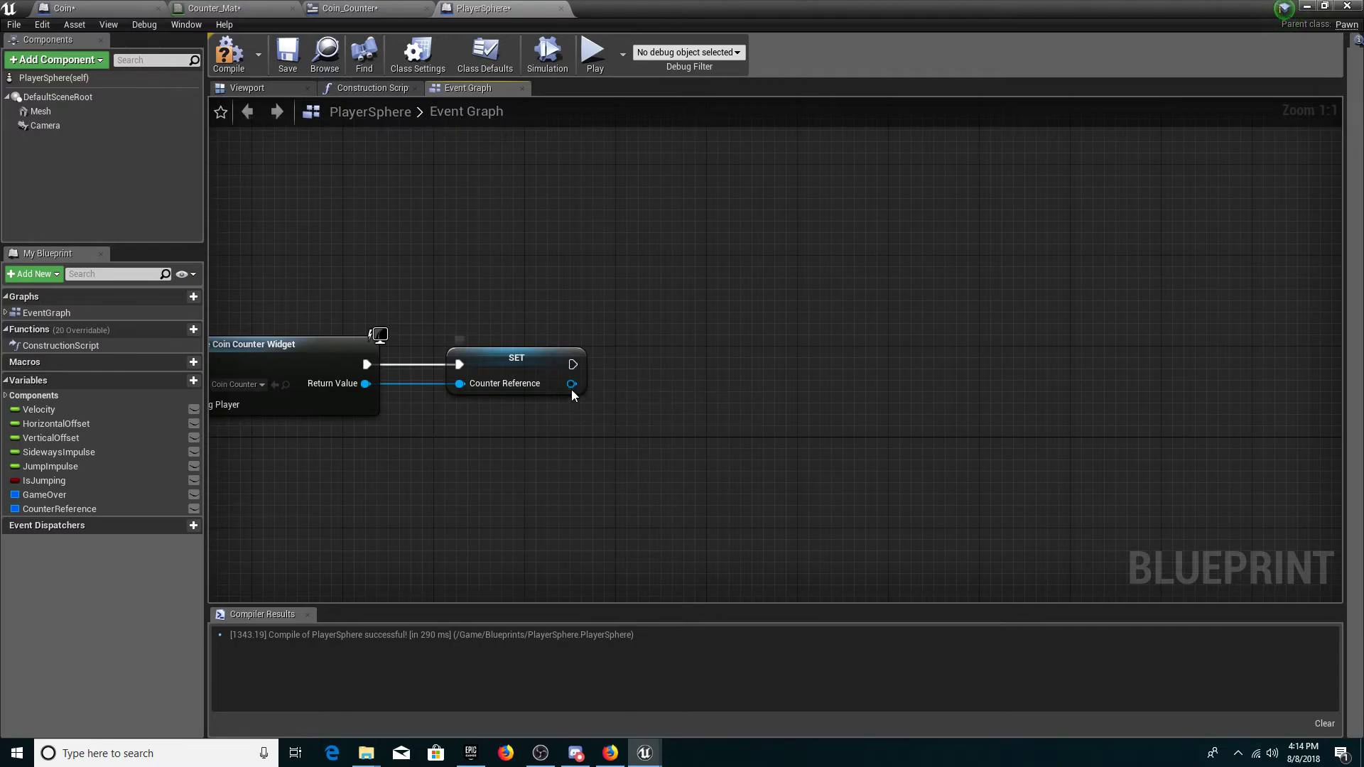
Compile PlayerSphere and briefly test-play the level to check for the coin counter
left_click(229, 53)
left_click(1324, 6)
left_click(709, 54)
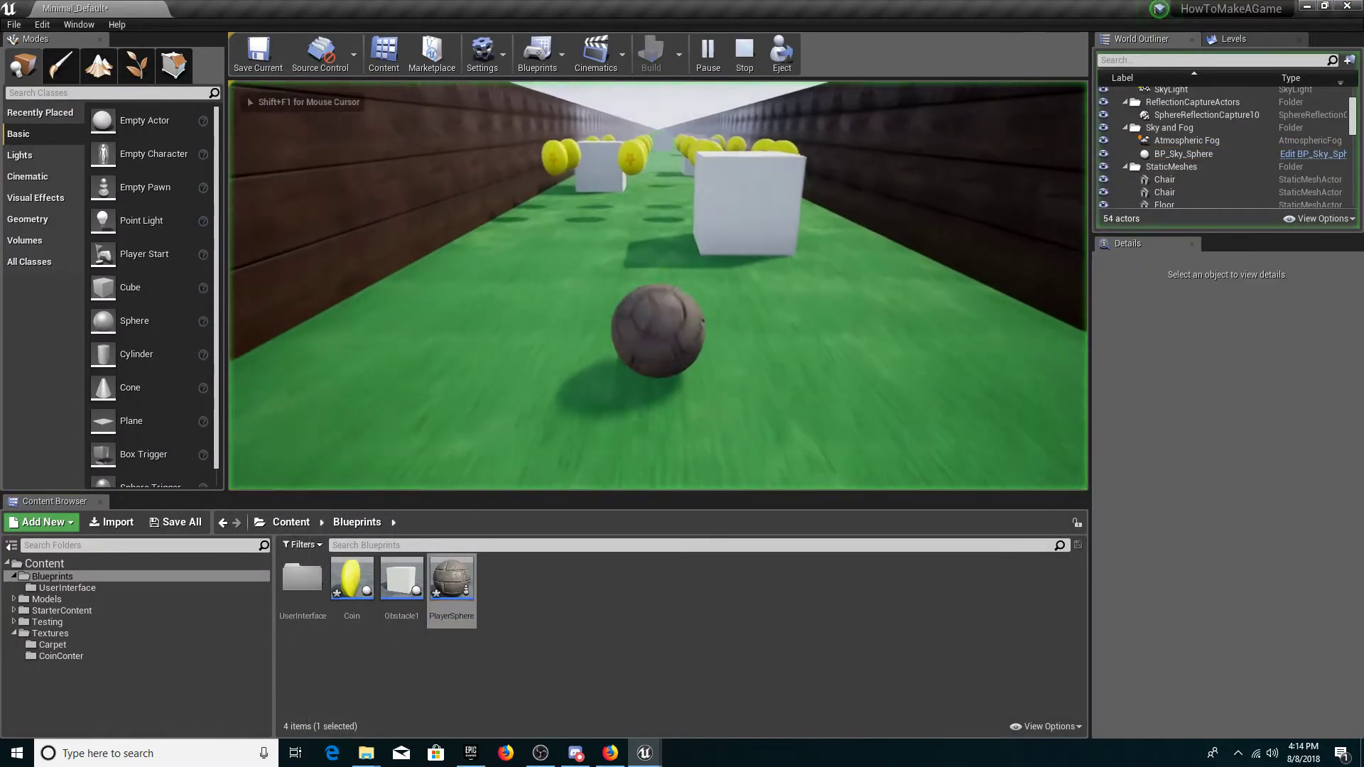
key("Escape")
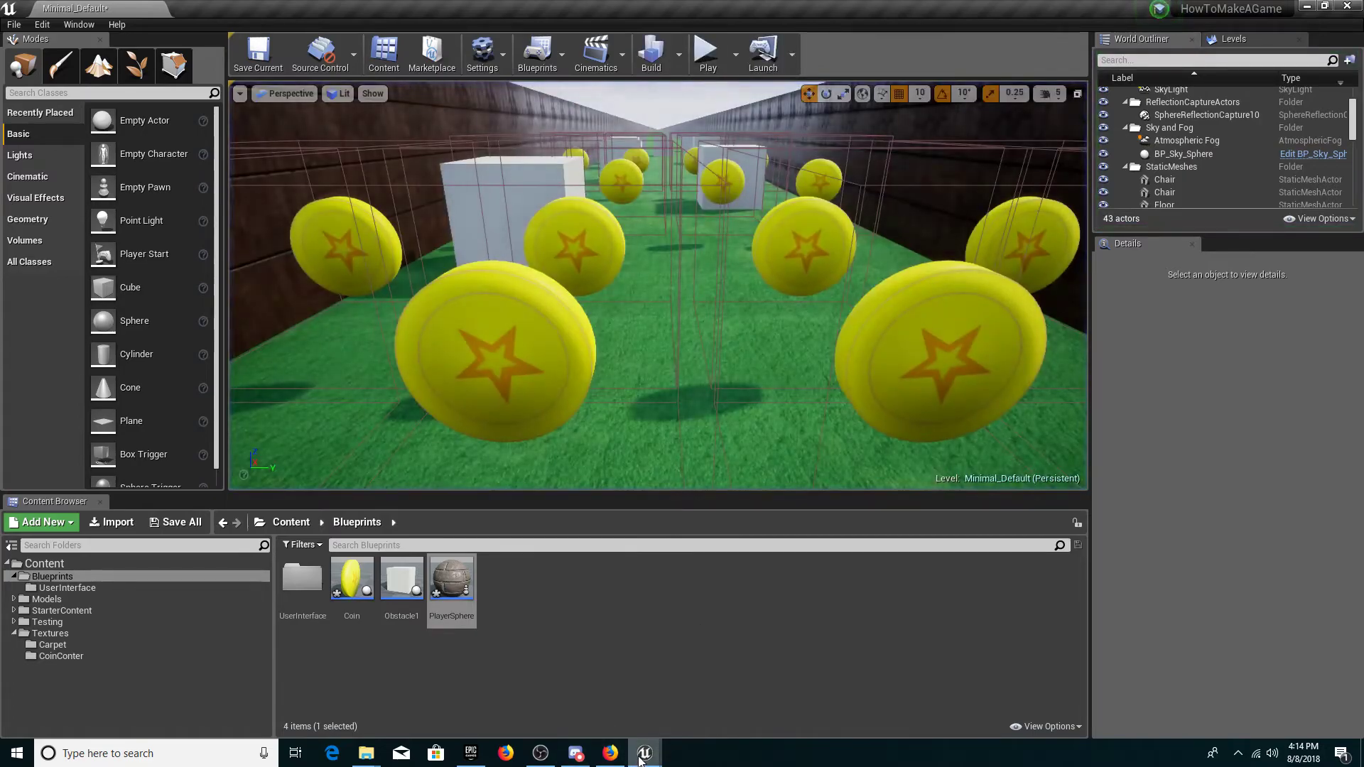
Return to the PlayerSphere graph and add an Add to Viewport node targeting the SET node's Counter Reference output
mouse_move(644, 753)
left_click(739, 702)
scroll(668, 540, "up", 2)
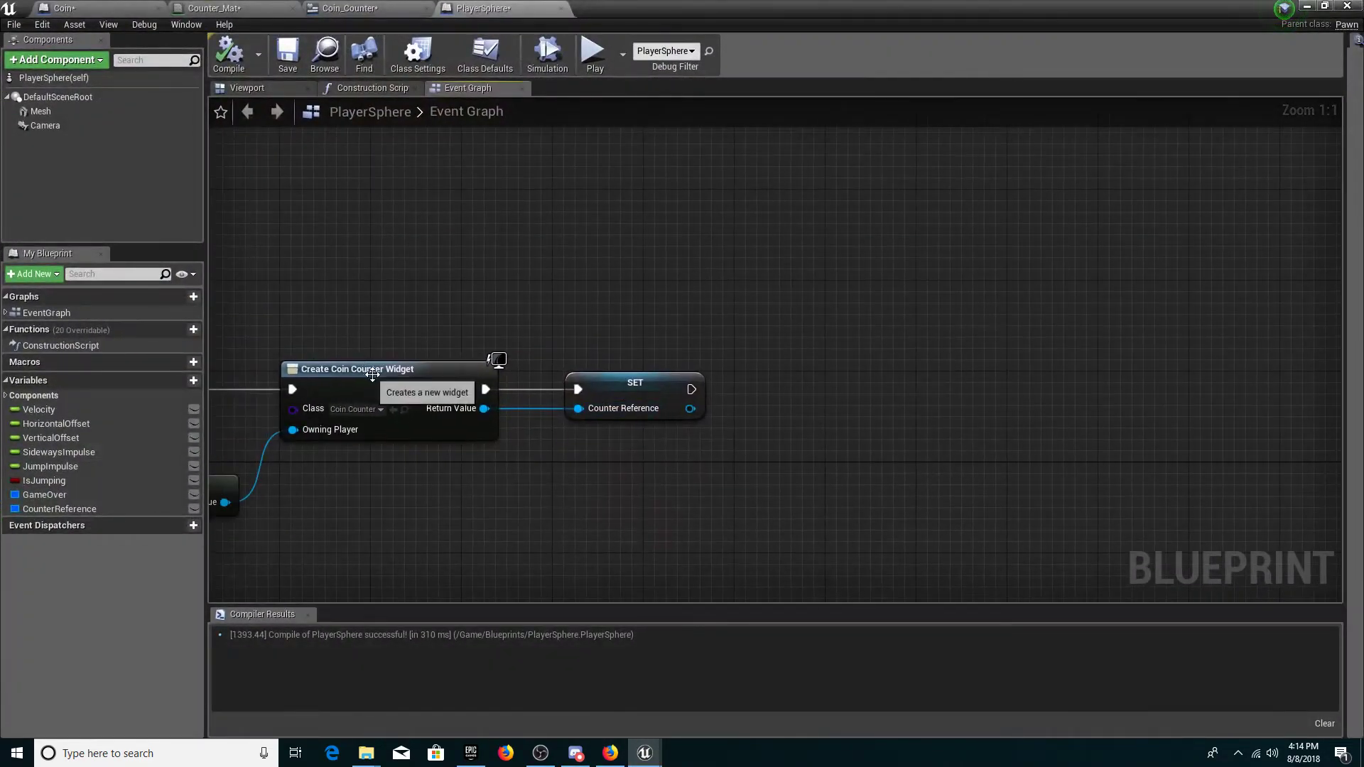
left_click_drag(305, 303, 750, 518)
left_click(750, 519)
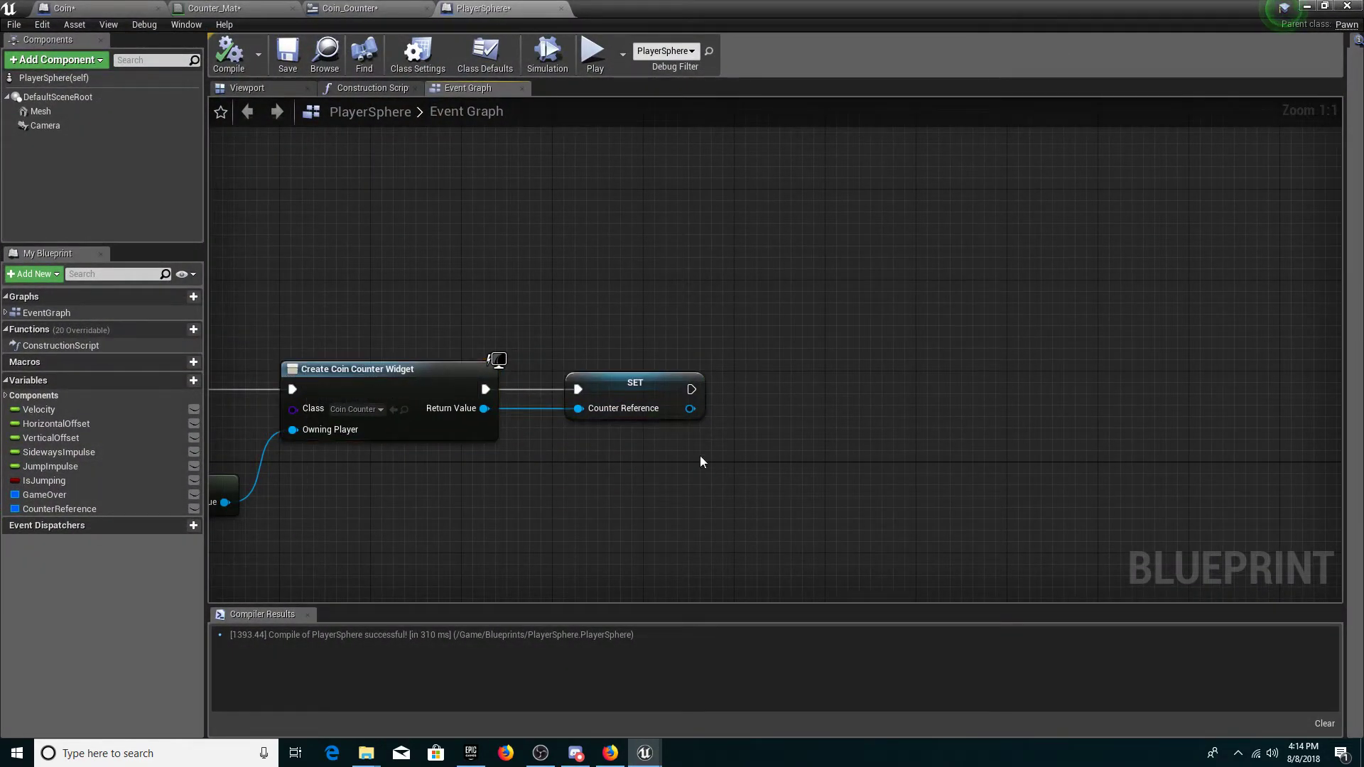
right_click(693, 410)
left_click_drag(690, 409, 762, 405)
type("add to")
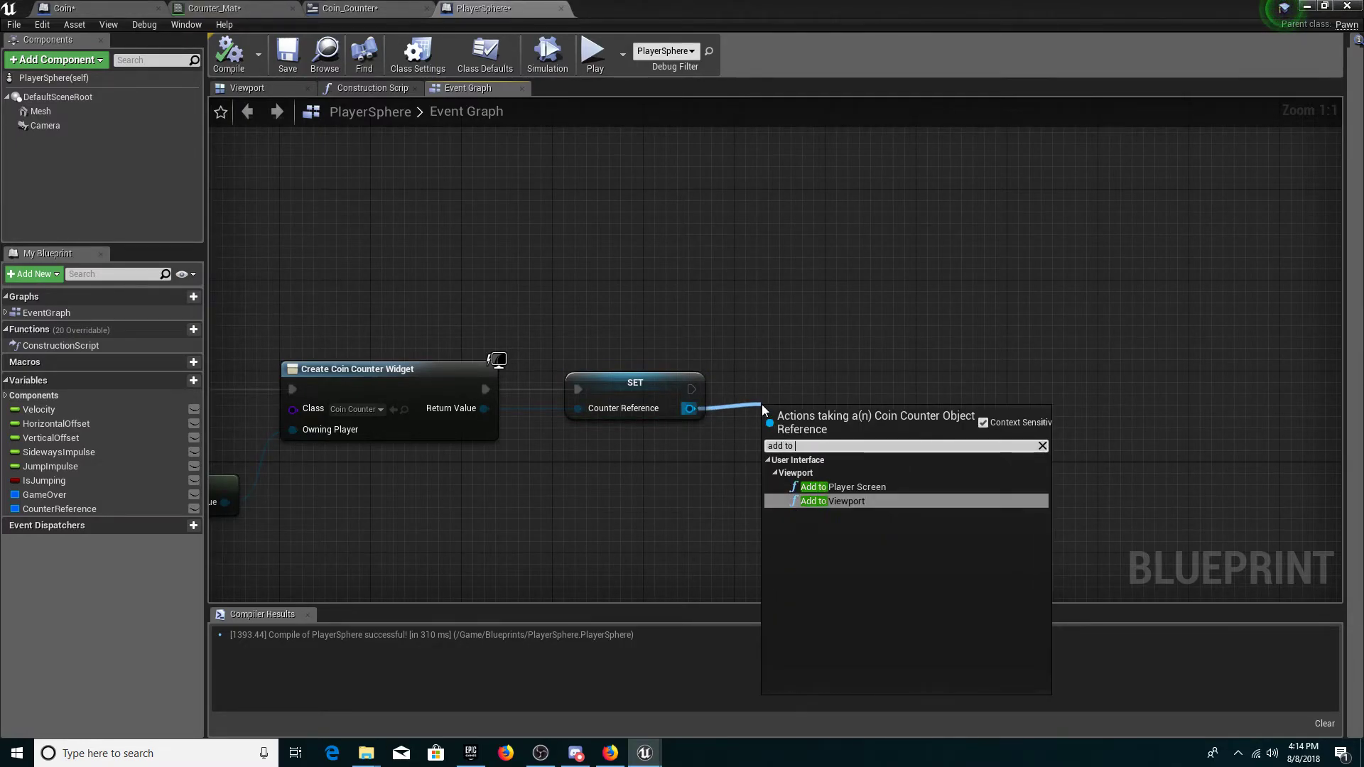
key("Return")
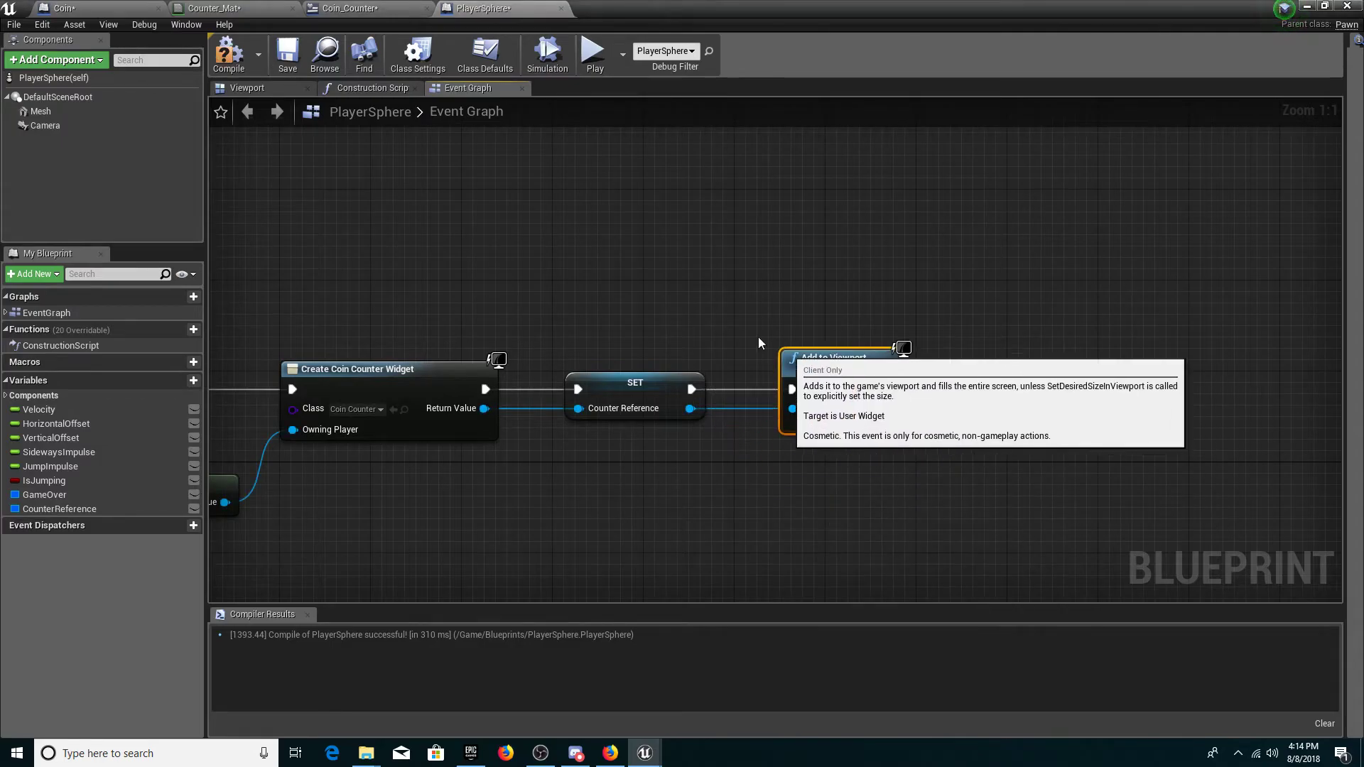
Recompile PlayerSphere and play the level to check the on-screen coin counter
left_click(229, 56)
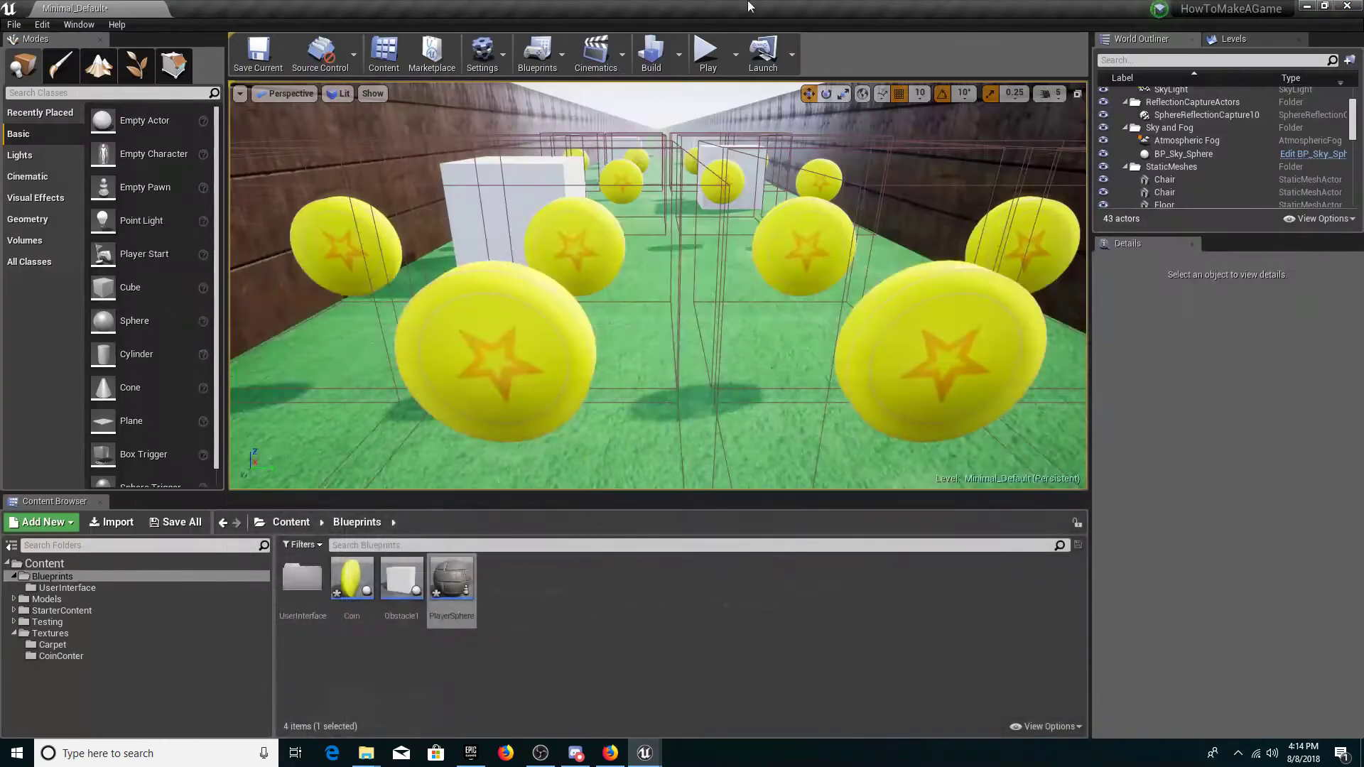
key("alt+p")
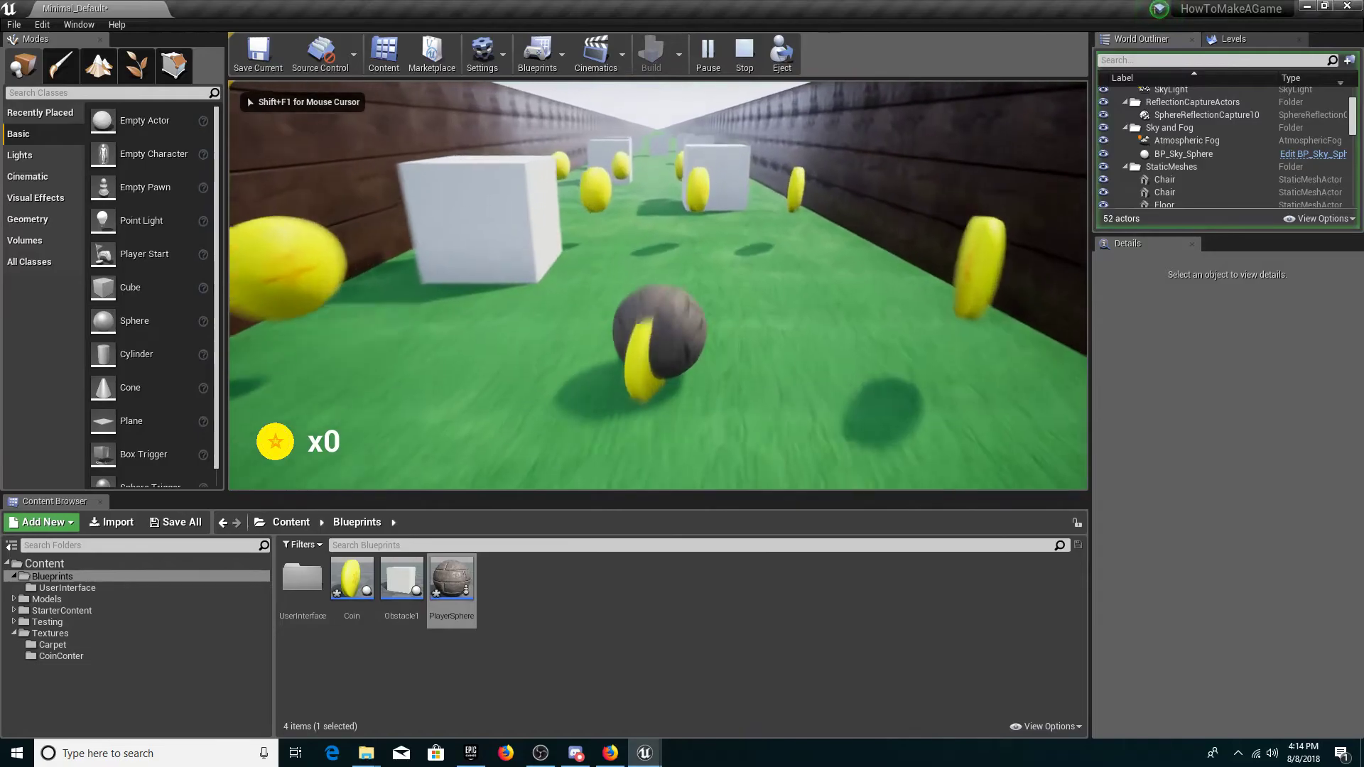
key("Escape")
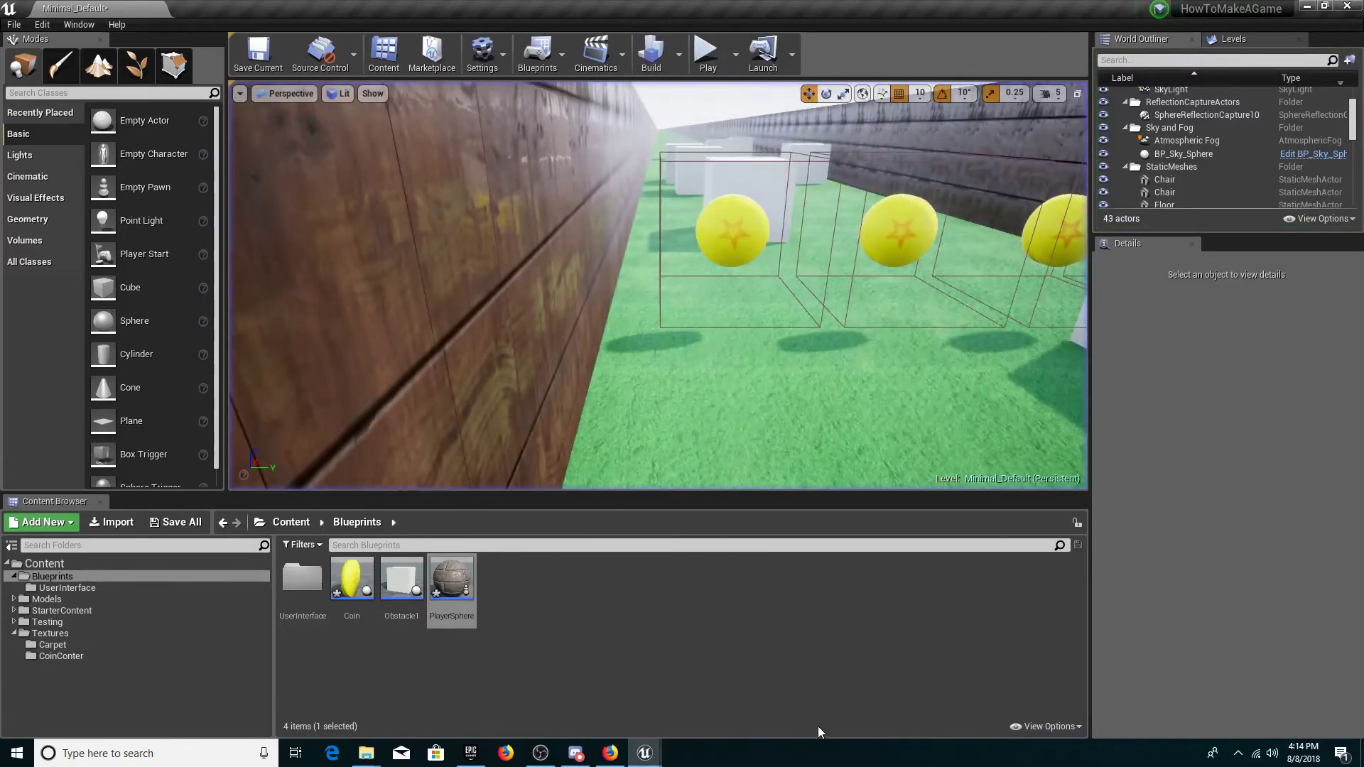
Make the IncreaseCoins event call Increment Coins on a Counter Reference getter in the PlayerSphere graph
mouse_move(645, 753)
left_click(739, 684)
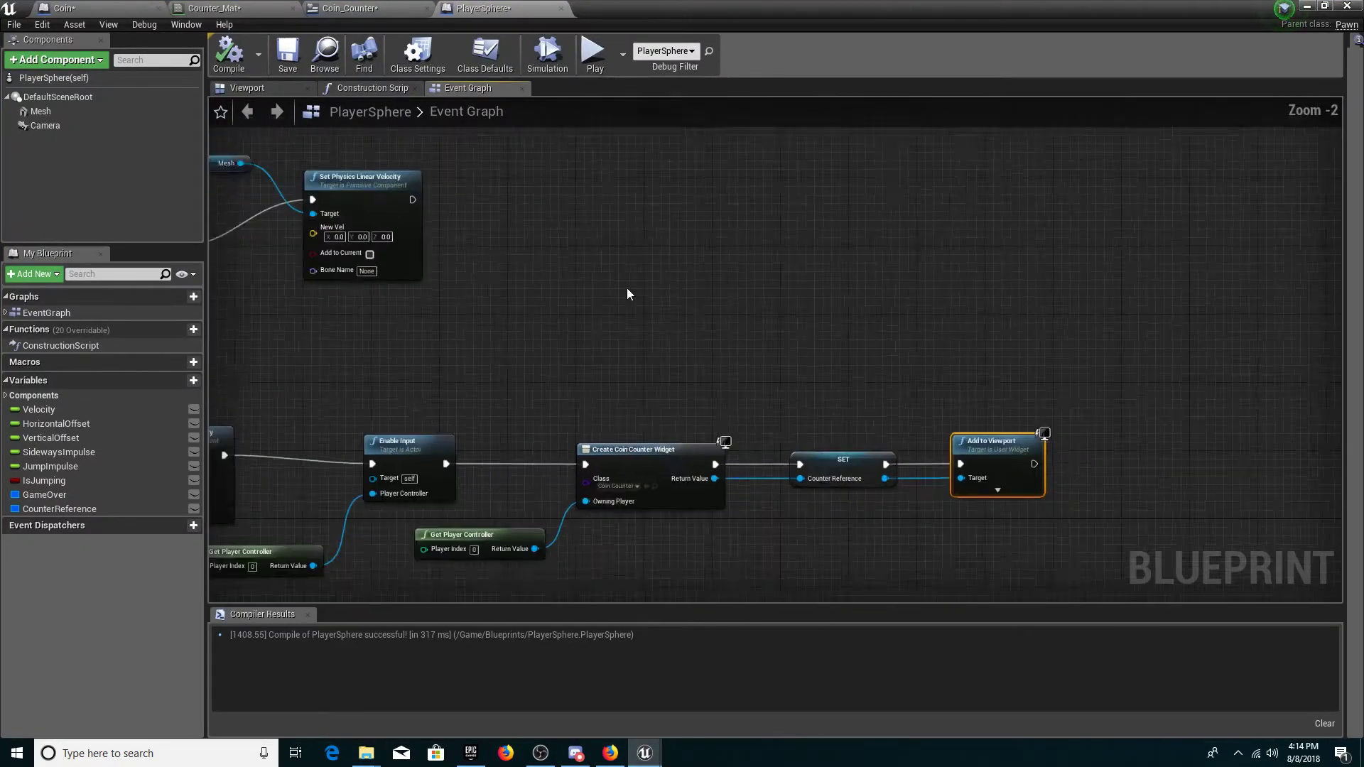
right_click_drag(517, 314, 808, 369)
right_click_drag(436, 338, 594, 384)
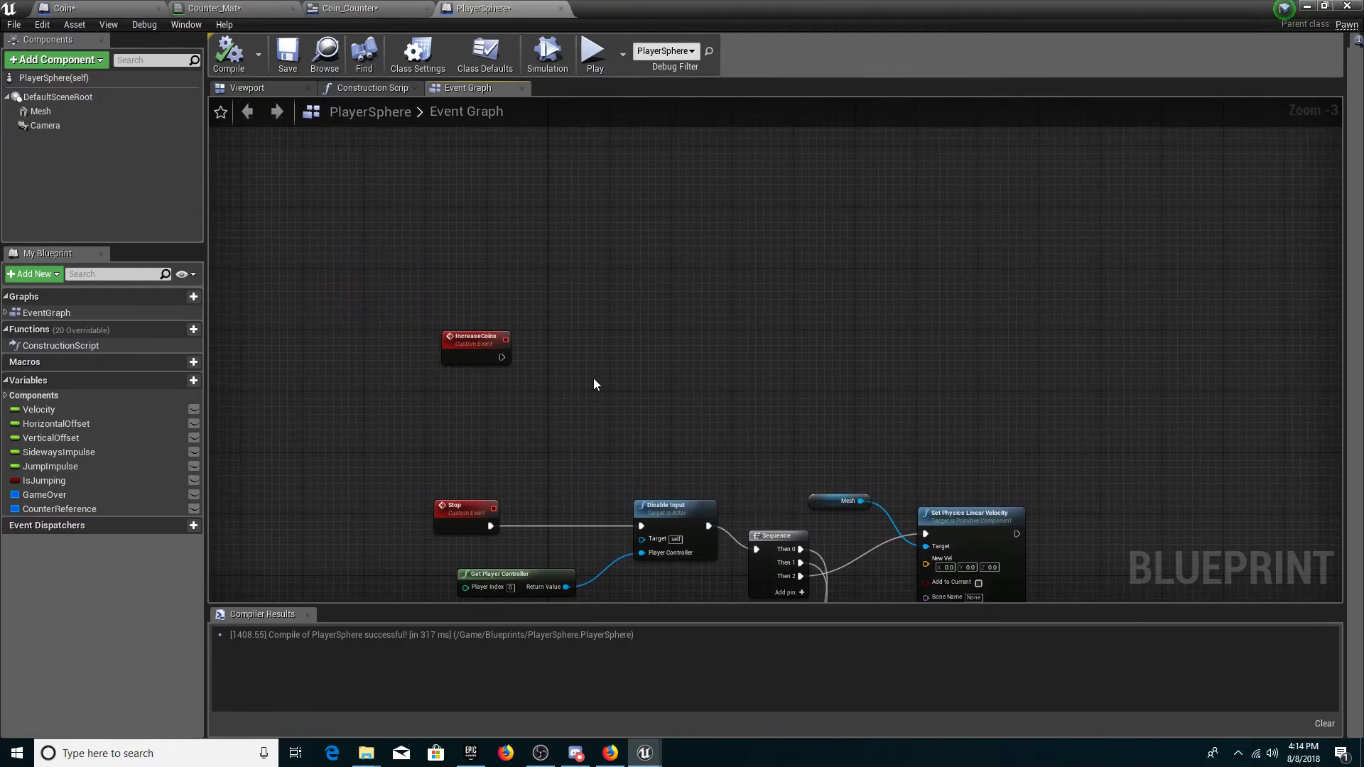
scroll(582, 373, "up", 3)
left_click_drag(37, 508, 425, 413)
left_click(446, 411)
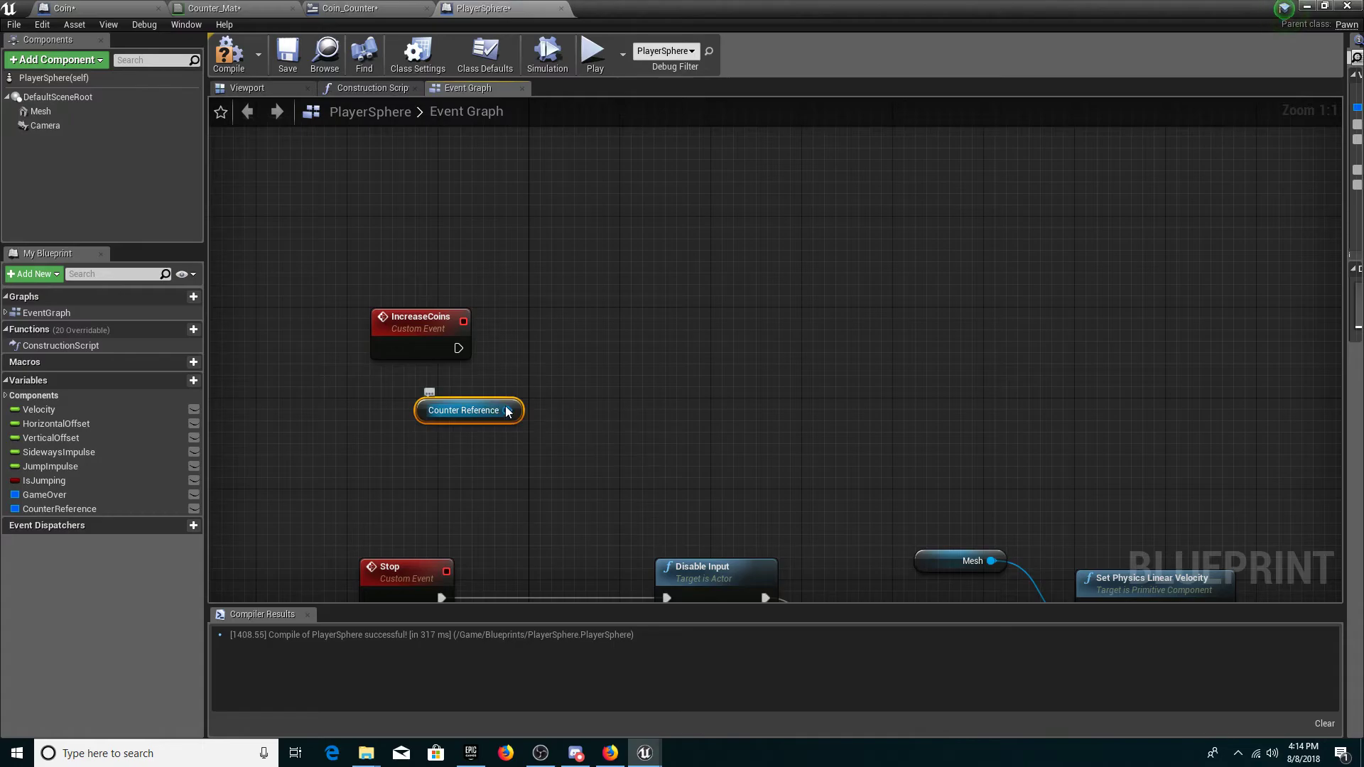
left_click_drag(558, 342, 462, 352)
type("inc")
key("Return")
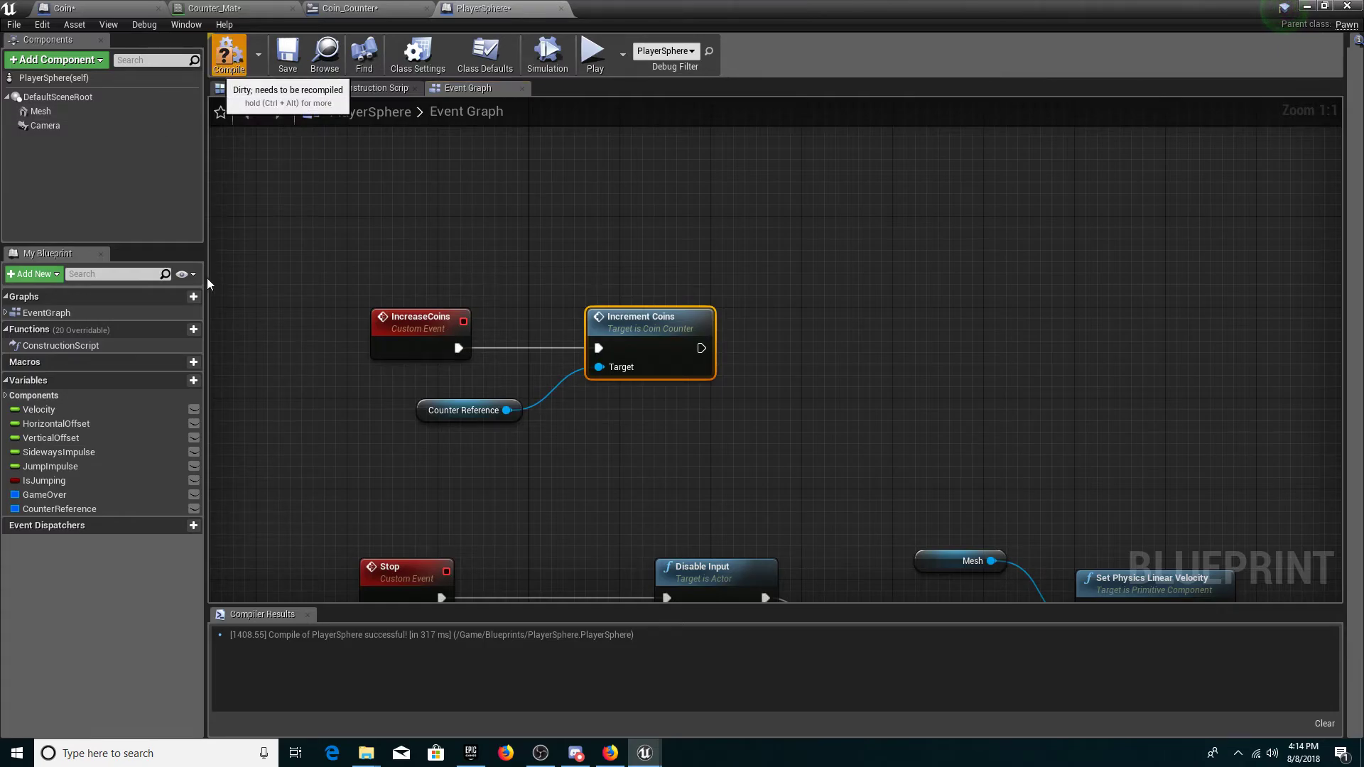
Compile PlayerSphere with the IncreaseCoins call and play the level to test coin collection
left_click(228, 53)
left_click(1304, 6)
left_click(710, 53)
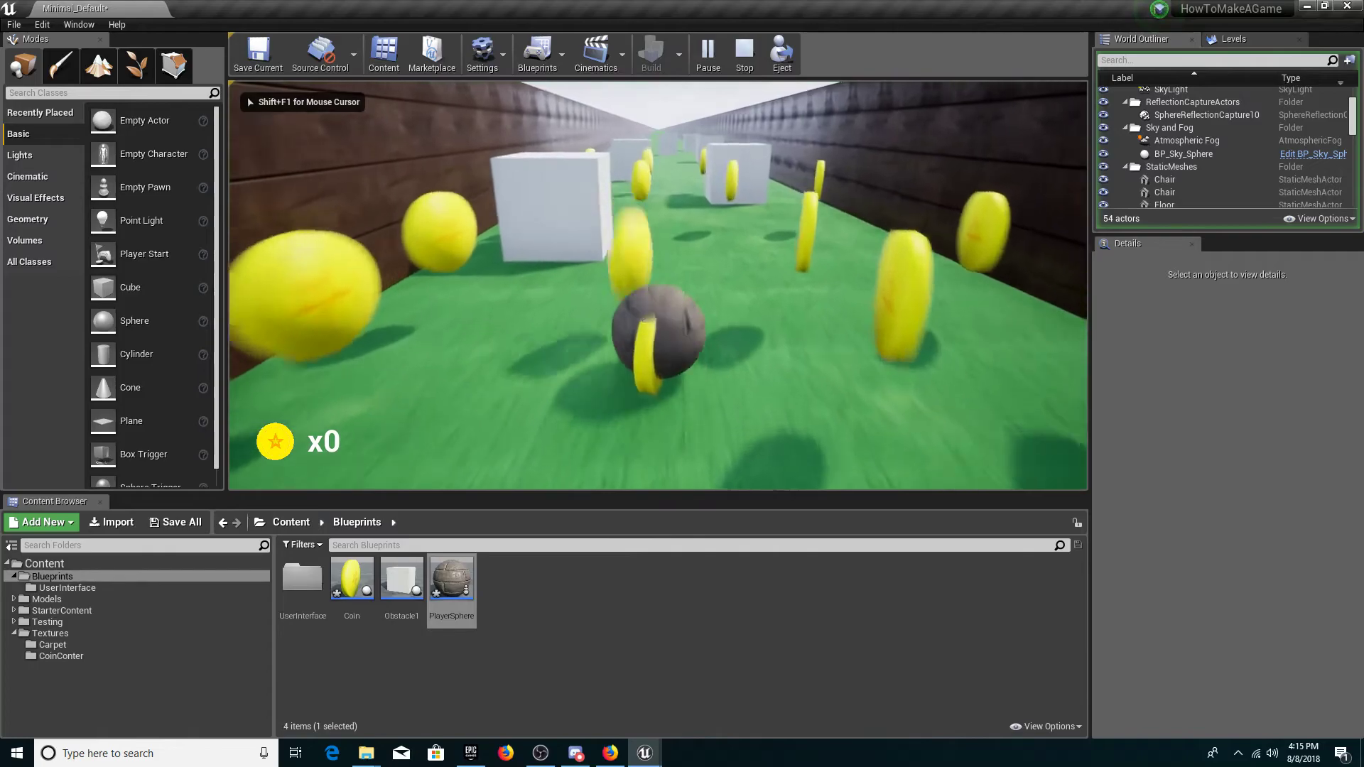
Stop the play session and review the IncreaseCoins event's call to Increment Coins in the PlayerSphere graph
key("Escape")
mouse_move(644, 752)
left_click(789, 694)
left_click_drag(357, 248, 512, 364)
left_click(490, 359)
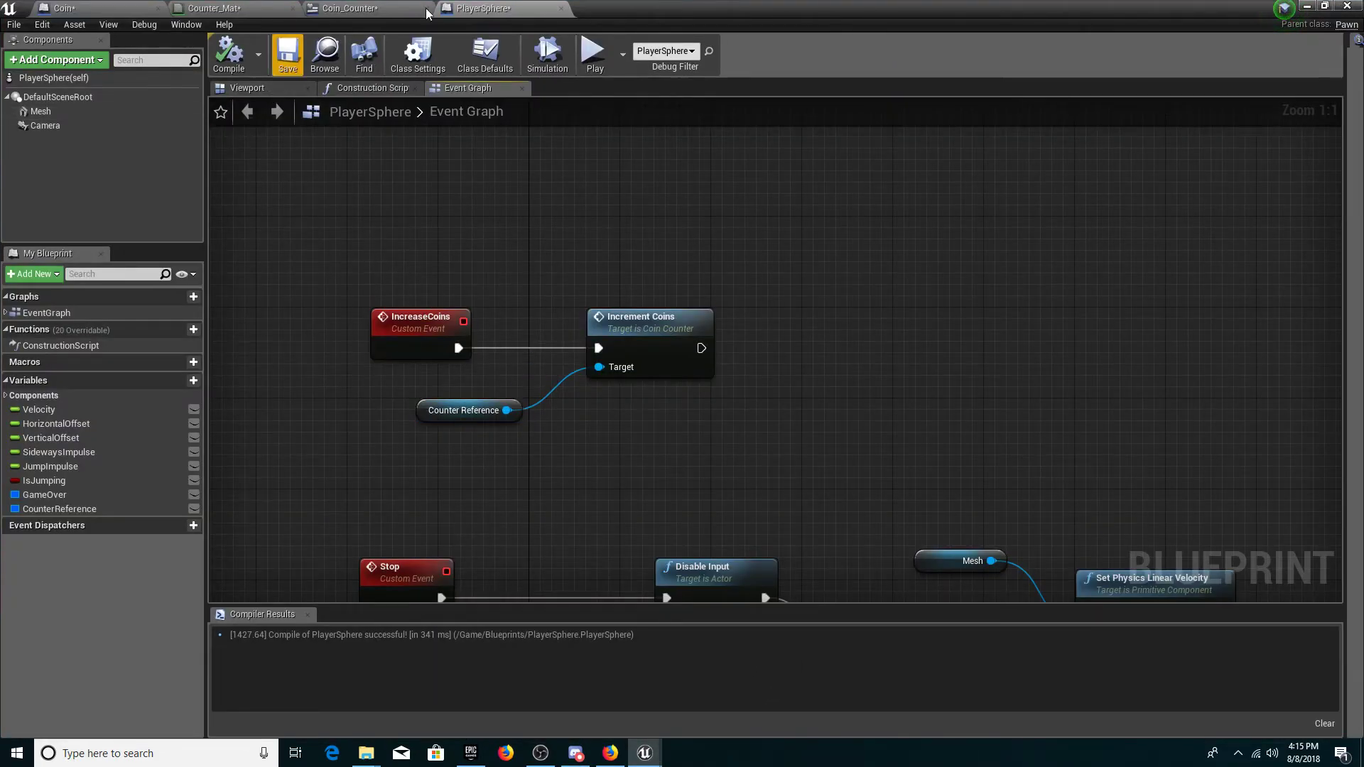
left_click(1309, 6)
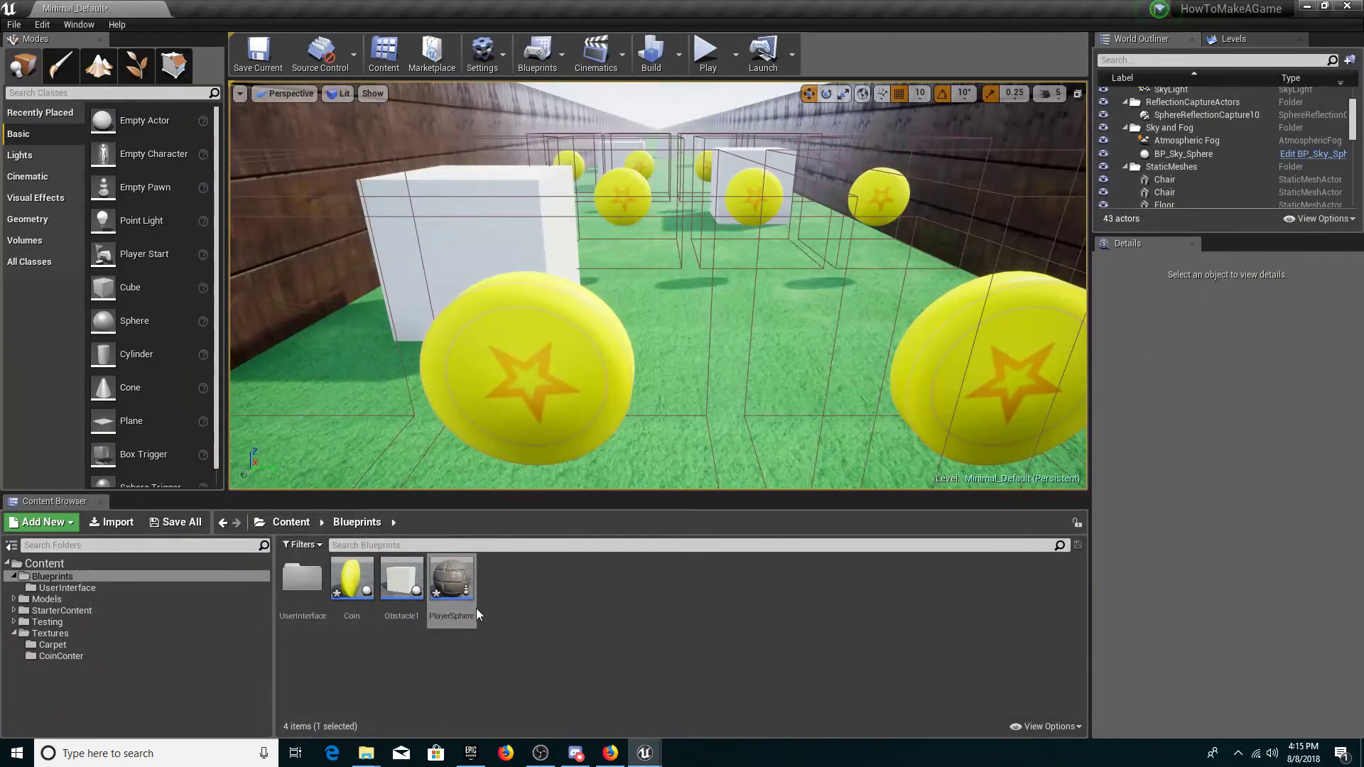
Open the Coin blueprint's event graph and move DestroyActor with its Self node farther from the Branch to make room
double_click(351, 586)
right_click_drag(505, 372, 739, 394)
right_click_drag(360, 443, 564, 407)
scroll(564, 408, "up", 2)
right_click_drag(668, 405, 527, 472)
right_click_drag(807, 411, 970, 491)
right_click_drag(437, 368, 281, 135)
right_click_drag(305, 420, 530, 341)
left_click_drag(240, 294, 1229, 501)
left_click(1228, 490)
right_click_drag(1225, 477, 880, 508)
scroll(1092, 388, "up", 2)
right_click_drag(1092, 388, 913, 441)
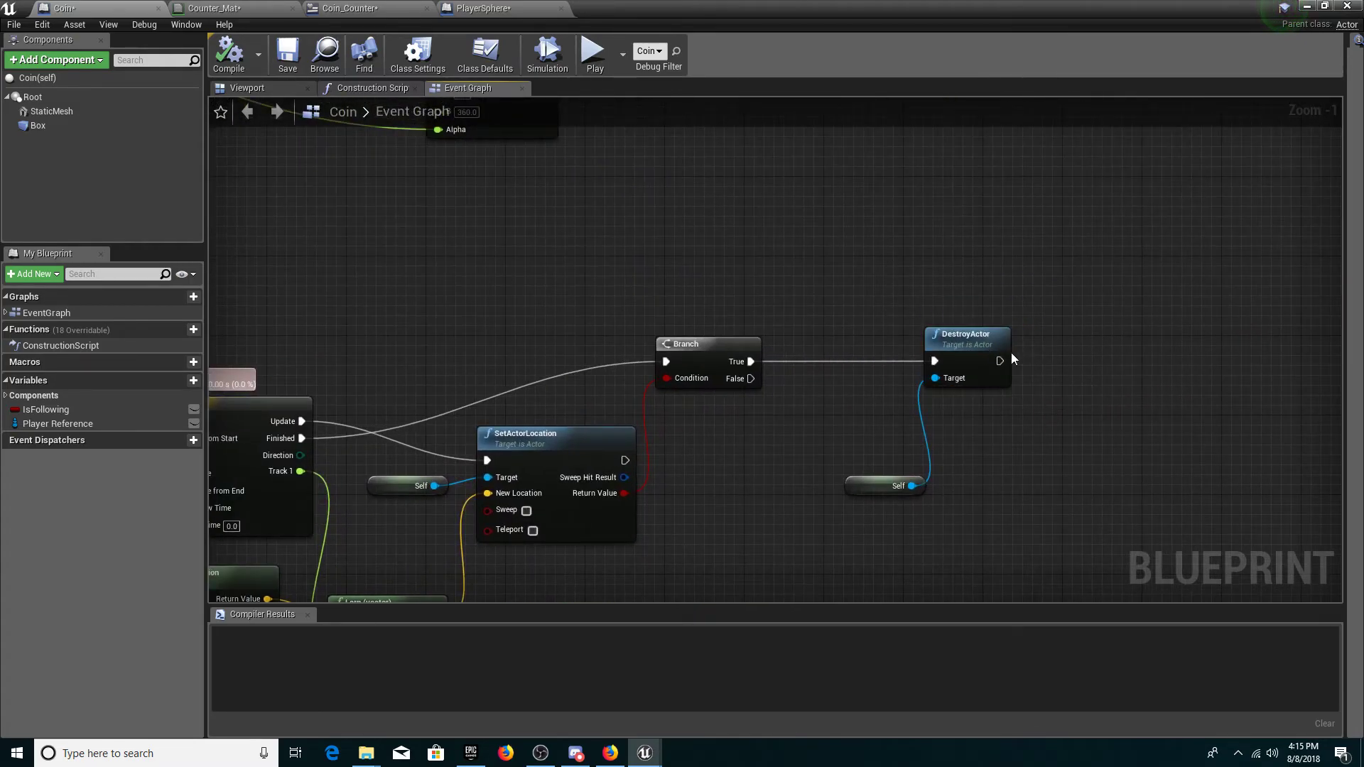
right_click_drag(982, 296, 893, 313)
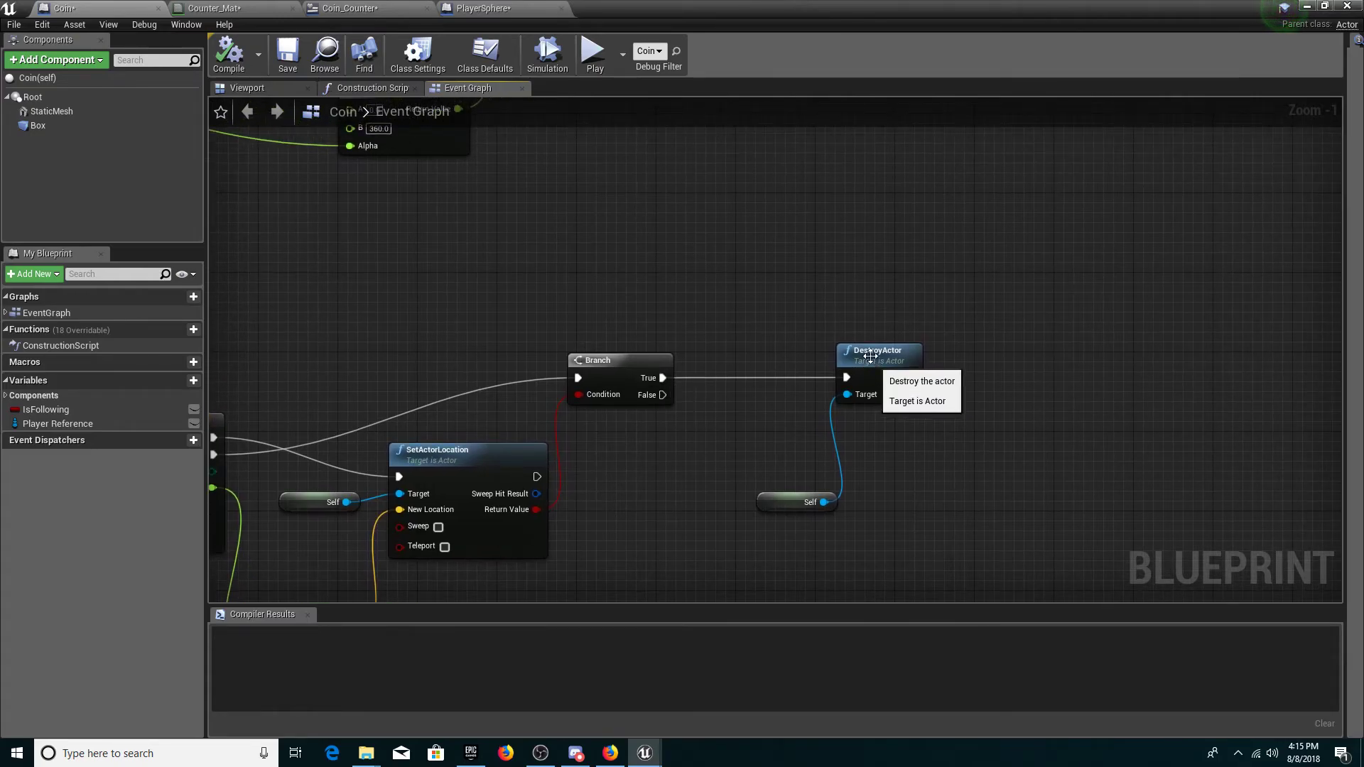
left_click_drag(782, 312, 936, 520)
left_click_drag(868, 348, 995, 341)
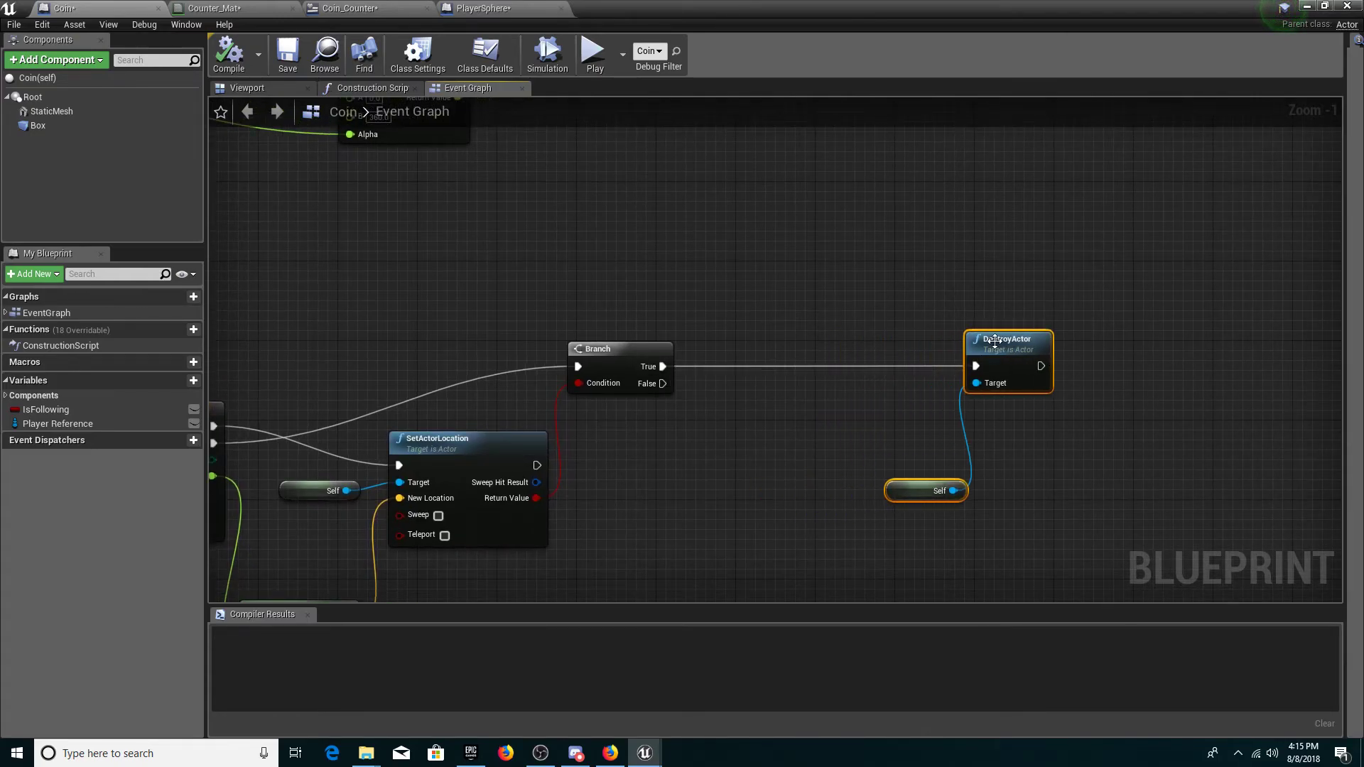
Add a Player Reference getter to the Coin graph and an Increase Coins call targeting it, between Branch and DestroyActor
left_click_drag(42, 424, 630, 459)
left_click(685, 466)
left_click_drag(765, 368, 778, 347)
type("incre")
key("Return")
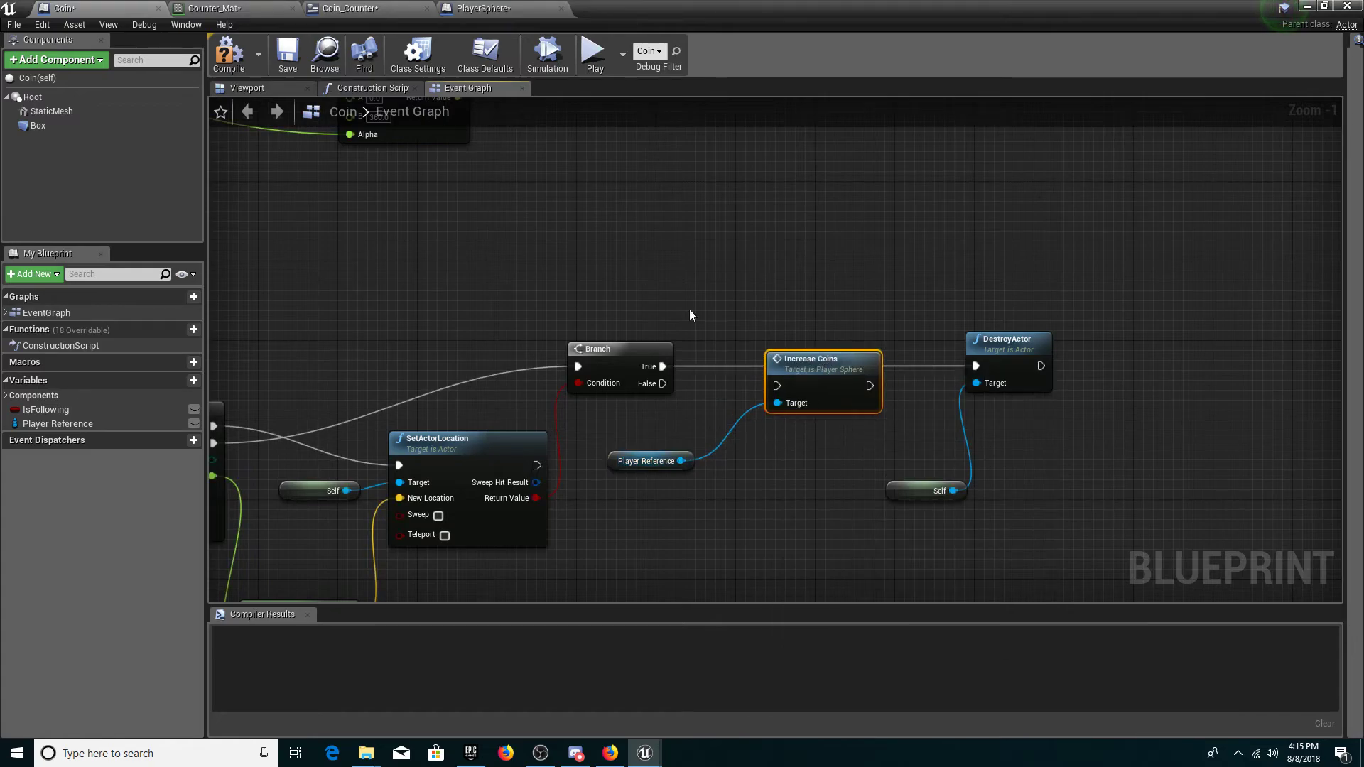
Check the IncreaseCoins event in PlayerSphere, and in Coin wire Branch True through Increase Coins into DestroyActor
left_click(483, 8)
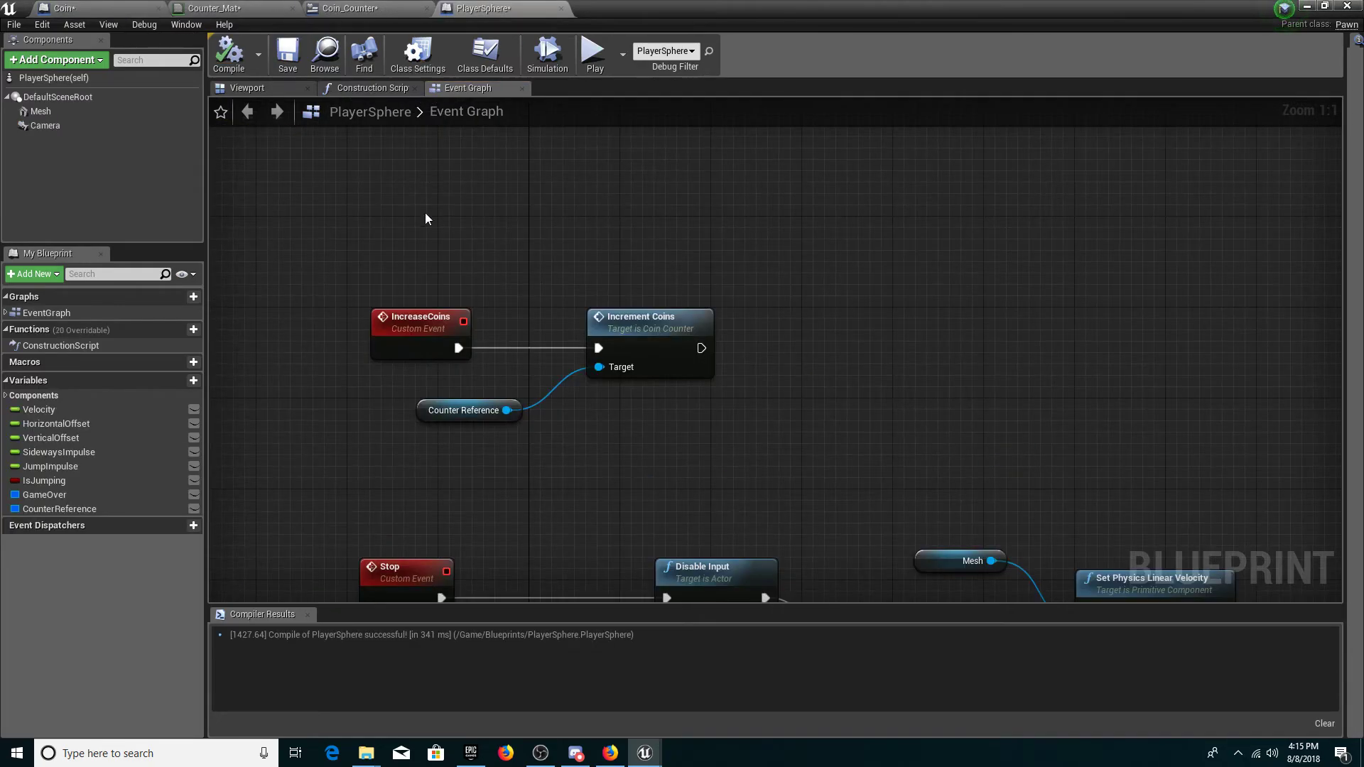
left_click(64, 8)
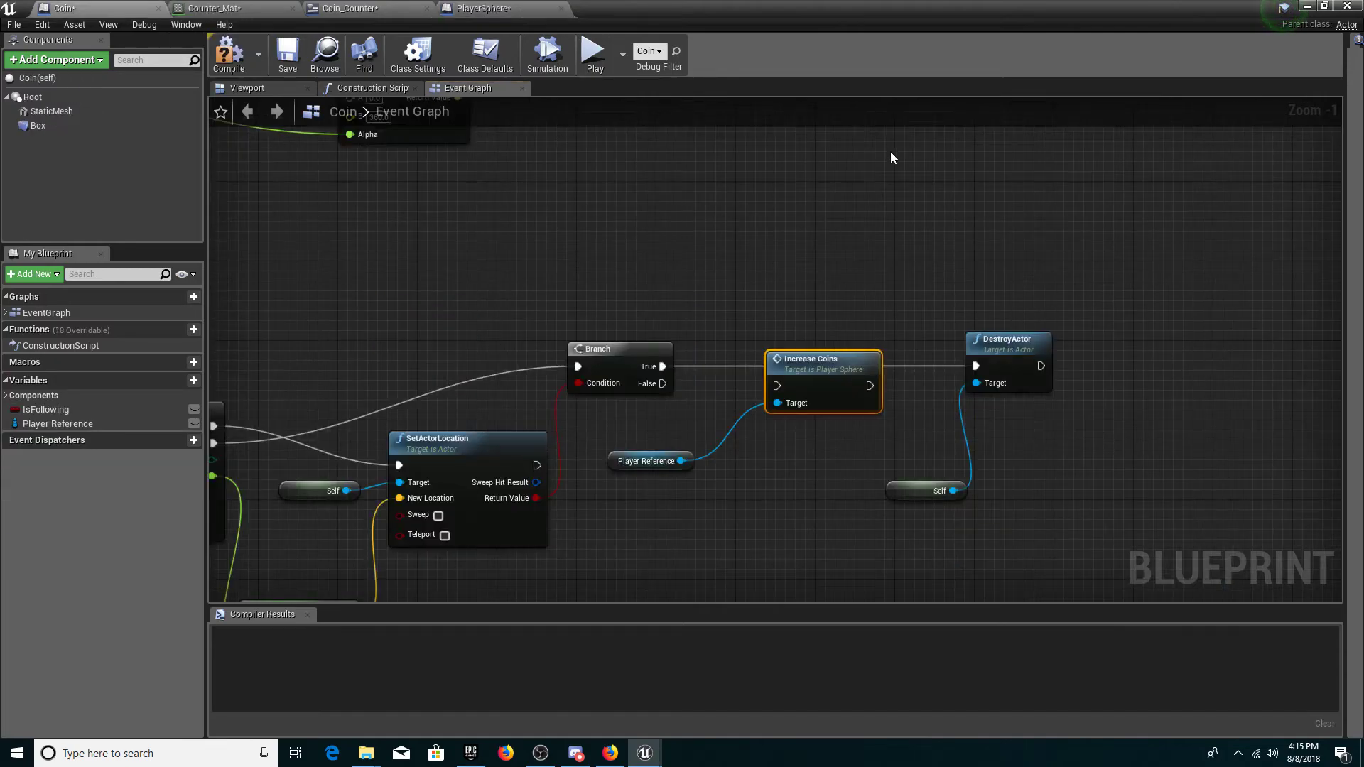
left_click_drag(663, 367, 776, 385)
left_click_drag(870, 386, 977, 366)
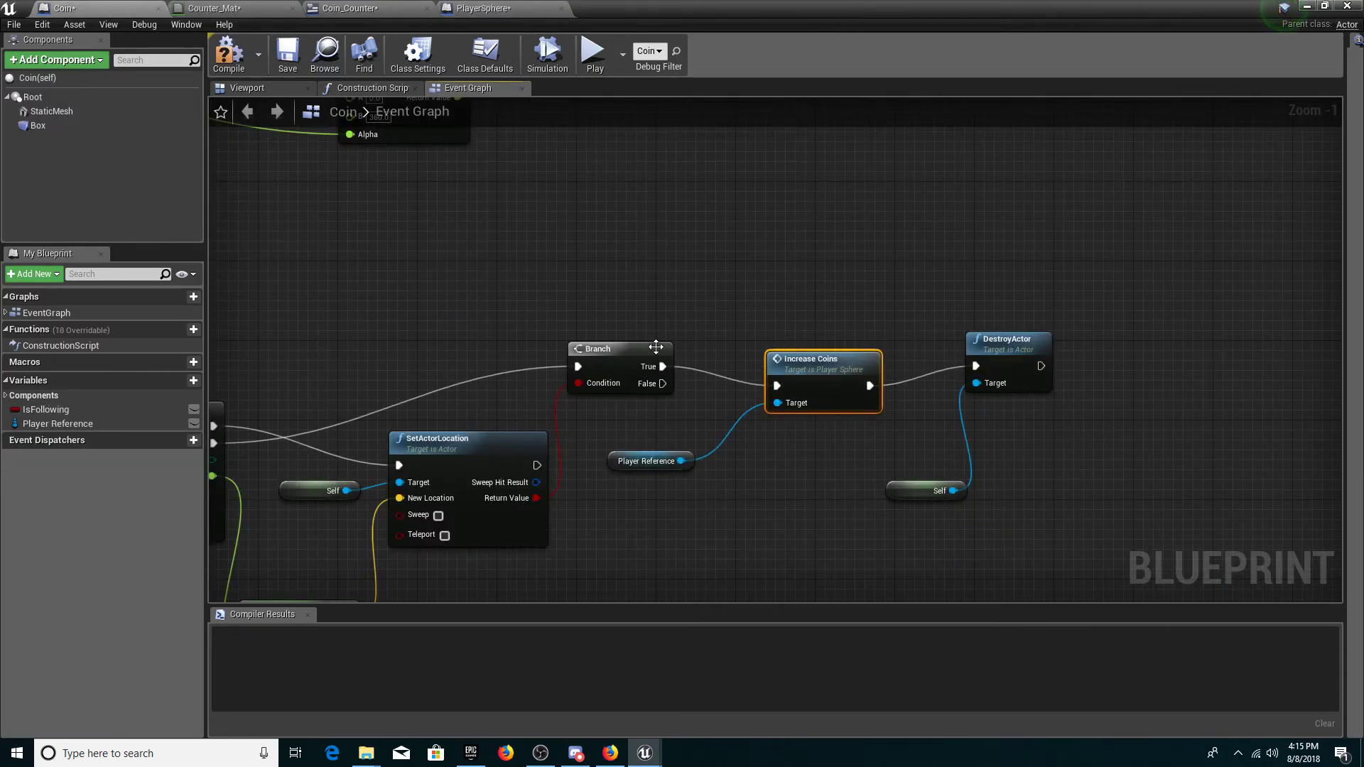
Place the Player Reference getter close under Increase Coins and align both nodes with the Branch-to-DestroyActor execution line
left_click_drag(625, 460, 684, 451)
left_click_drag(694, 311, 795, 451)
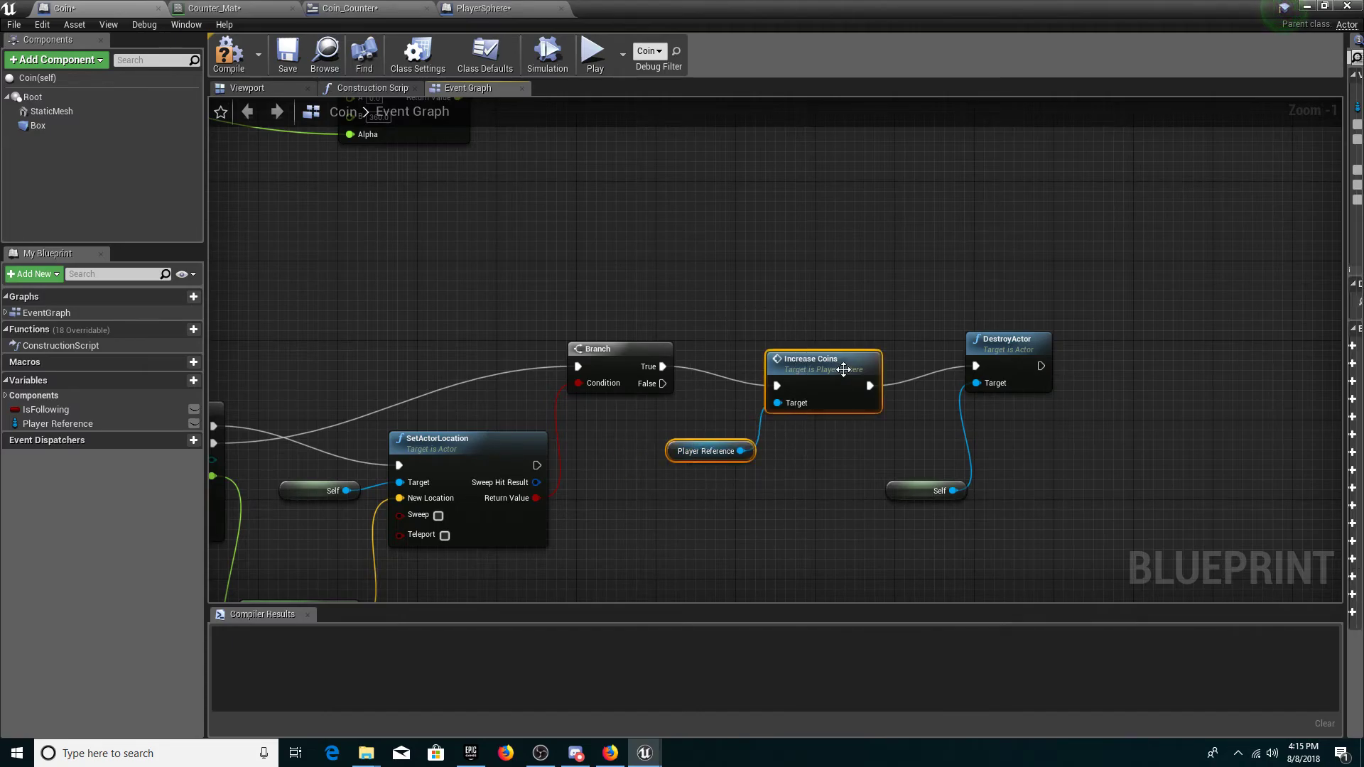
left_click_drag(838, 367, 836, 348)
Compile the Coin blueprint and play the level, steering the sphere sideways through coins to test the counter
left_click(229, 54)
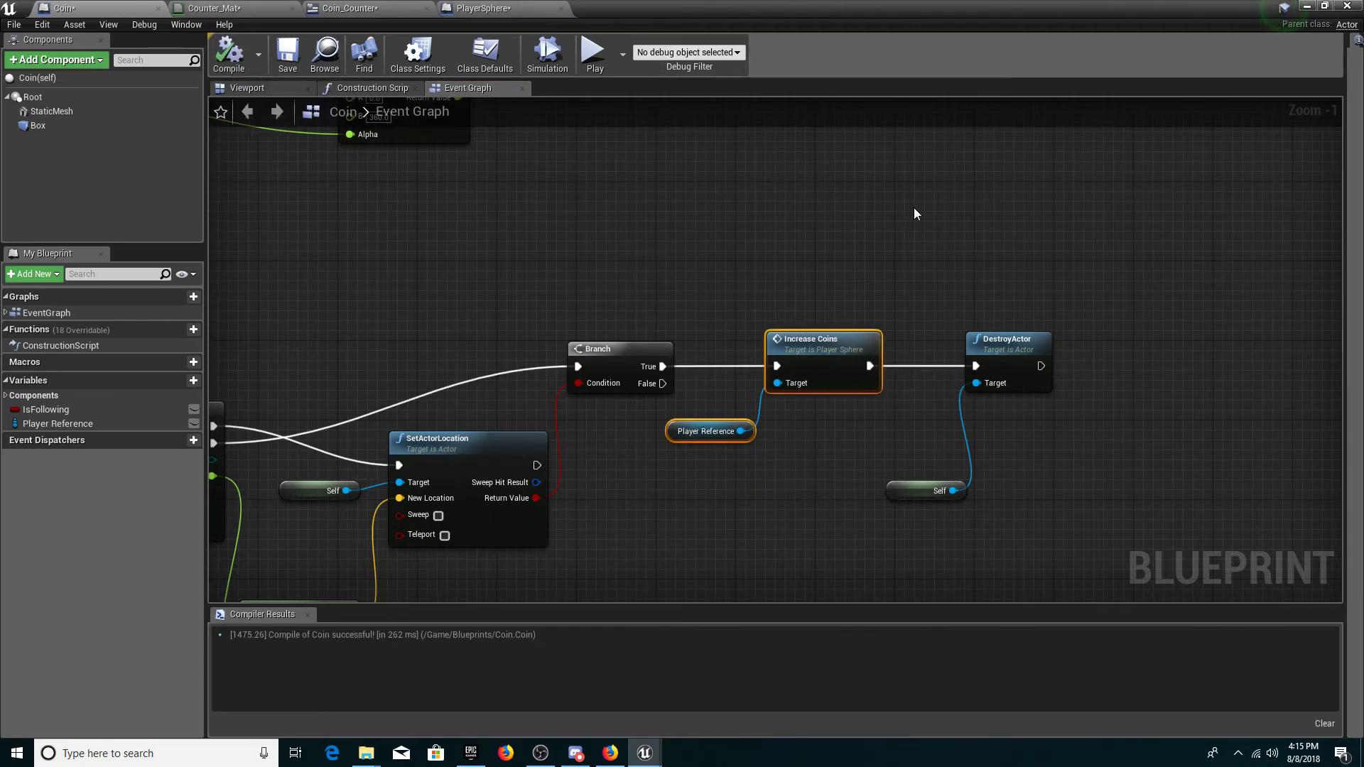
left_click(1305, 6)
left_click(707, 51)
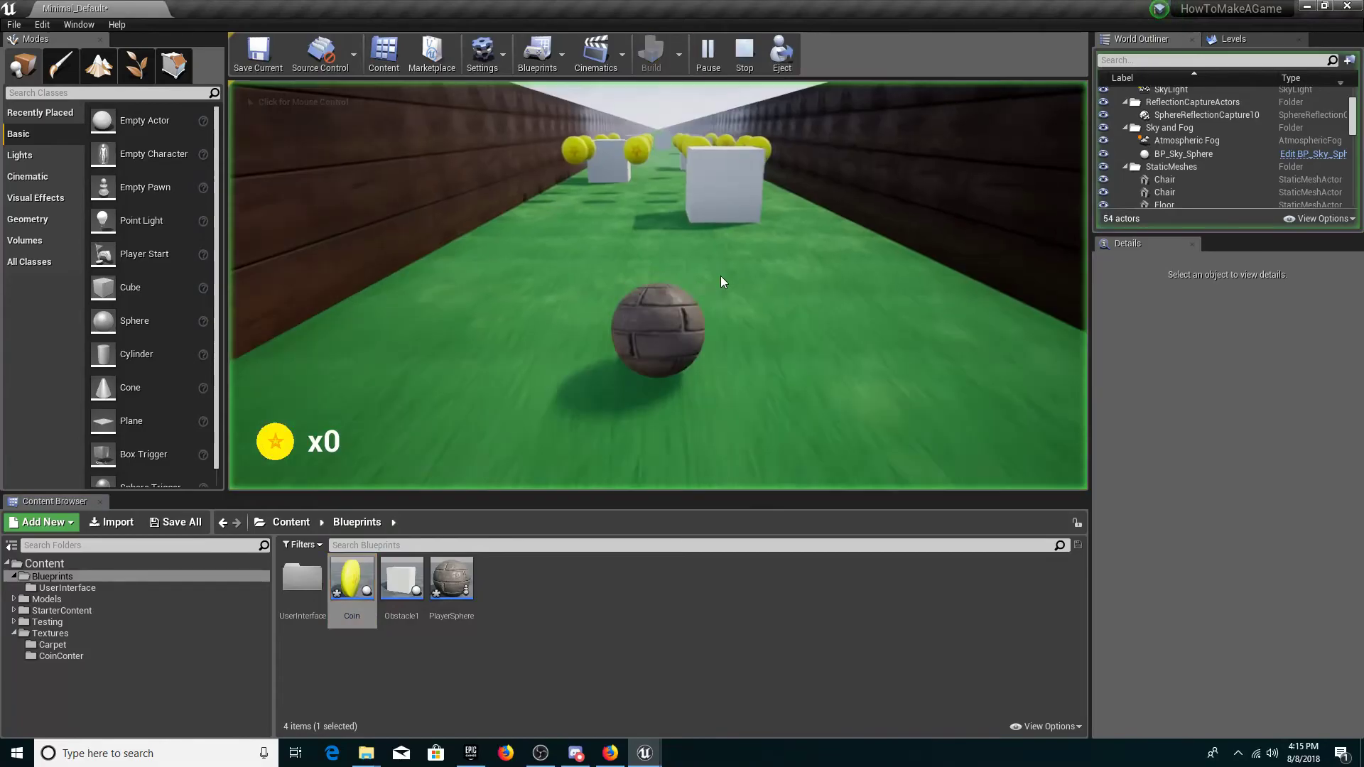
key("a")
key("d")
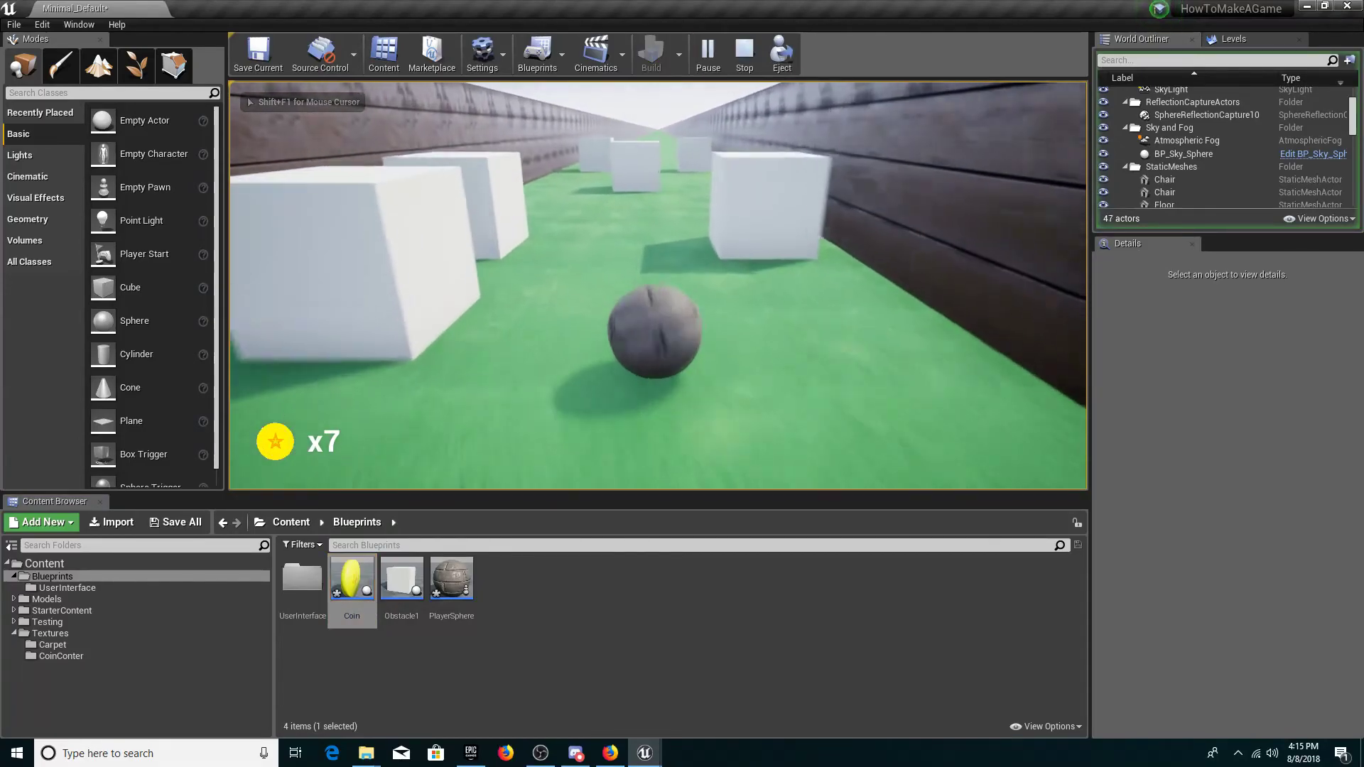
key("a")
key("Escape")
Play the level again and watch how collected coins move toward the sphere before disappearing
scroll(712, 311, "down", 6)
right_click_drag(712, 311, 888, 341)
key("w")
left_click(707, 53)
left_click(734, 280)
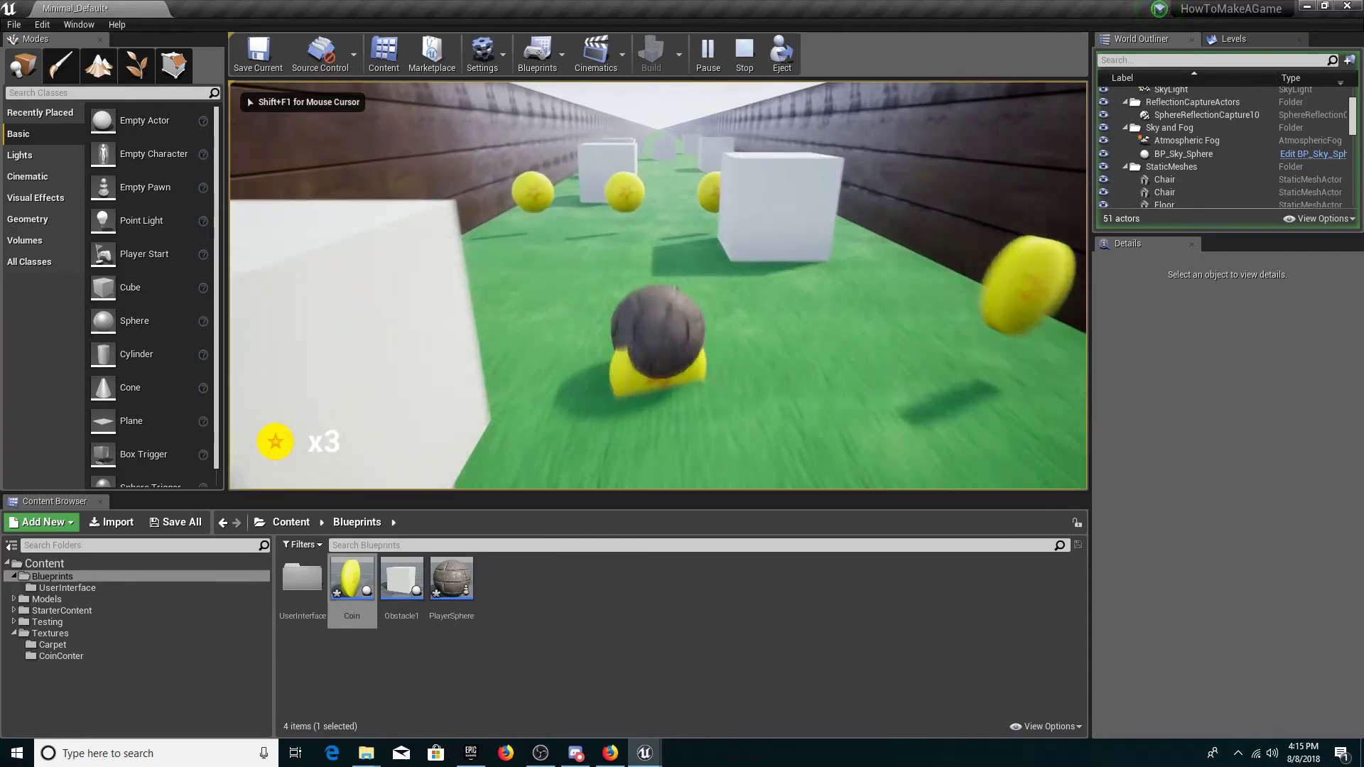
key("Escape")
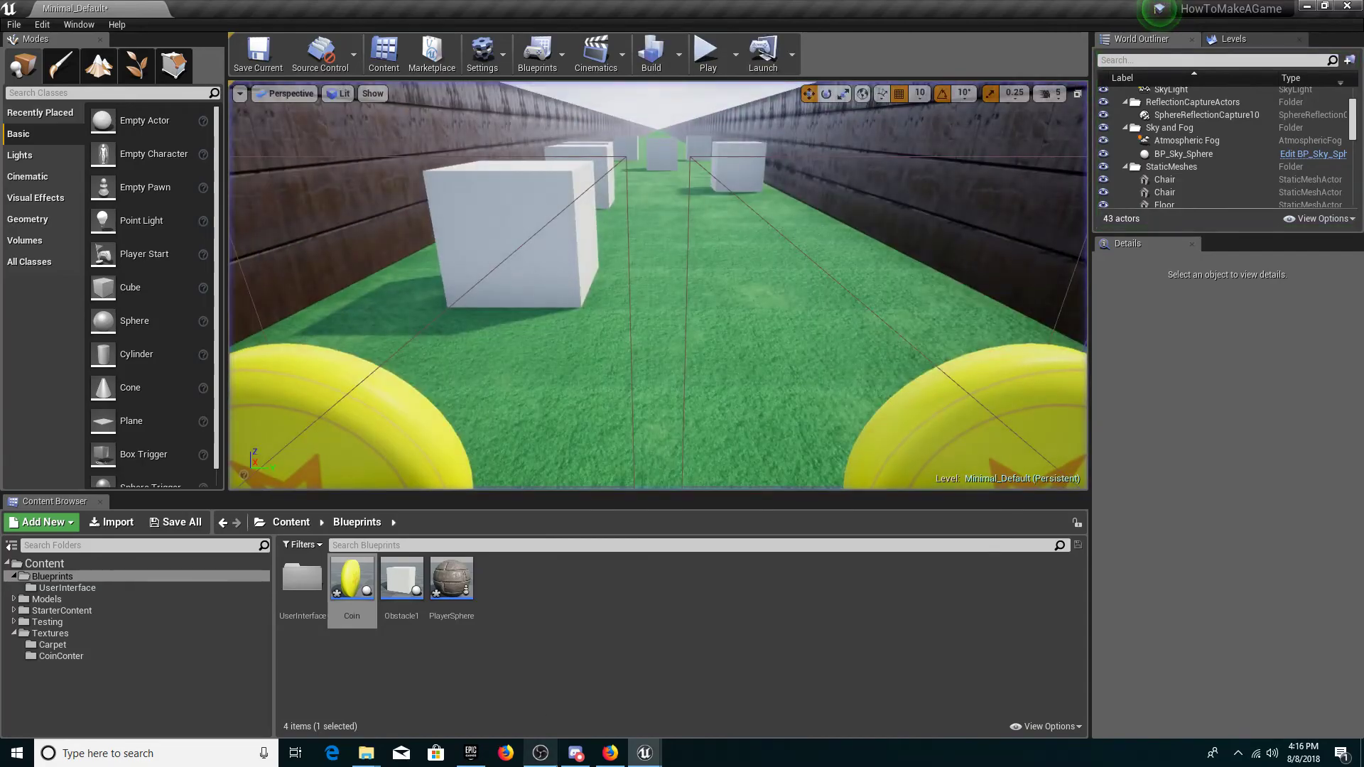
Return to the Coin graph and move the Player Reference, Mesh and GetWorldLocation nodes farther from Lerp (vector)
left_click(644, 753)
left_click(739, 702)
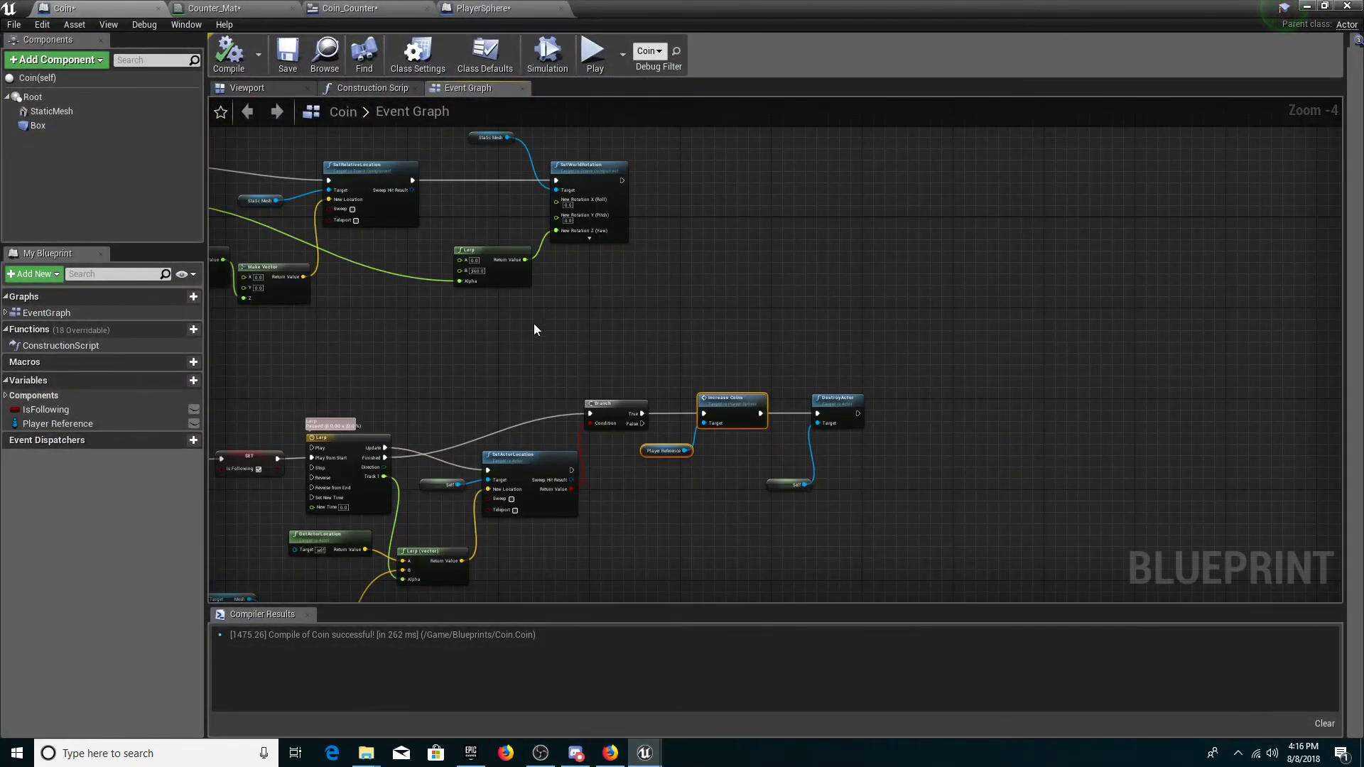
scroll(535, 317, "up", 4)
right_click_drag(654, 456, 650, 232)
left_click_drag(535, 403, 535, 402)
left_click_drag(559, 353, 520, 358)
left_click_drag(397, 358, 352, 299)
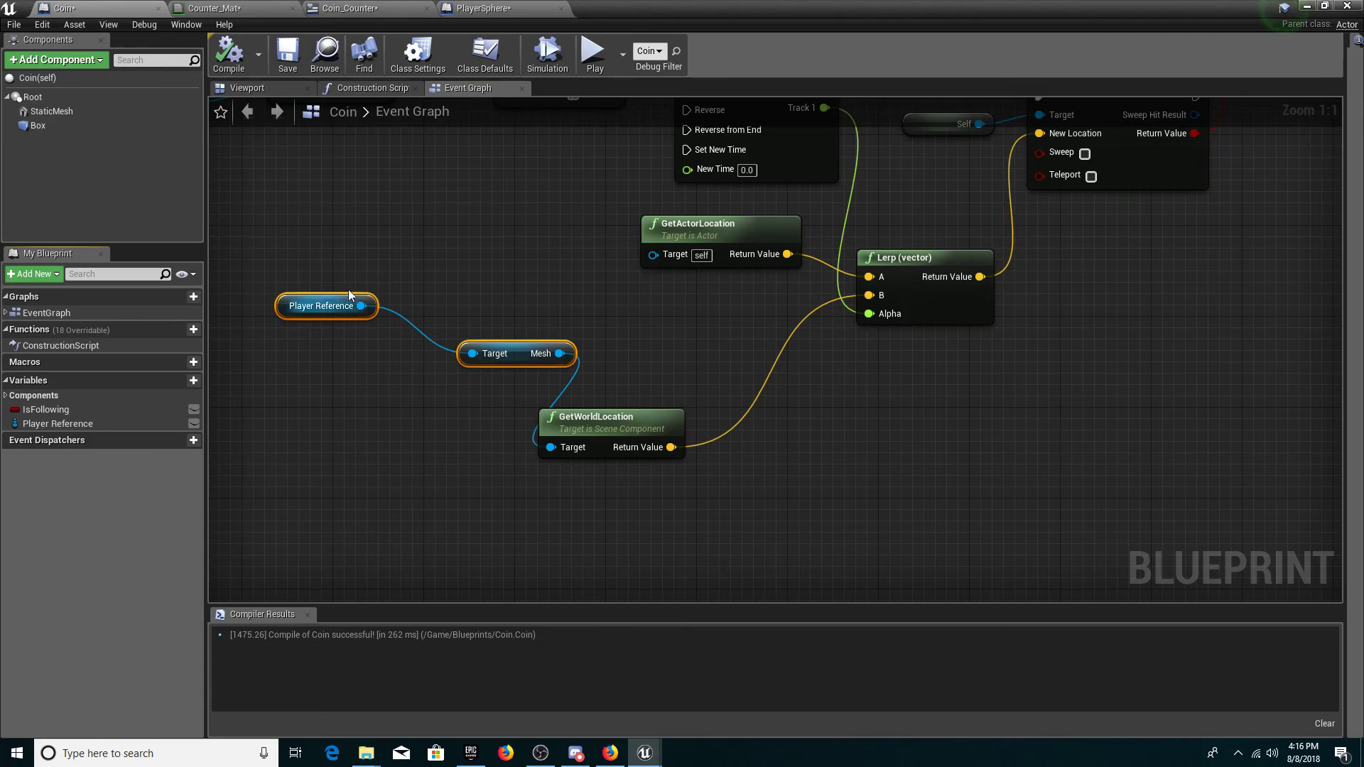
left_click_drag(488, 348, 341, 277)
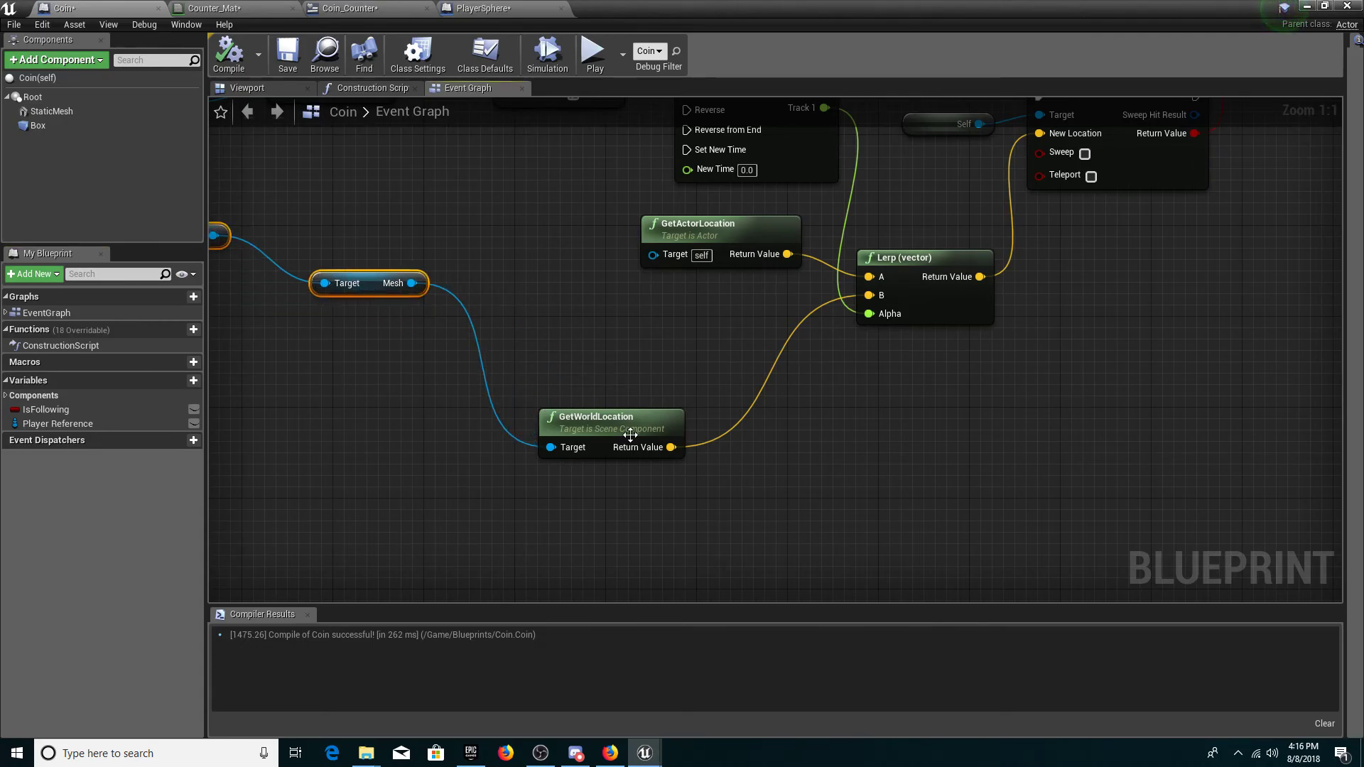
left_click_drag(629, 435, 535, 412)
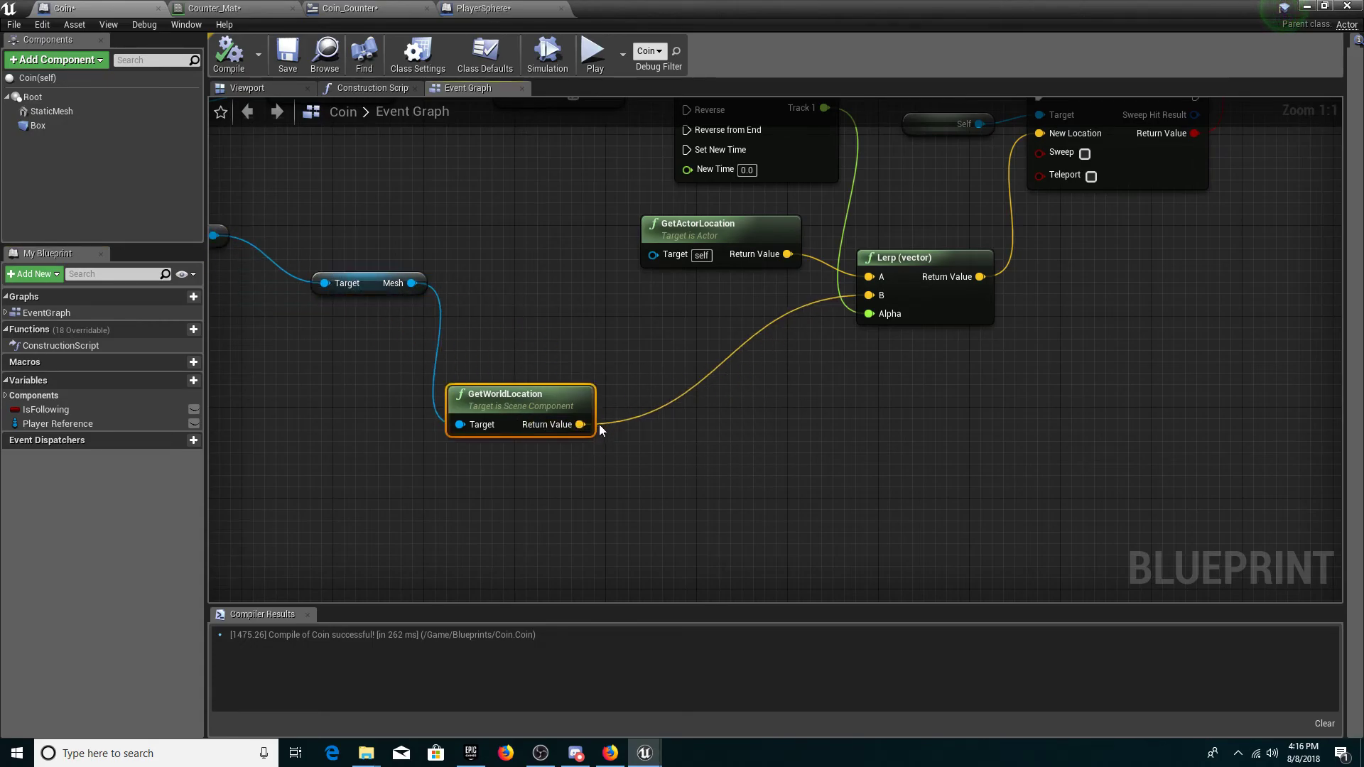
Disconnect GetWorldLocation from the Lerp's B input and split its Return Value into X, Y and Z outputs
left_click(580, 424, "alt")
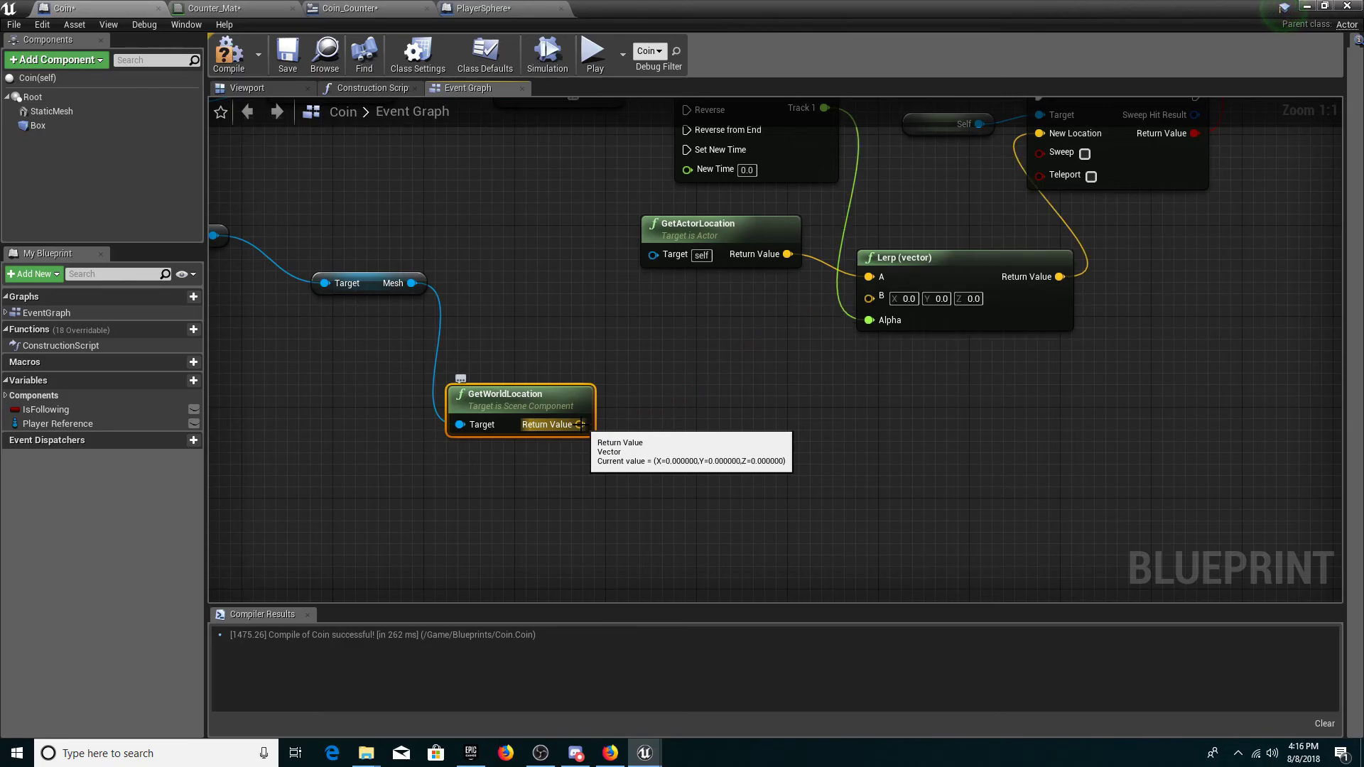
right_click(581, 425)
left_click(599, 454)
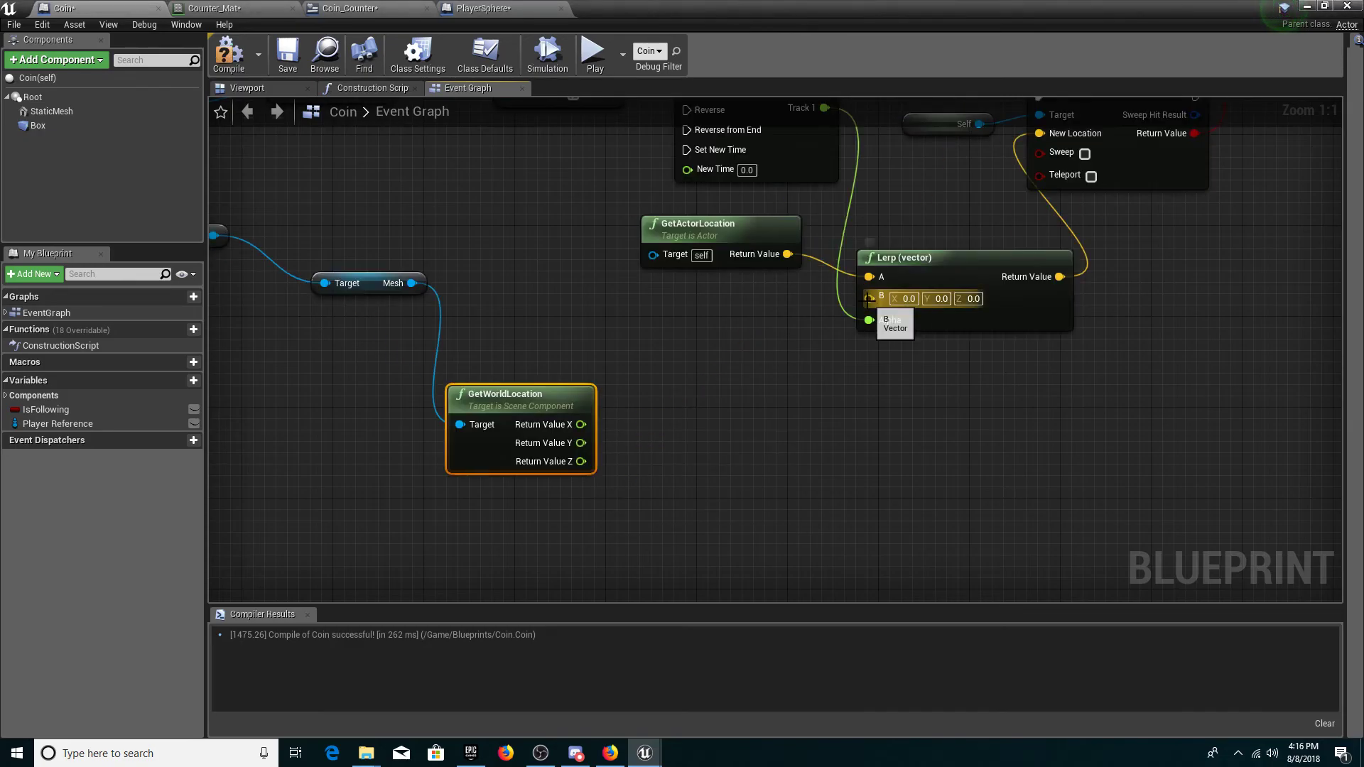
Add a Make Vector node feeding the Lerp's B input and connect GetWorldLocation's X and Y outputs to it
left_click_drag(869, 298, 810, 405)
type("make")
key("Return")
left_click_drag(581, 425, 801, 426)
left_click_drag(582, 443, 792, 443)
Add a float + float node that adds 30.0 to GetWorldLocation's Z and feeds Make Vector's Z input
left_click_drag(540, 404, 482, 404)
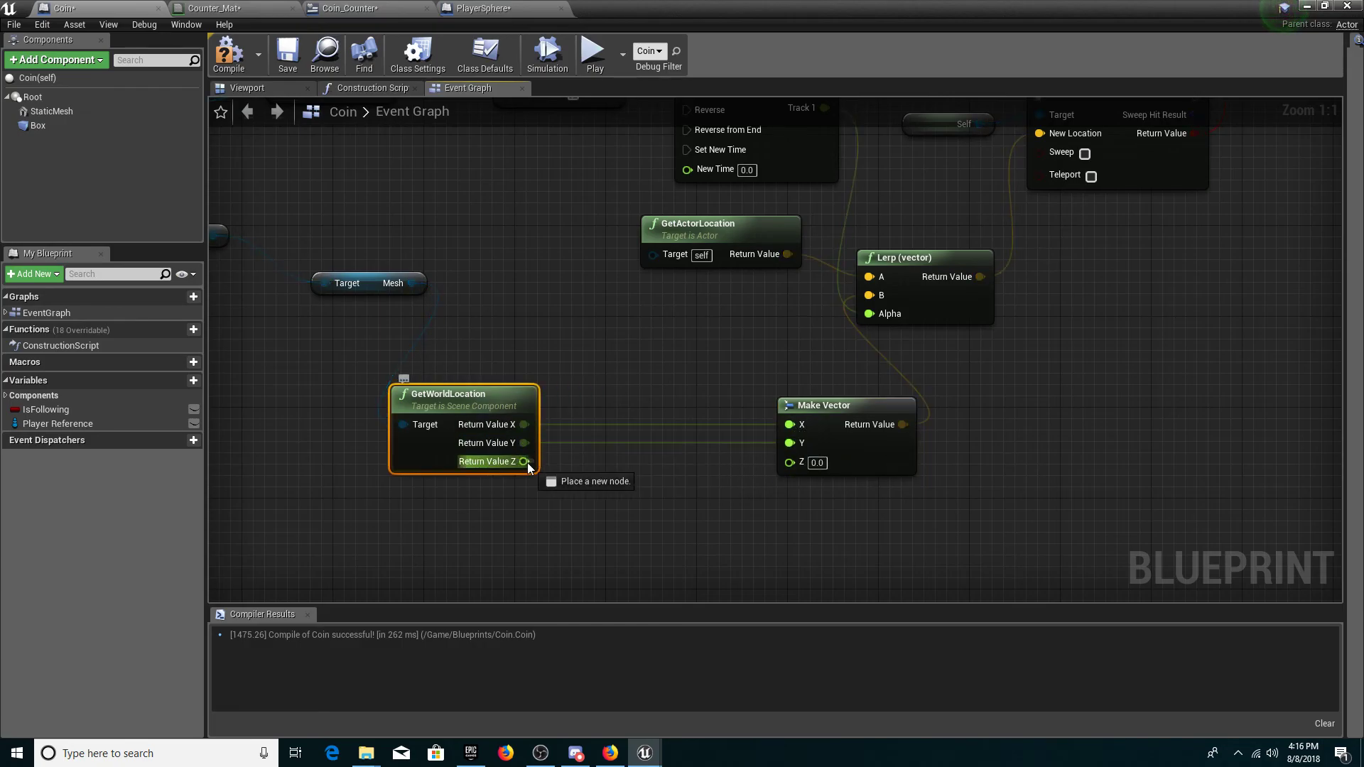
left_click_drag(524, 461, 596, 505)
type("+")
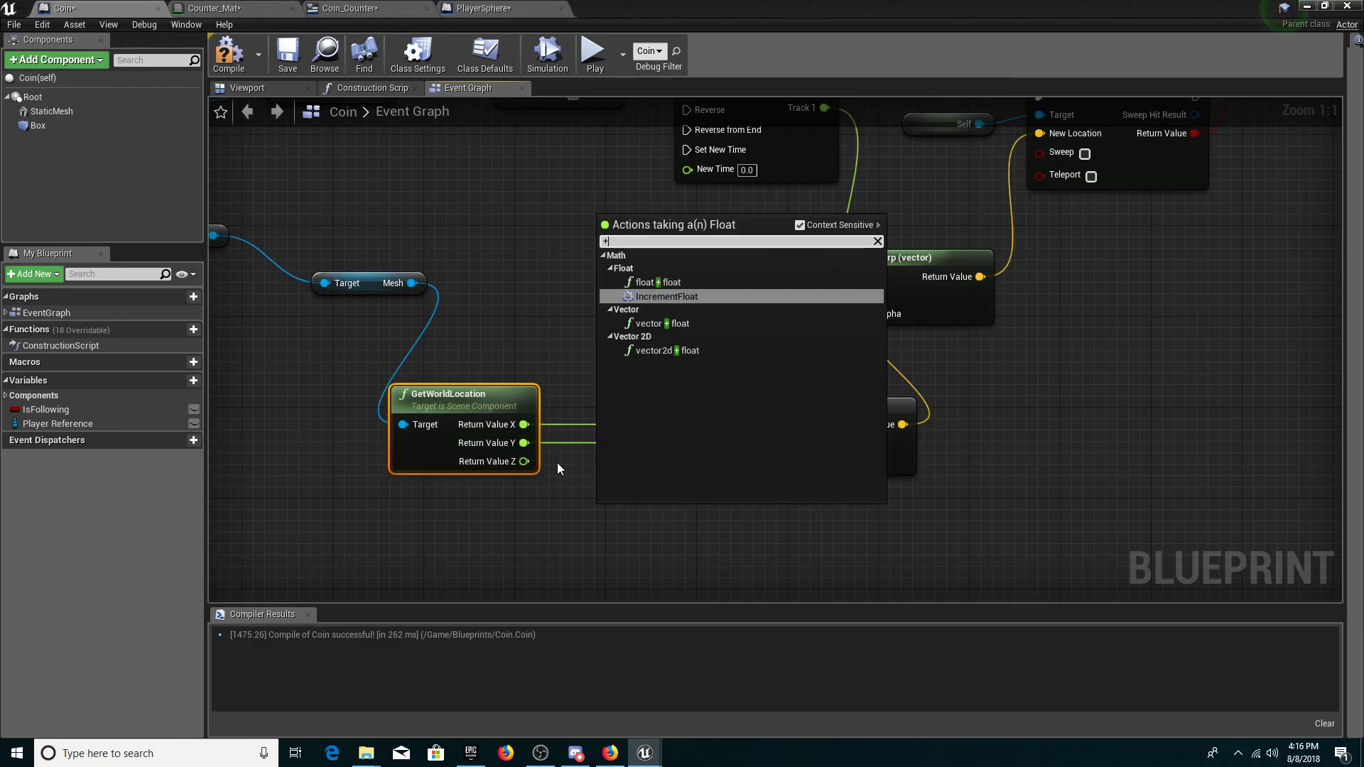
left_click(646, 283)
left_click_drag(646, 517, 789, 462)
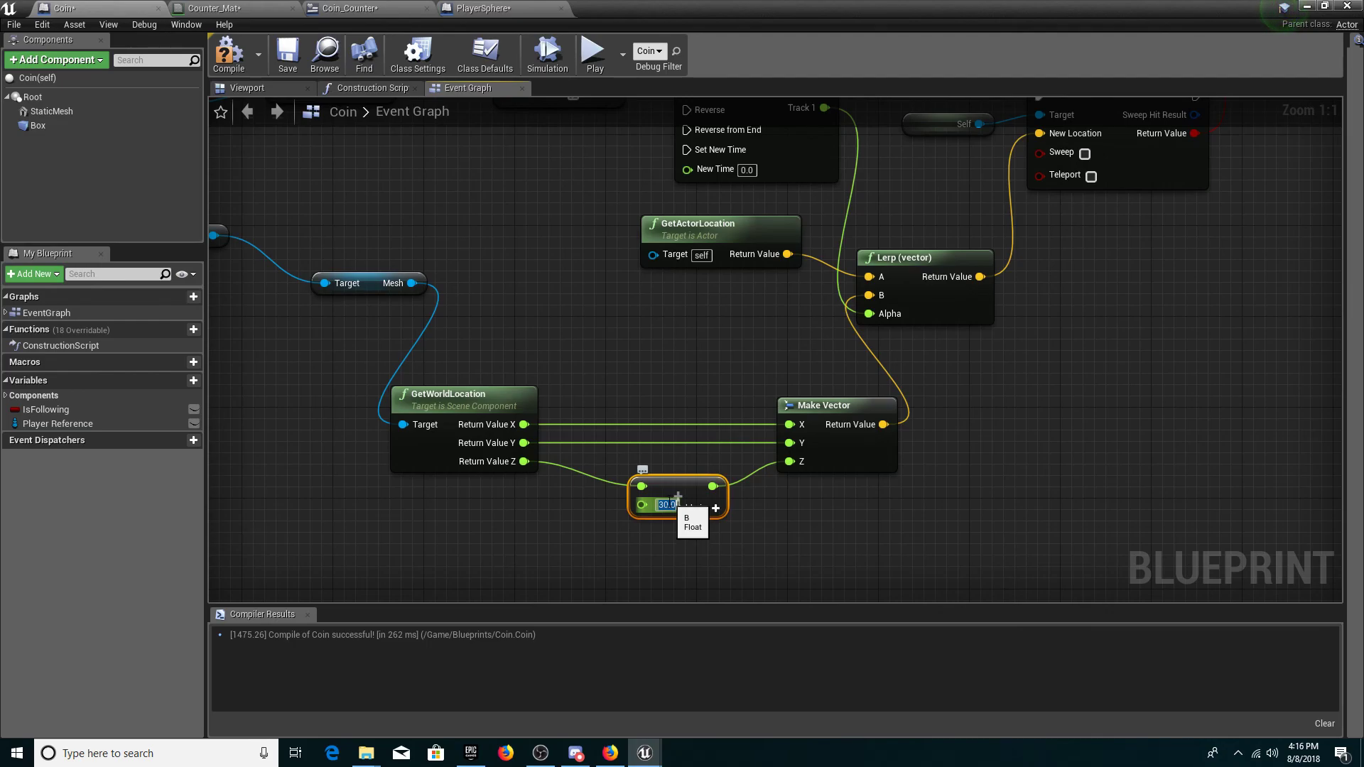
Compile the Coin blueprint with the Z offset and play the level to check how coins are collected
left_click(228, 55)
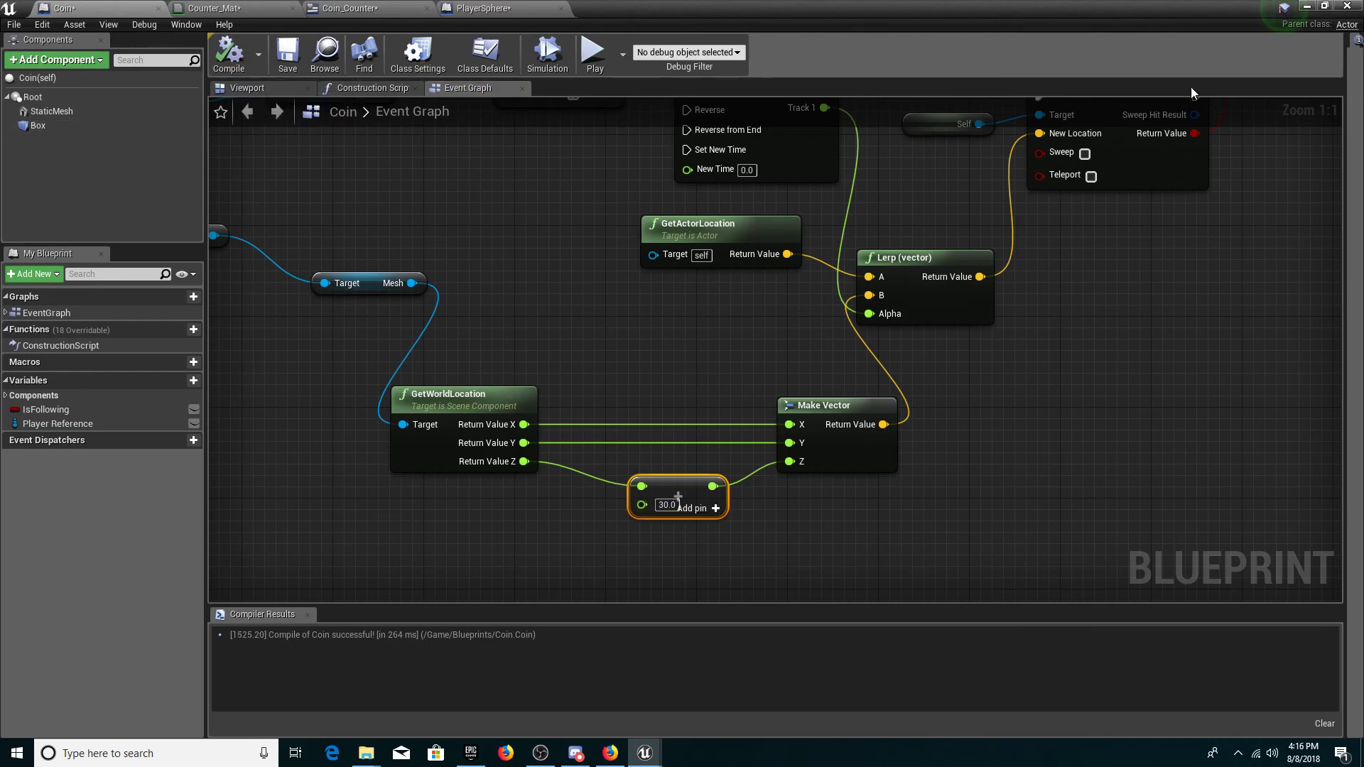
left_click(1307, 6)
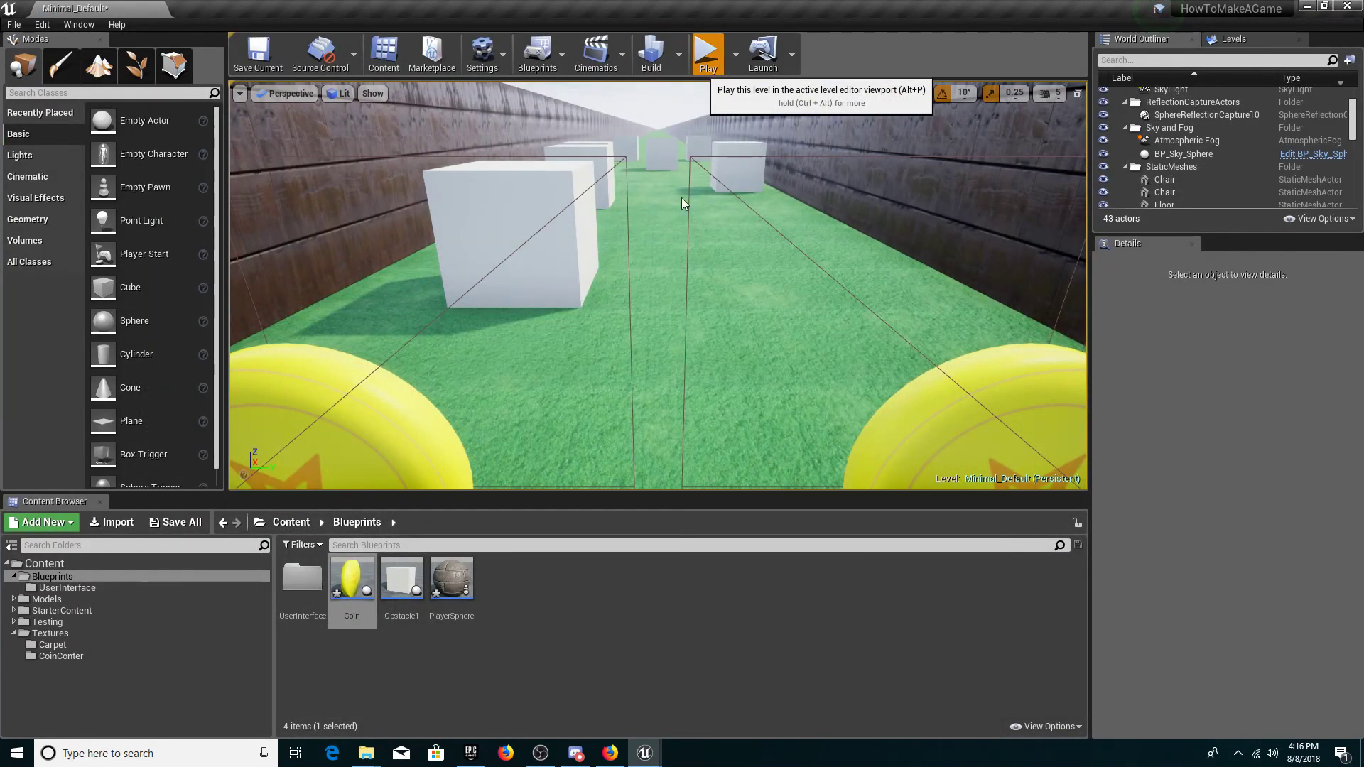
left_click(703, 61)
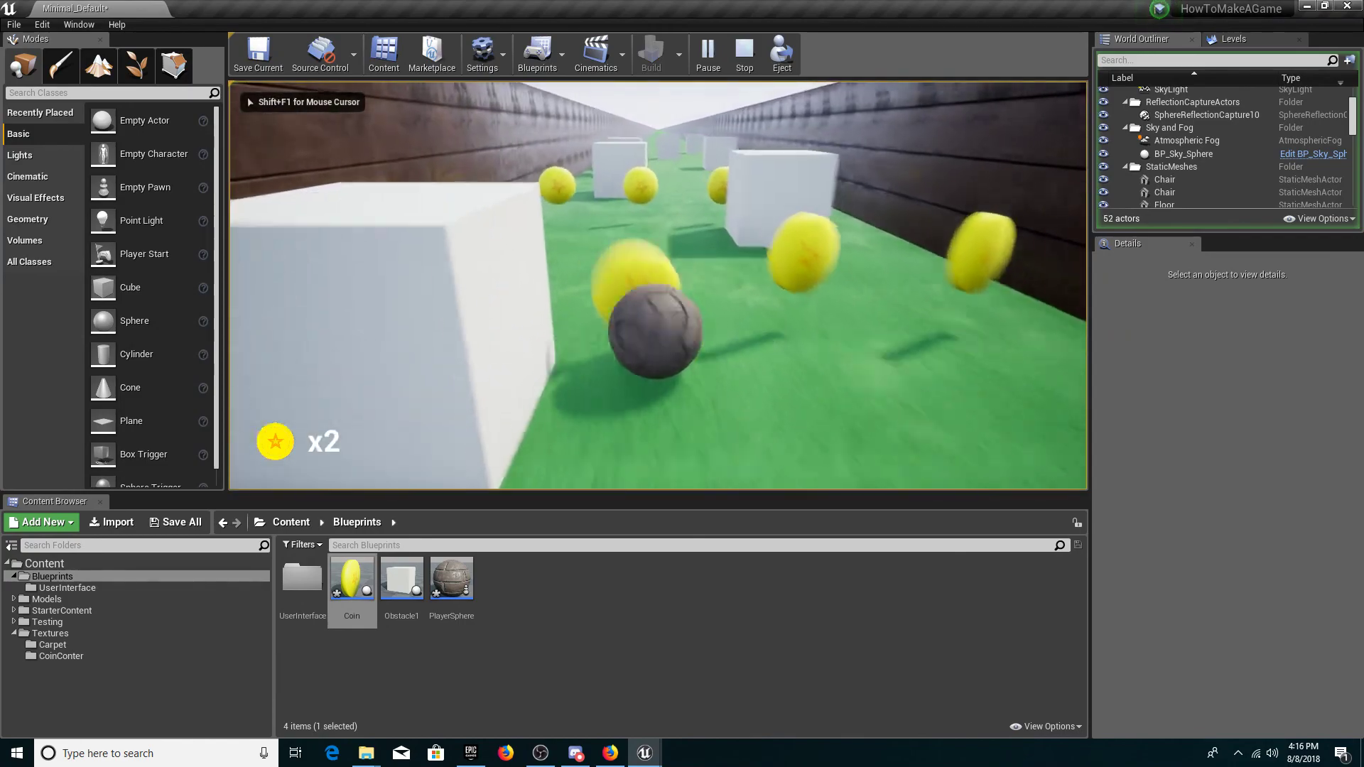
key("Escape")
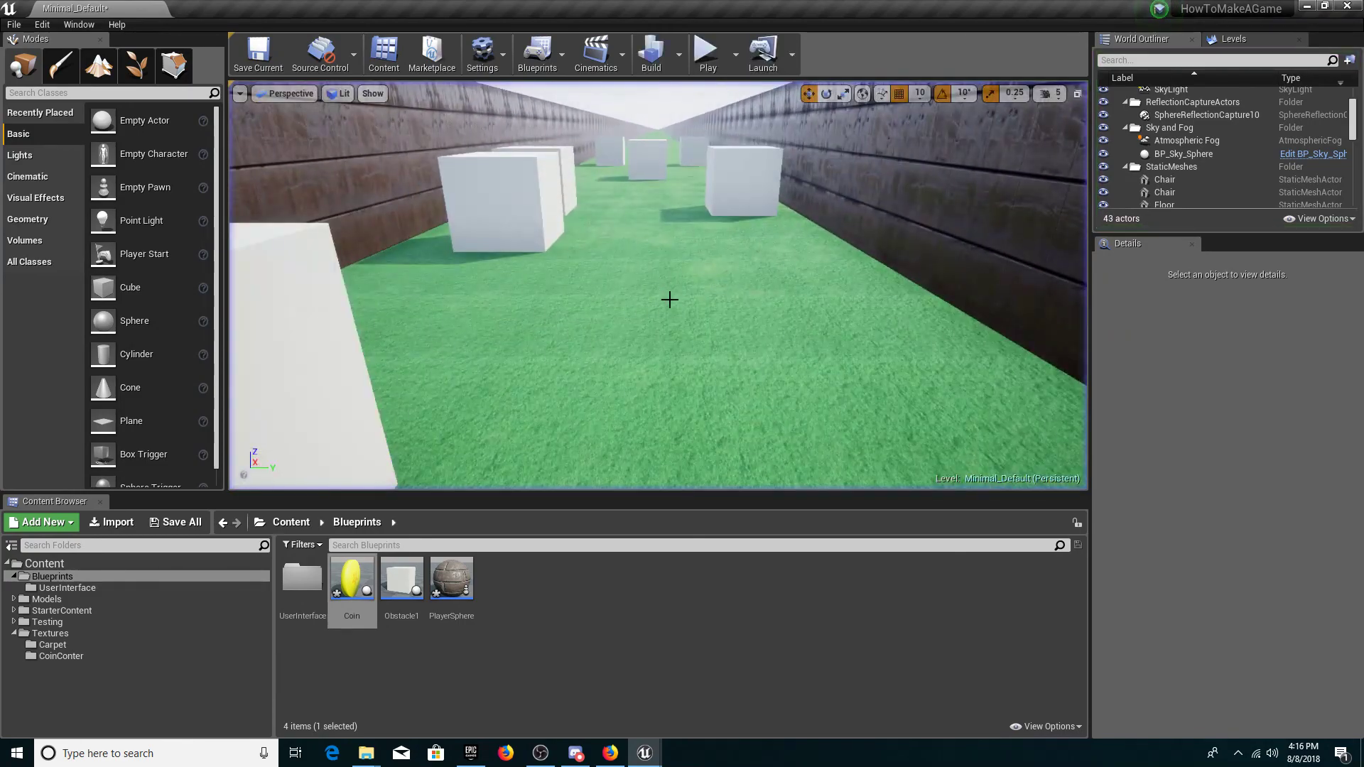
right_click_drag(689, 274, 654, 441)
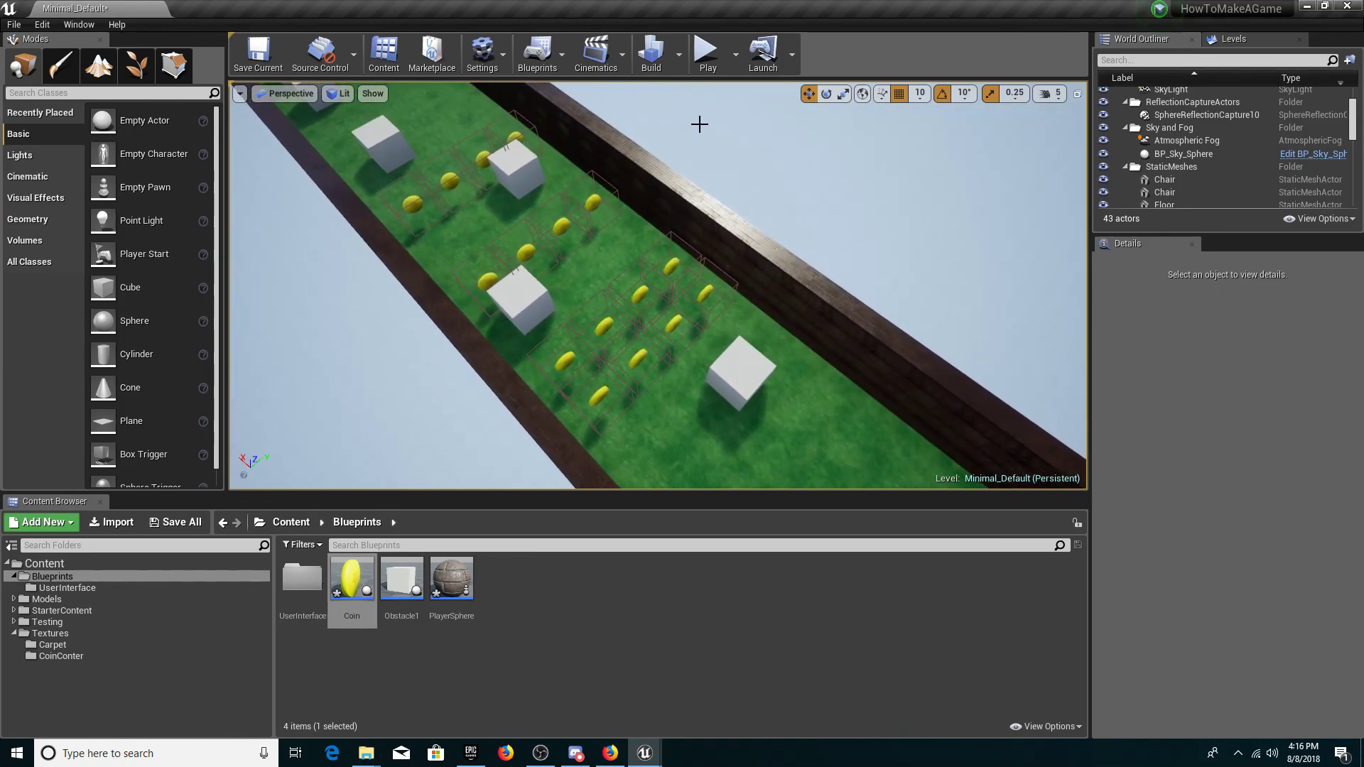